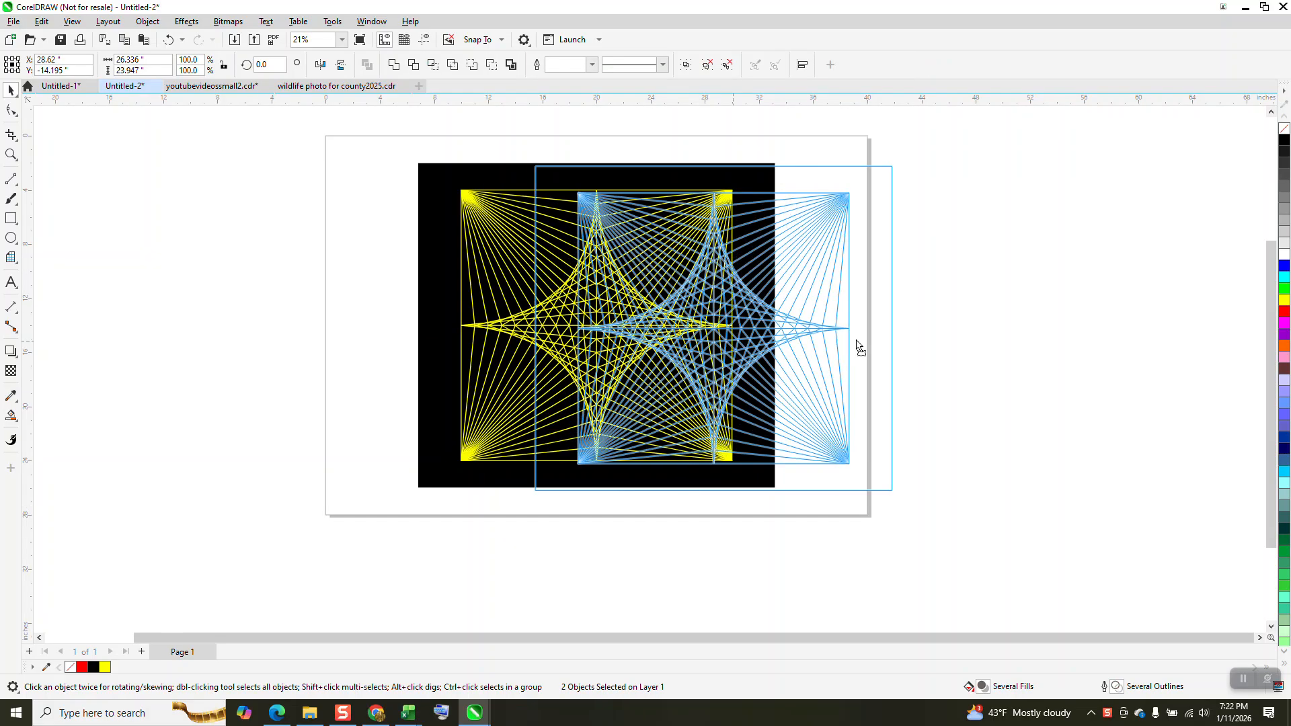
Draw a 20 by 20 graph-paper grid about 18.2 inches square, centred on the page with a black outline
{"action": "left_click", "coordinate": [12, 257]}
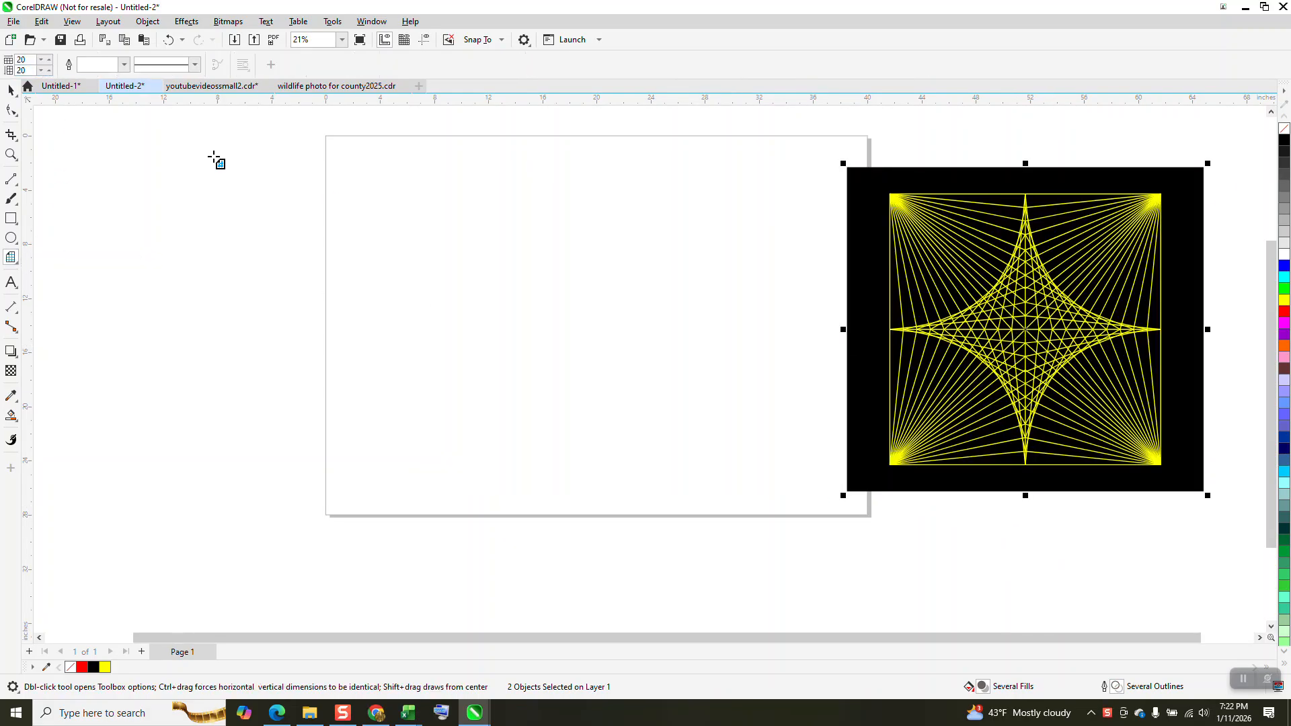
{"action": "left_click_drag", "start_coordinate": [765, 212], "coordinate": [525, 425]}
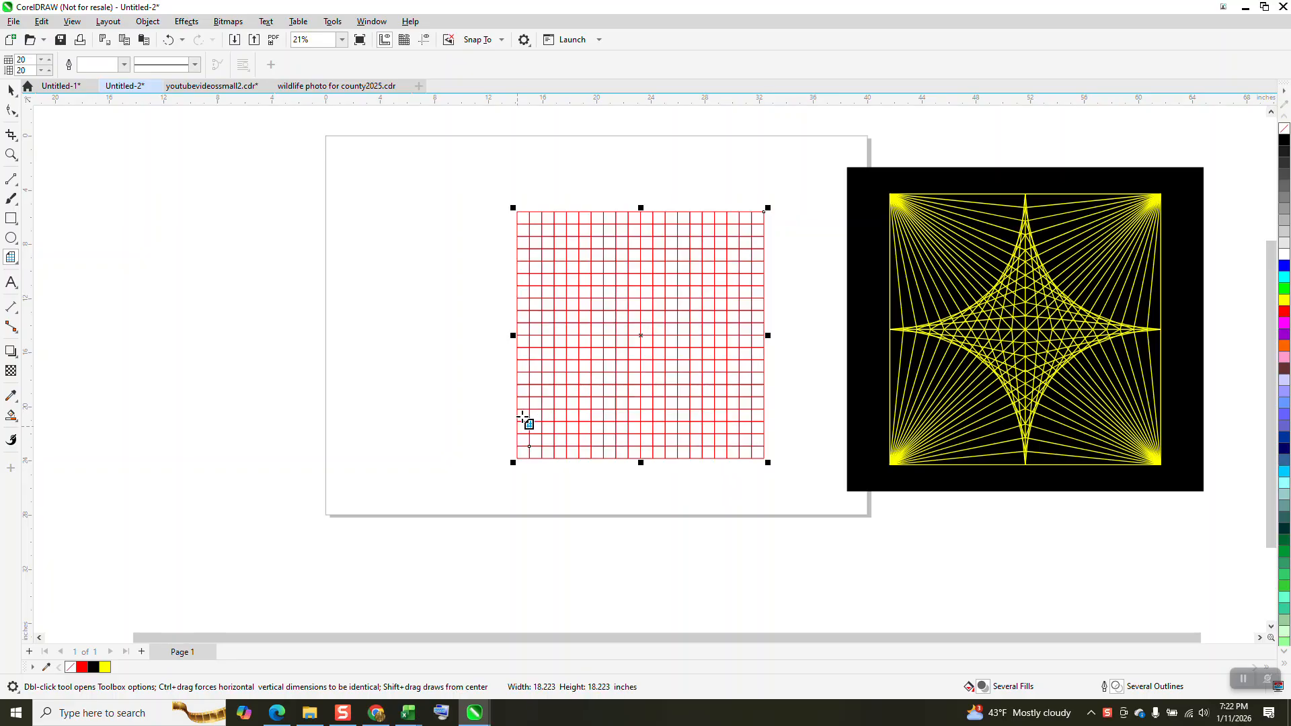
{"action": "key", "text": "p"}
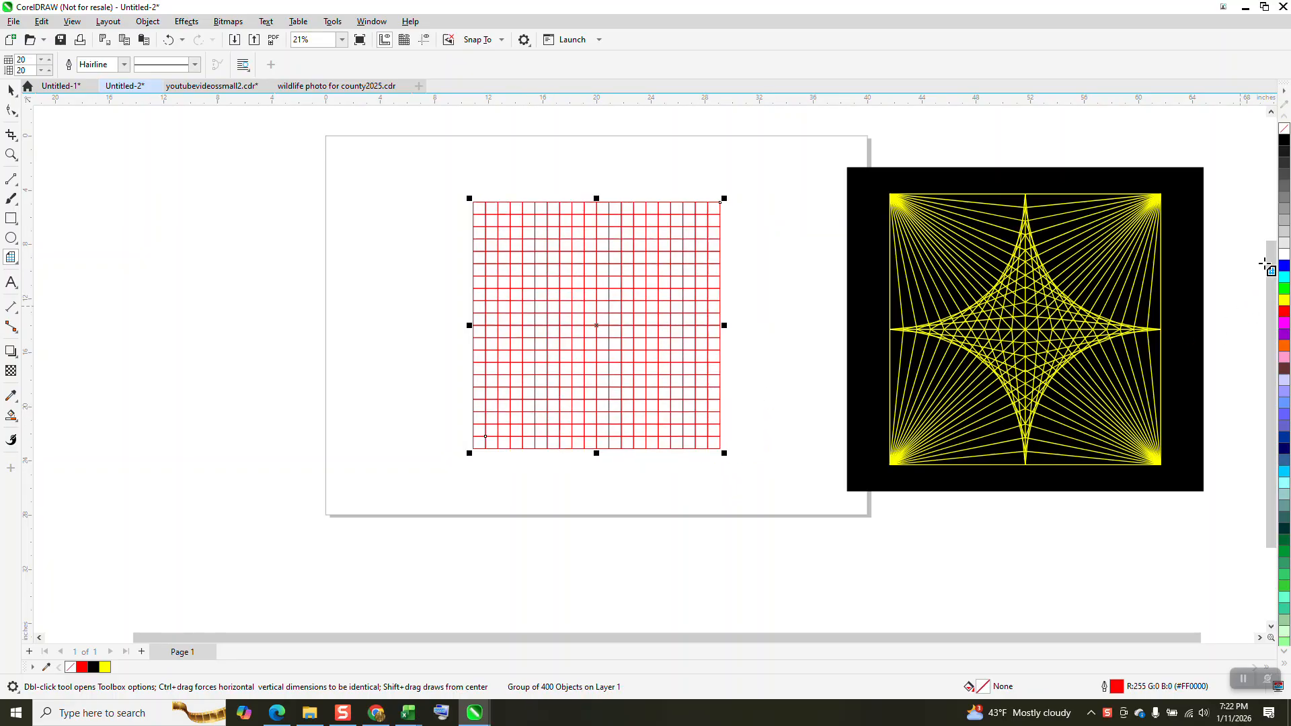
{"action": "right_click", "coordinate": [1285, 143]}
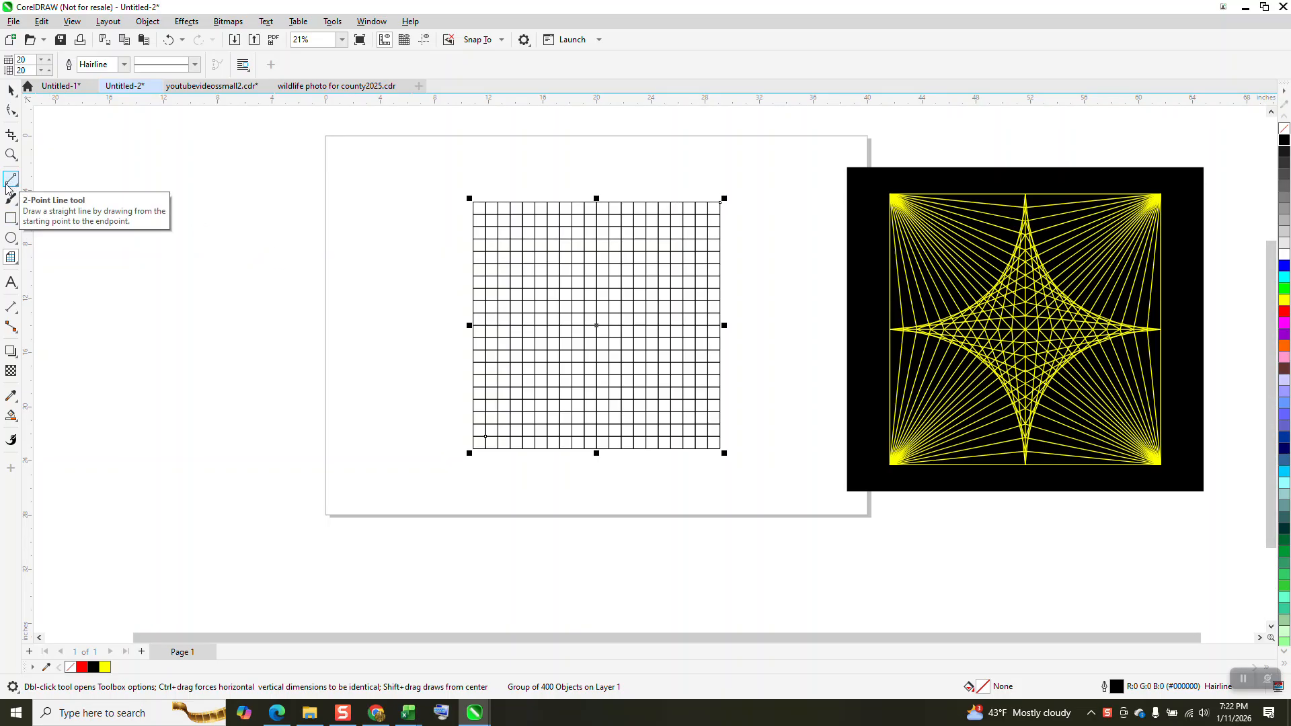
Add guidelines through the page's centre and a horizontal one about 1.3 inches below the page's top edge, and show all guidelines
{"action": "left_click_drag", "start_coordinate": [408, 101], "coordinate": [409, 167]}
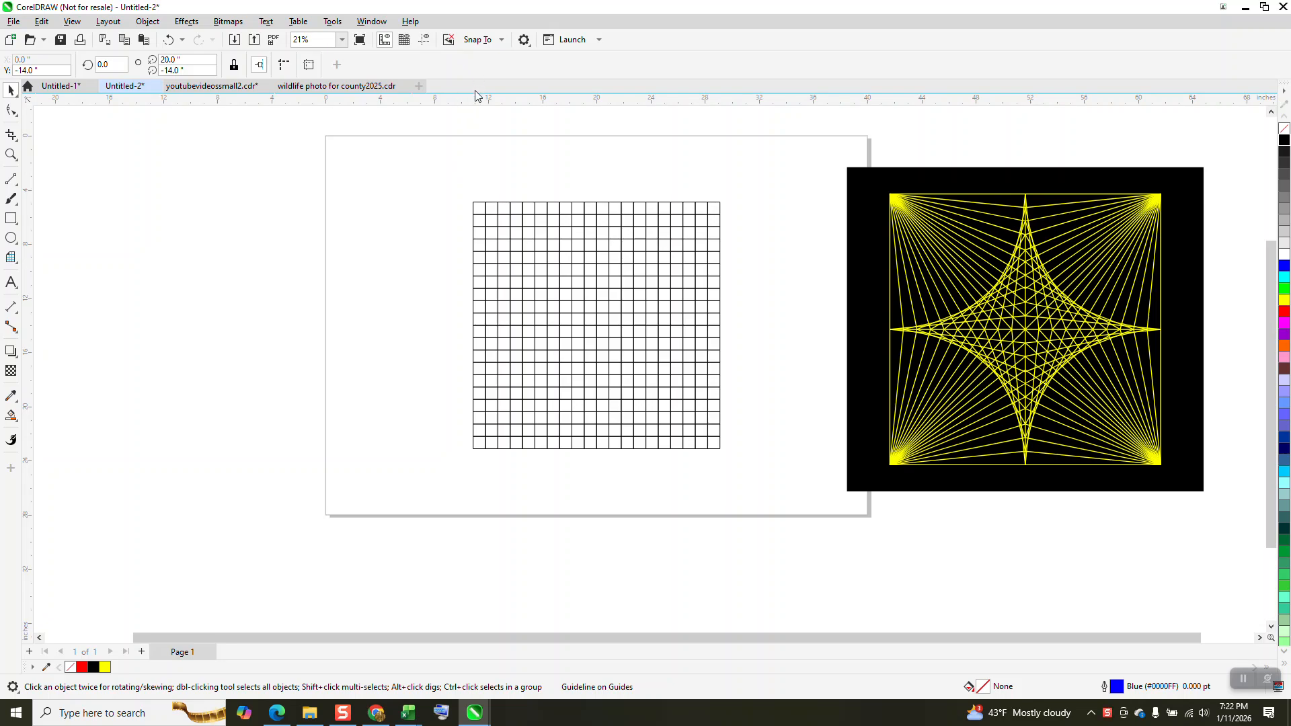
{"action": "left_click_drag", "start_coordinate": [476, 96], "coordinate": [475, 153]}
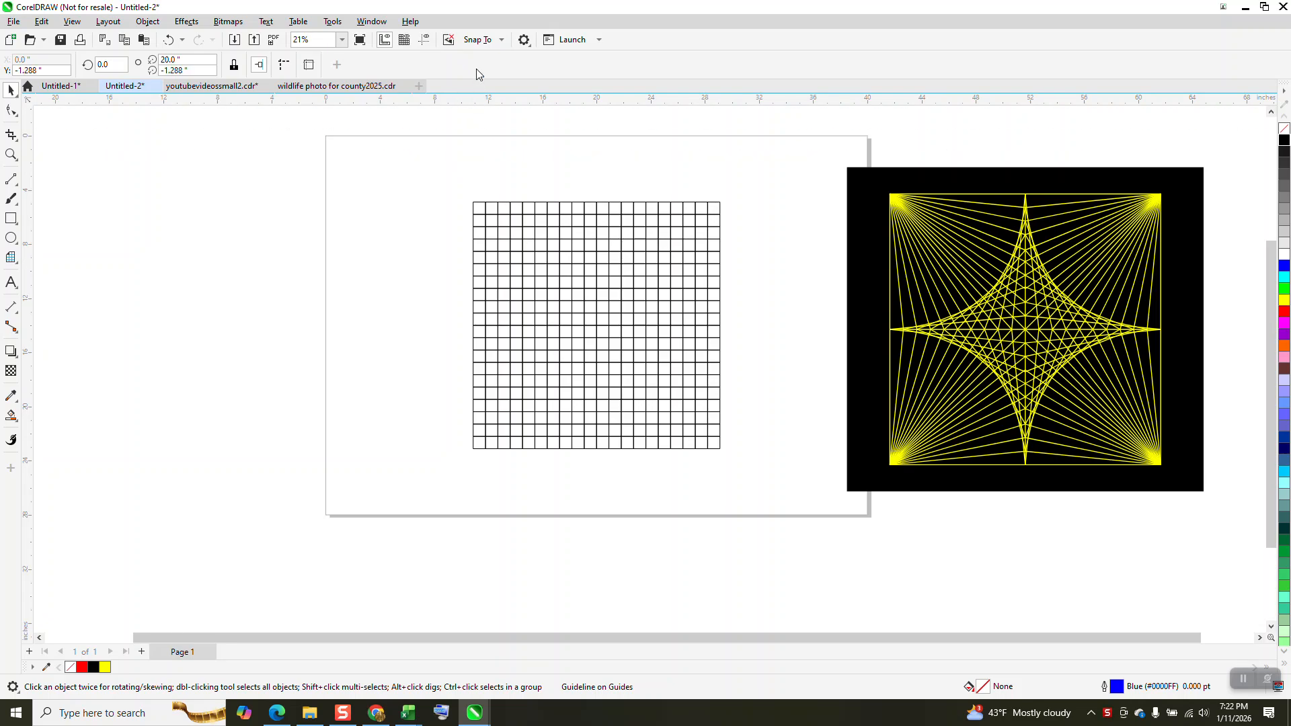
{"action": "left_click", "coordinate": [425, 40]}
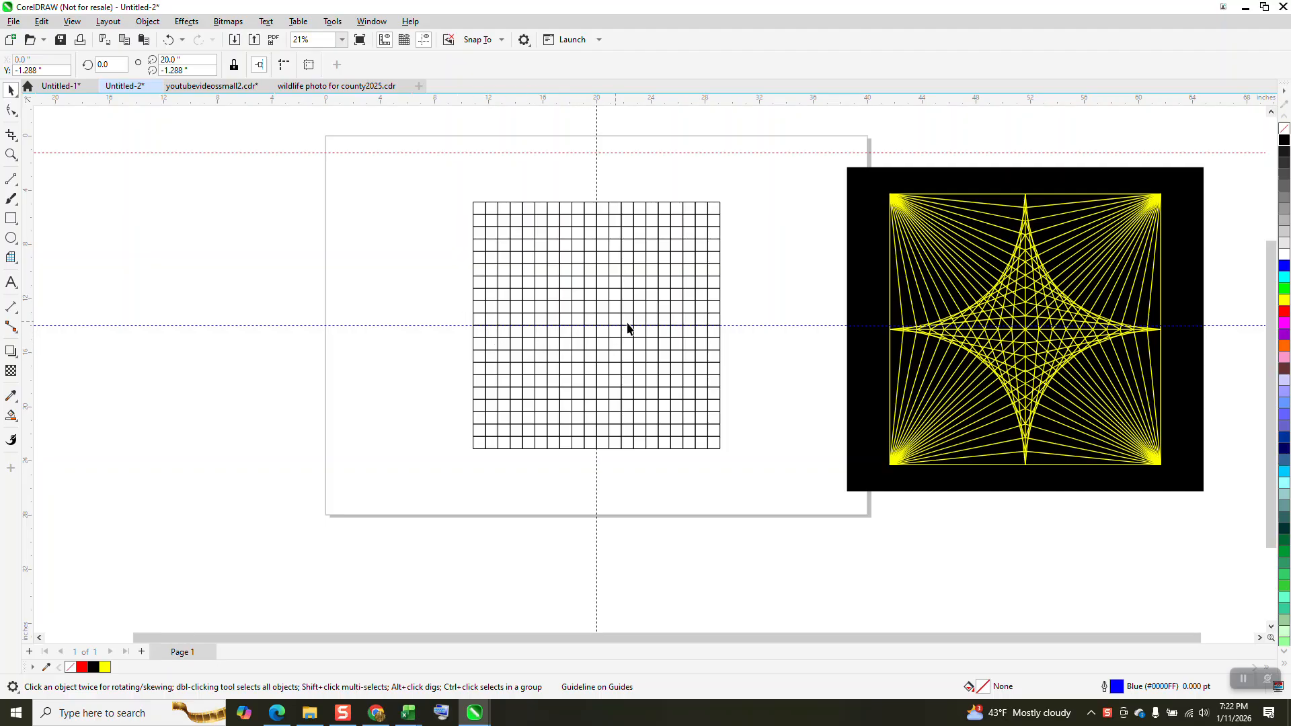
Delete the grid's upper half and lower-right quarter with Virtual Segment Delete, keeping only the lower-left 10 by 10 squares
{"action": "left_click", "coordinate": [11, 154]}
{"action": "left_click_drag", "start_coordinate": [473, 186], "coordinate": [750, 475]}
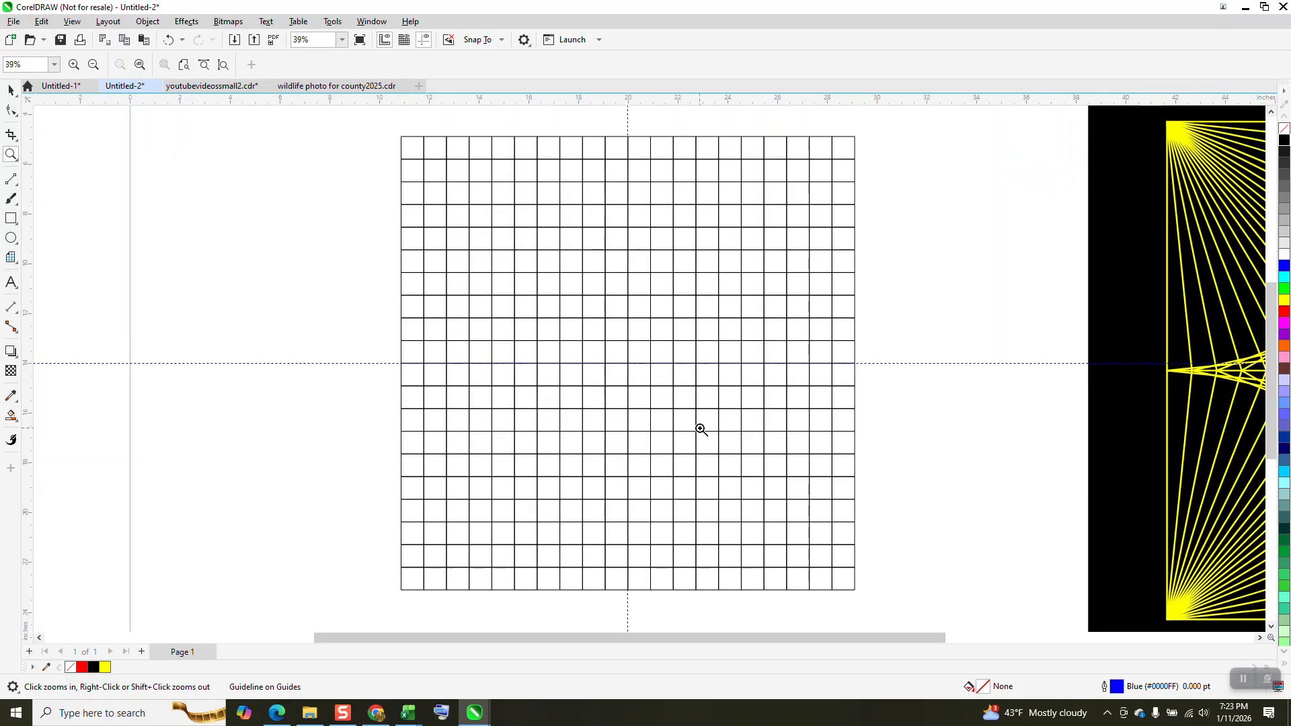
{"action": "right_click", "coordinate": [361, 303]}
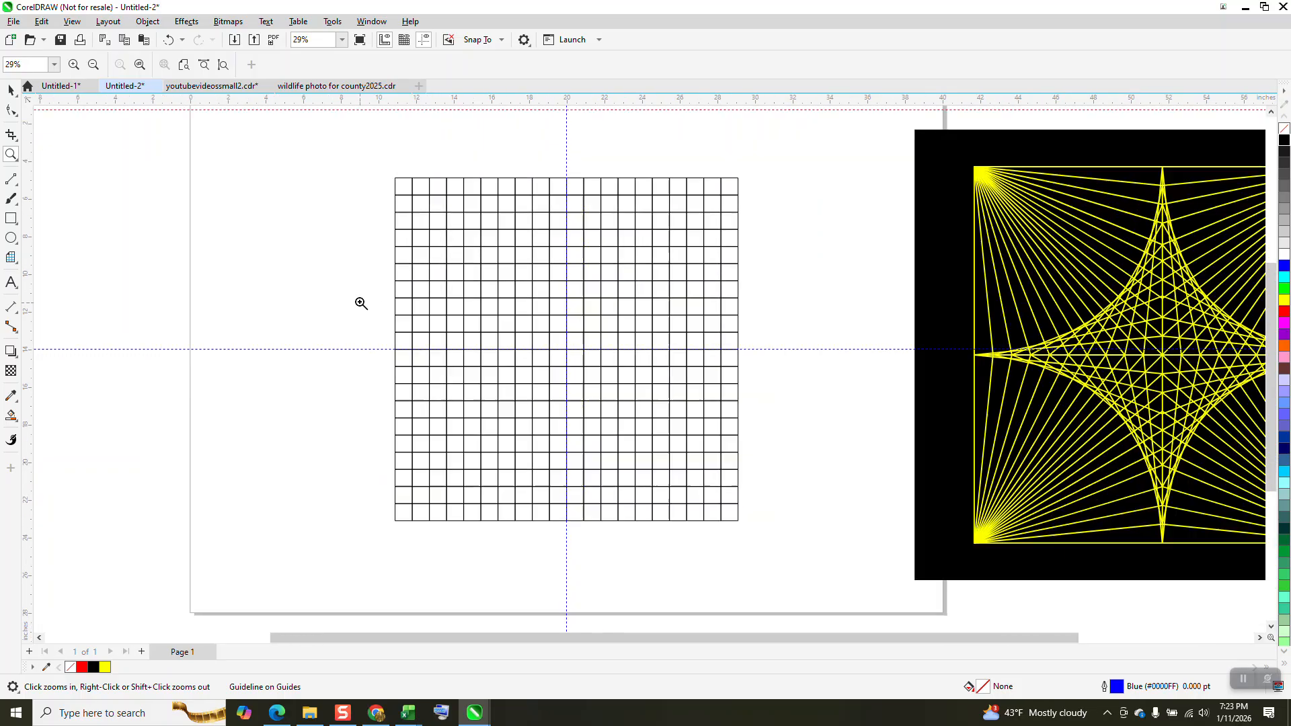
{"action": "left_click", "coordinate": [18, 145]}
{"action": "left_click", "coordinate": [62, 168]}
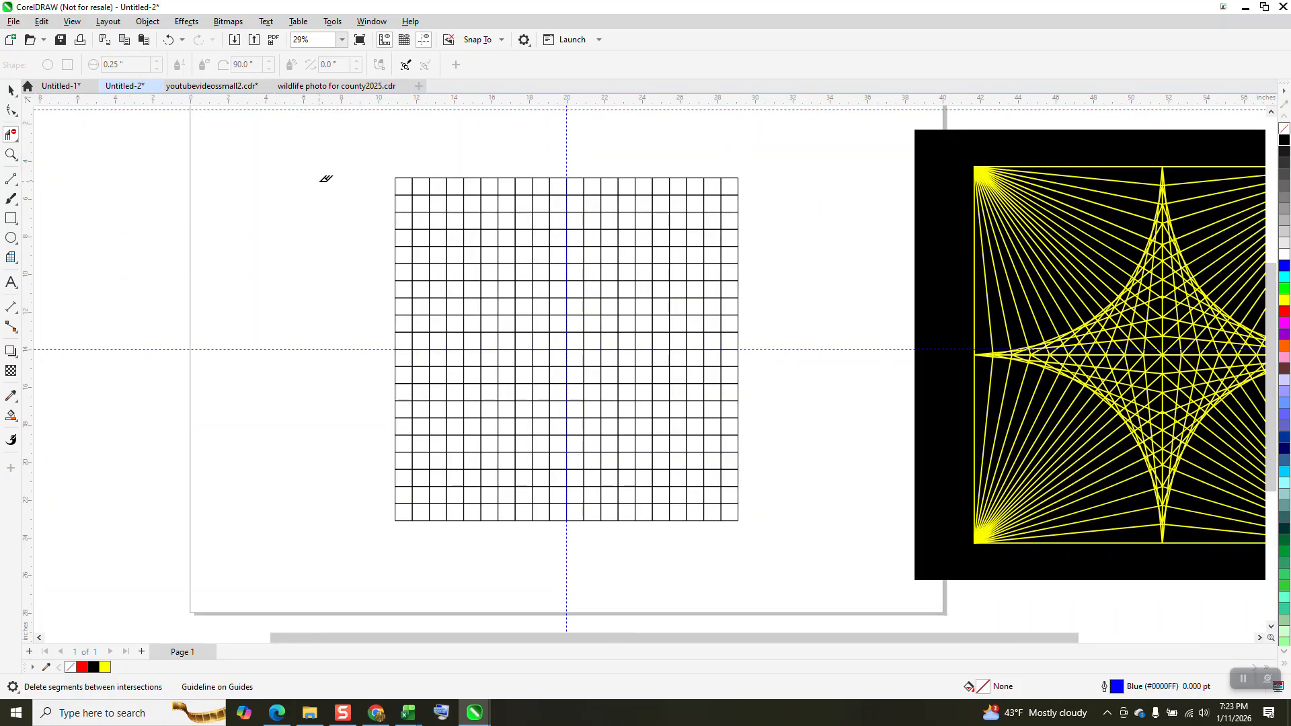
{"action": "left_click_drag", "start_coordinate": [365, 170], "coordinate": [756, 331]}
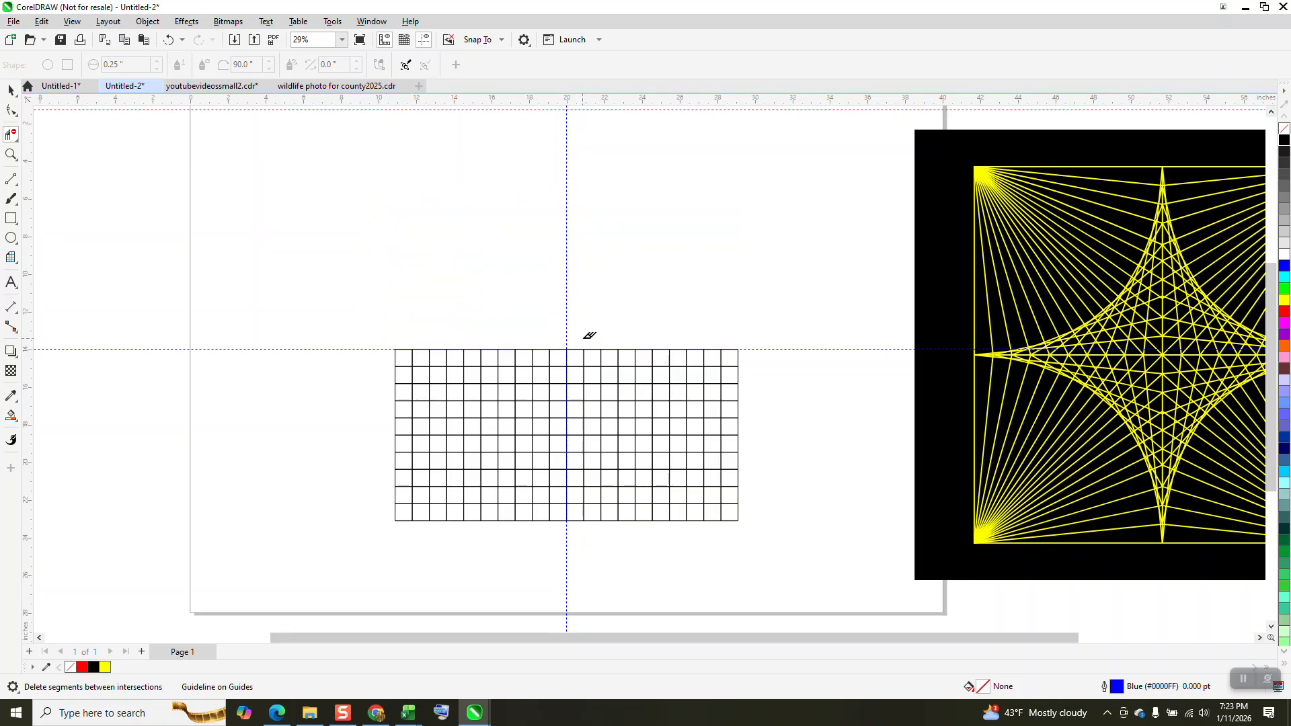
{"action": "left_click_drag", "start_coordinate": [578, 343], "coordinate": [799, 546]}
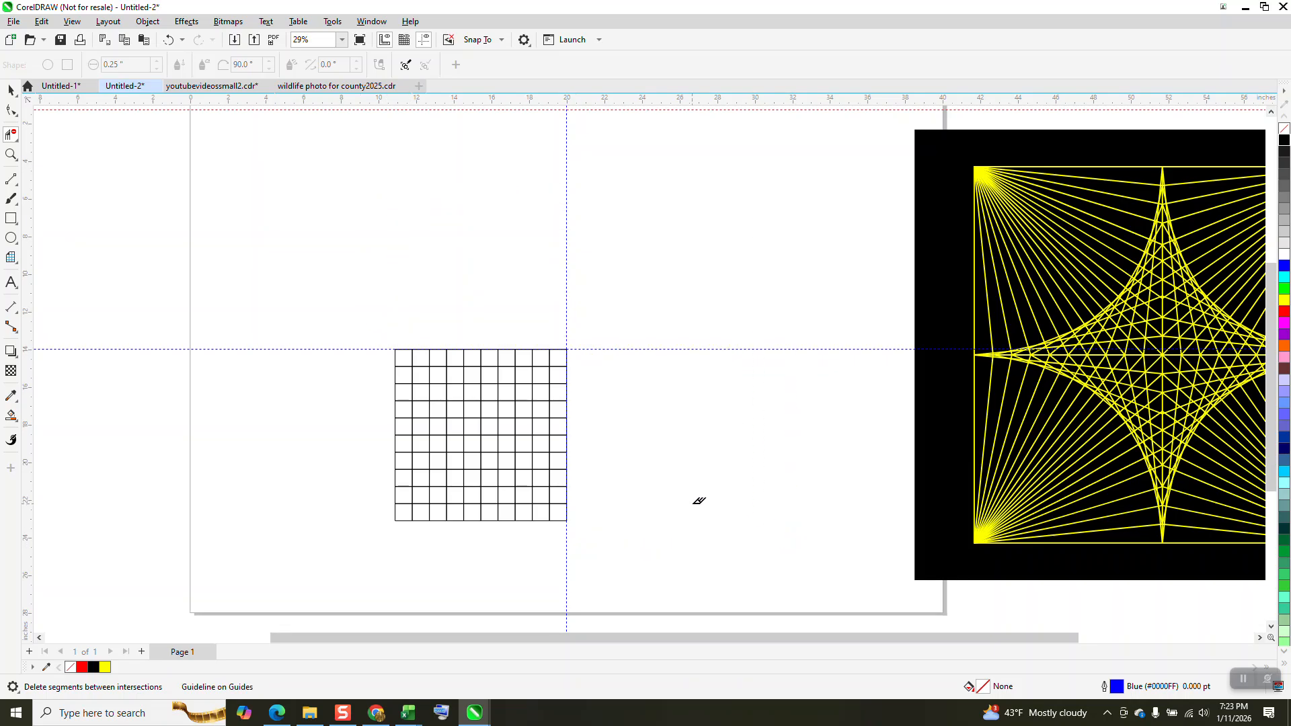
{"action": "left_click", "coordinate": [10, 89]}
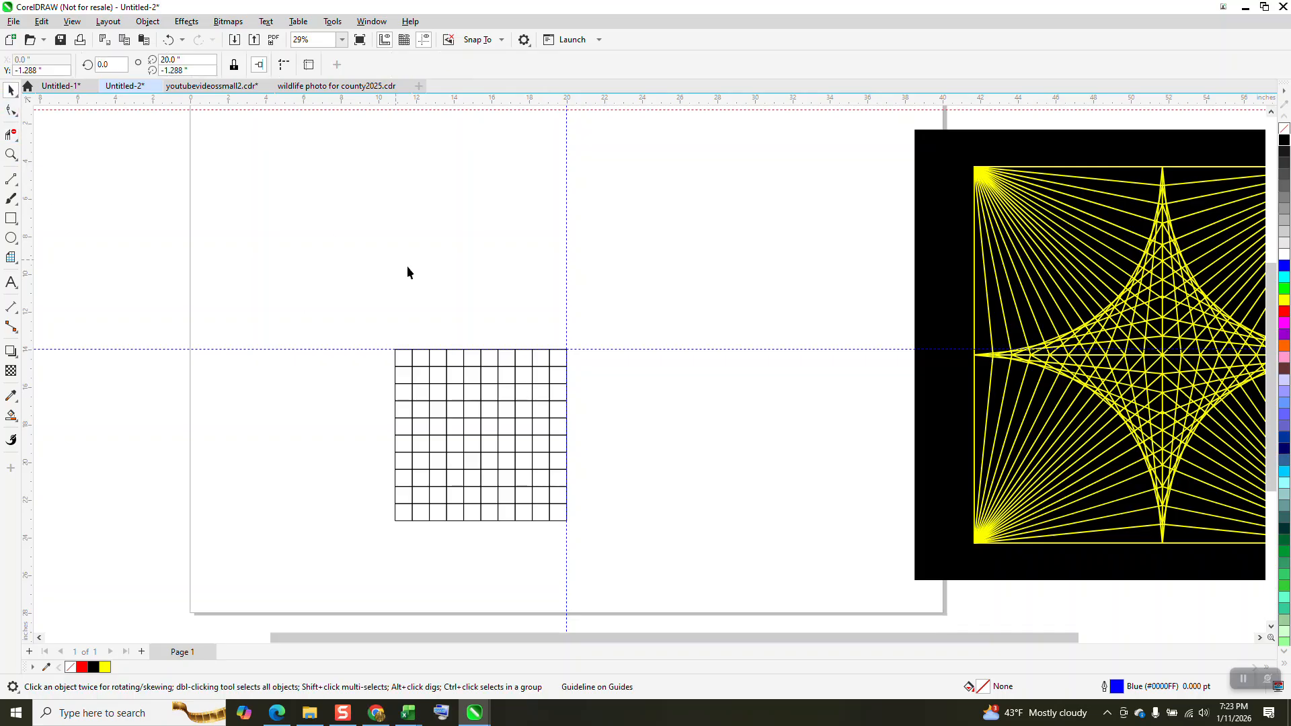
Draw straight red hairlines with the 2-Point Line tool from the quarter grid's lower-left corner to successive nodes along its top edge
{"action": "scroll", "coordinate": [358, 298], "scroll_direction": "down", "scroll_amount": 1}
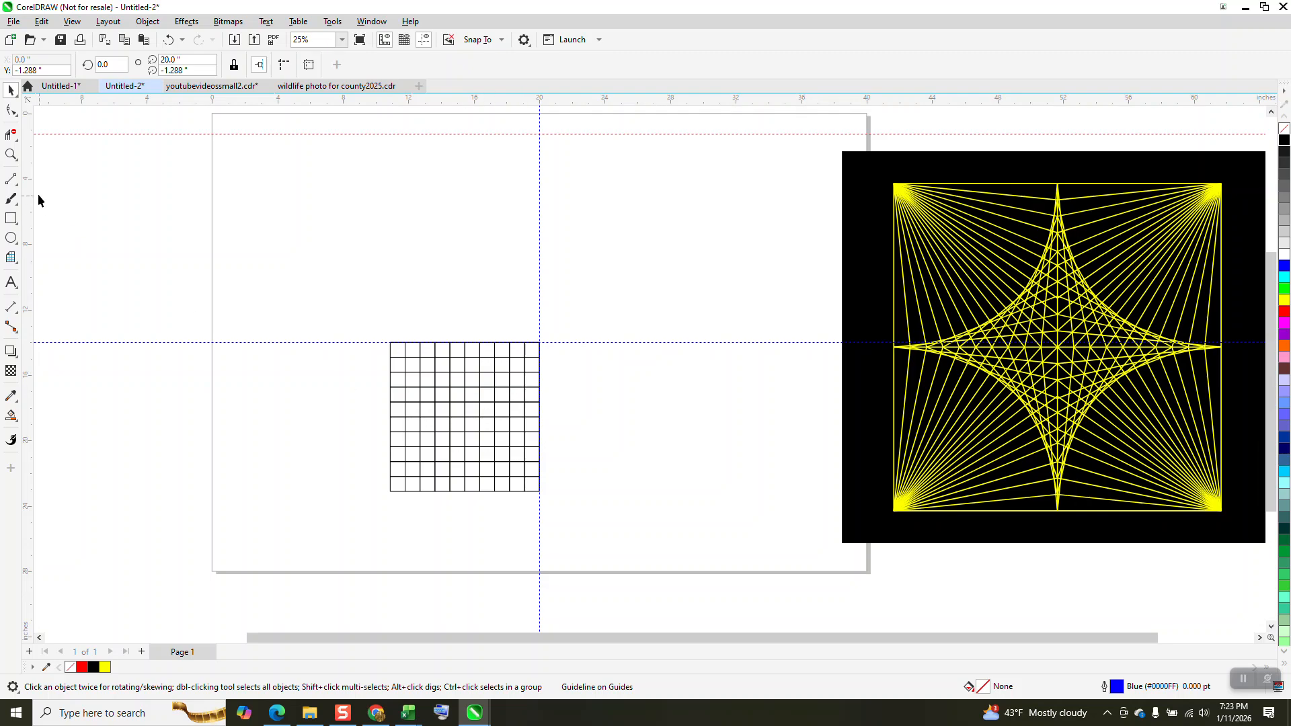
{"action": "left_click", "coordinate": [11, 154]}
{"action": "left_click_drag", "start_coordinate": [496, 466], "coordinate": [496, 466]}
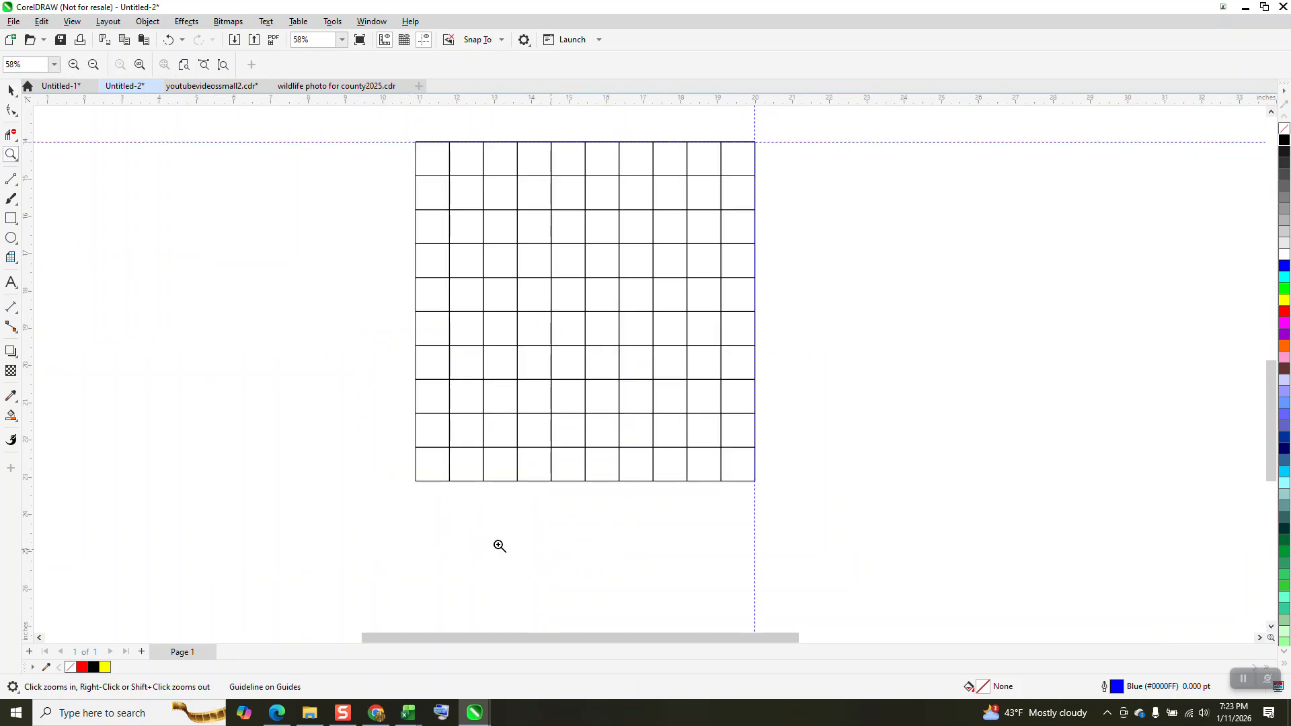
{"action": "left_click", "coordinate": [18, 191]}
{"action": "left_click", "coordinate": [59, 199]}
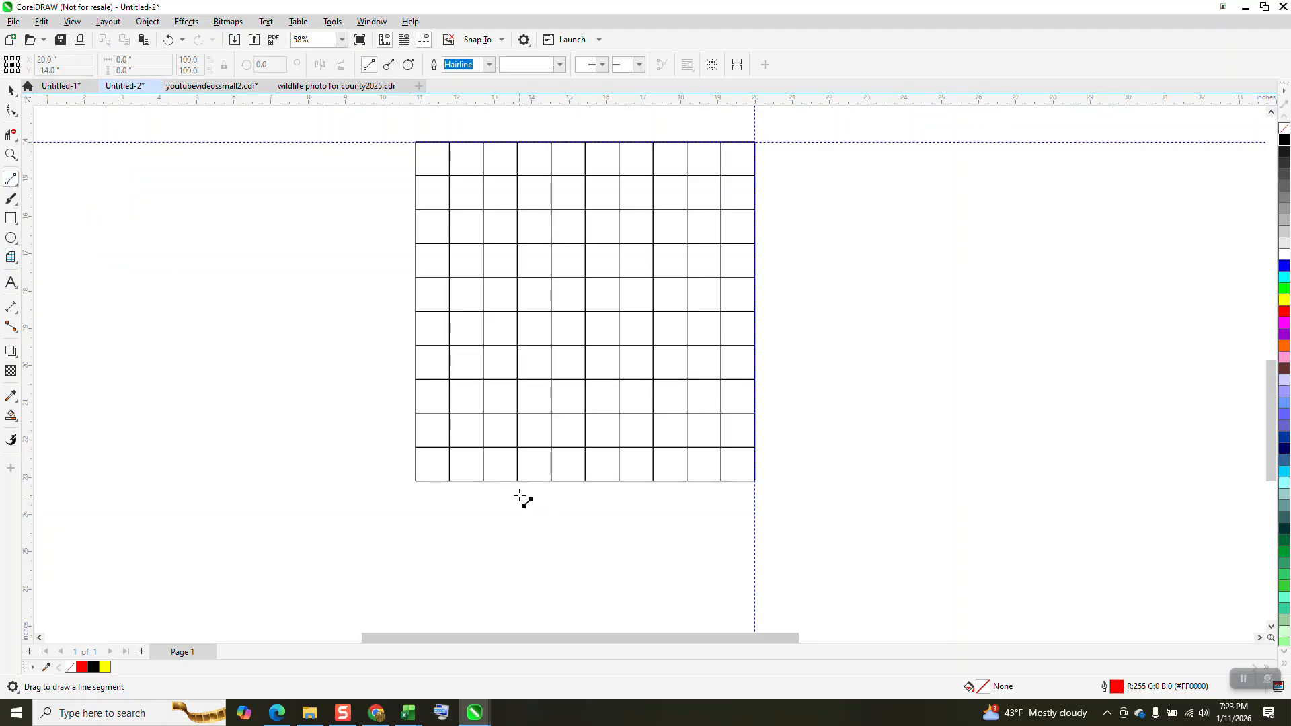
{"action": "left_click_drag", "start_coordinate": [416, 481], "coordinate": [449, 142]}
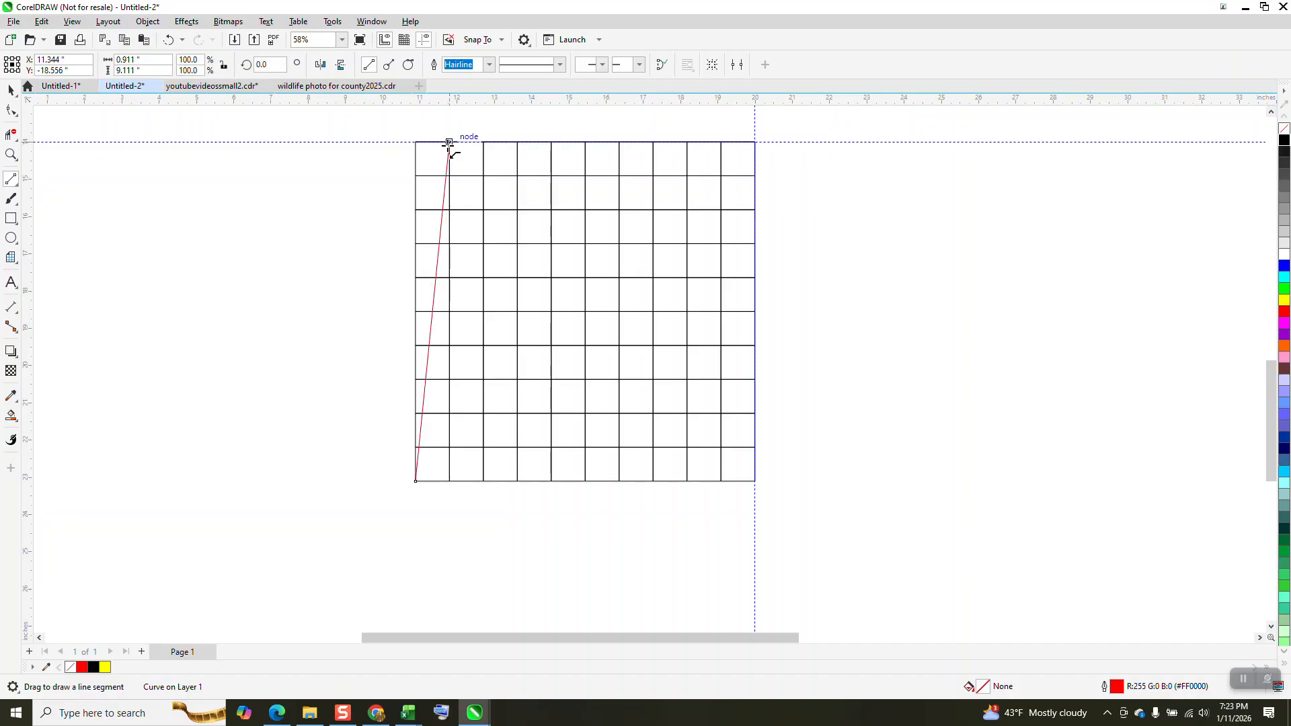
{"action": "left_click_drag", "start_coordinate": [416, 481], "coordinate": [483, 142]}
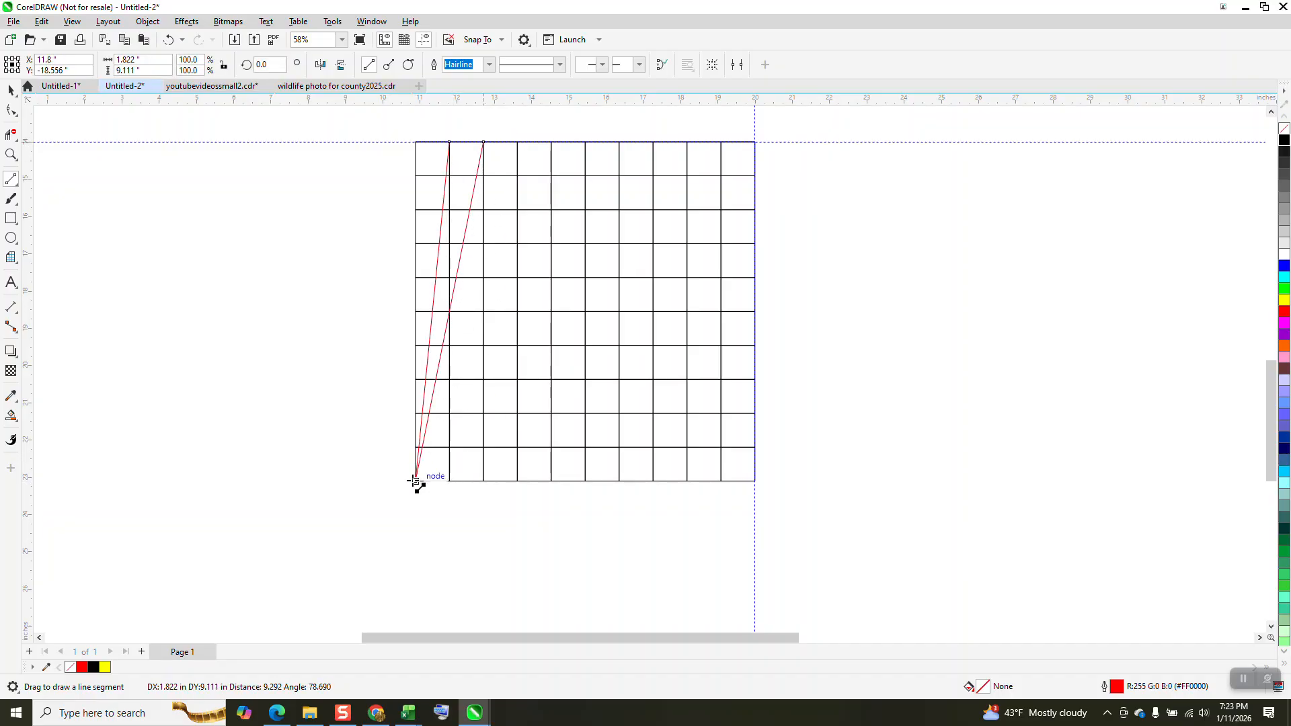
{"action": "left_click_drag", "start_coordinate": [416, 481], "coordinate": [517, 142]}
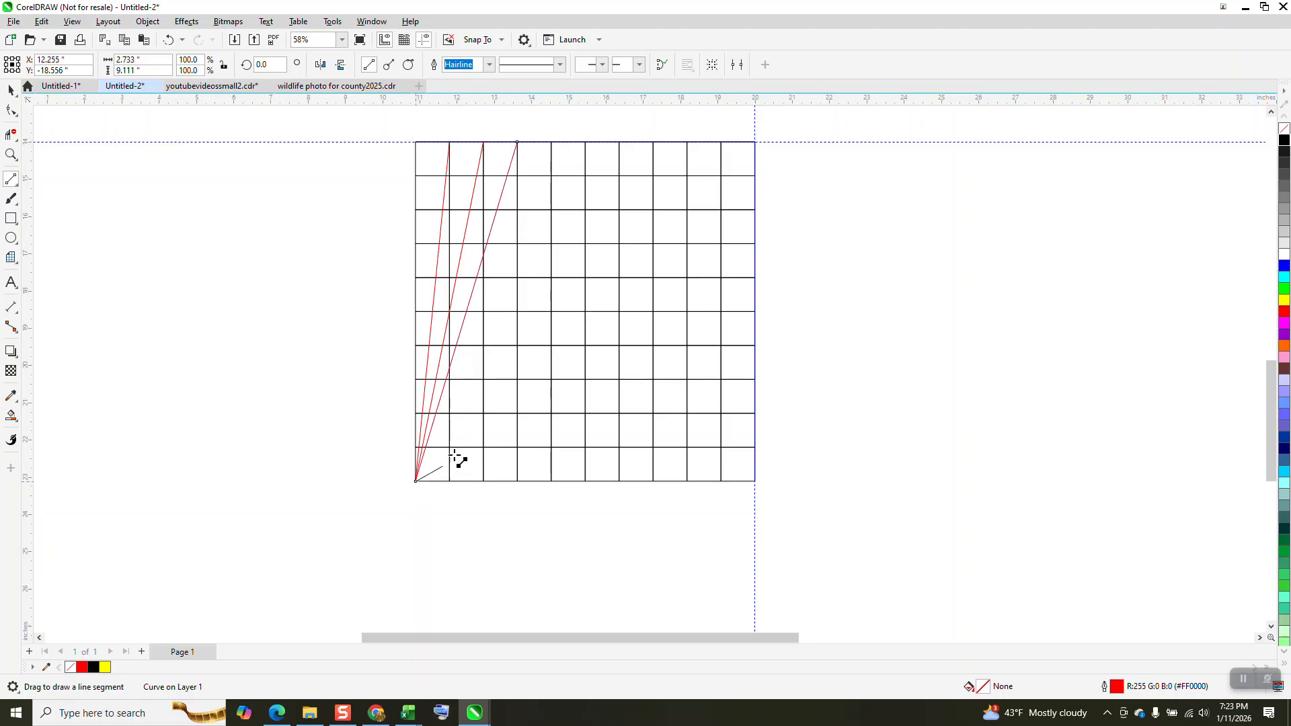
{"action": "left_click_drag", "start_coordinate": [455, 460], "coordinate": [551, 142]}
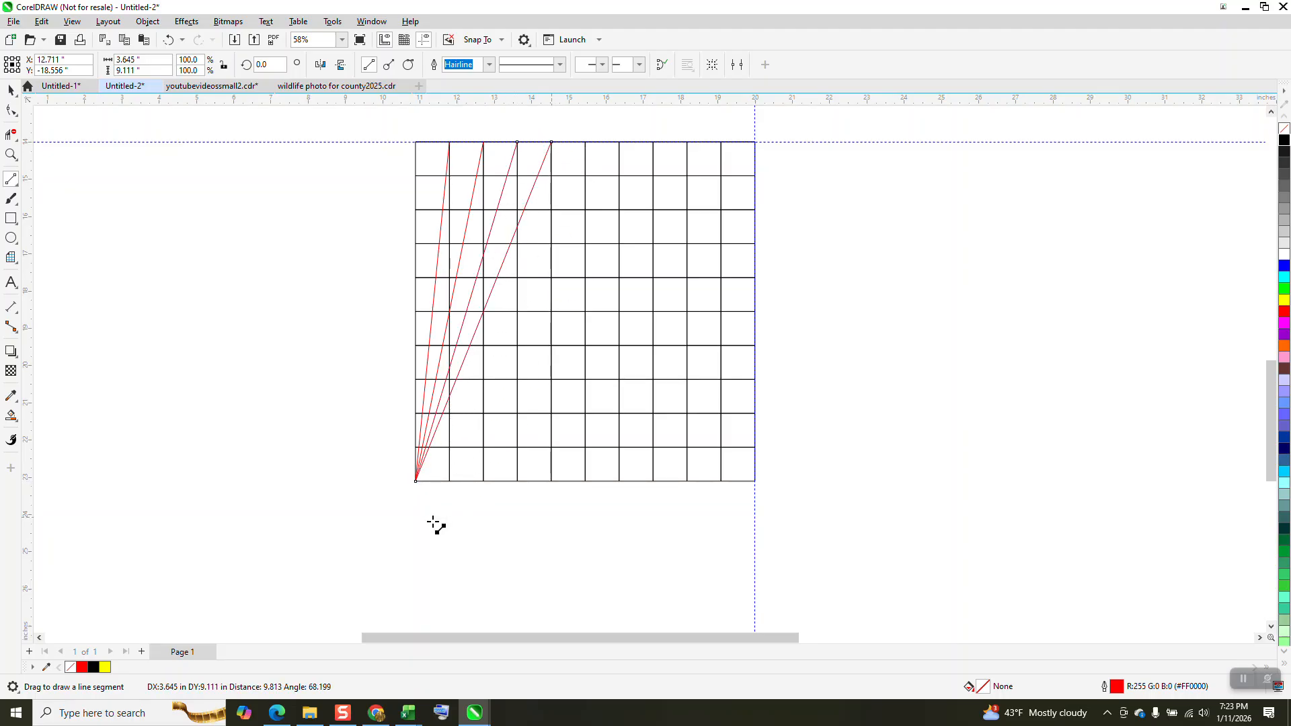
{"action": "left_click_drag", "start_coordinate": [415, 481], "coordinate": [585, 142]}
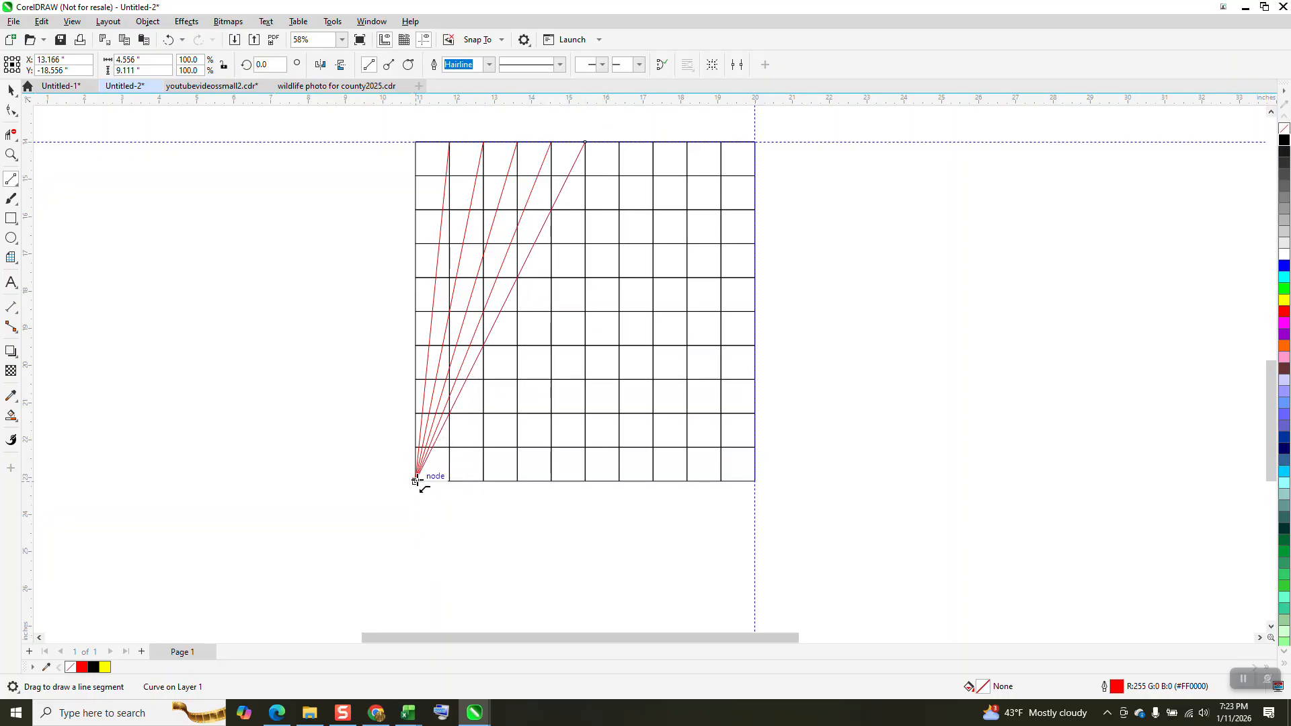
{"action": "left_click_drag", "start_coordinate": [416, 481], "coordinate": [619, 142]}
Draw straight red hairlines from the quarter grid's lower-left corner to each grid division down its right edge
{"action": "left_click_drag", "start_coordinate": [416, 481], "coordinate": [763, 174]}
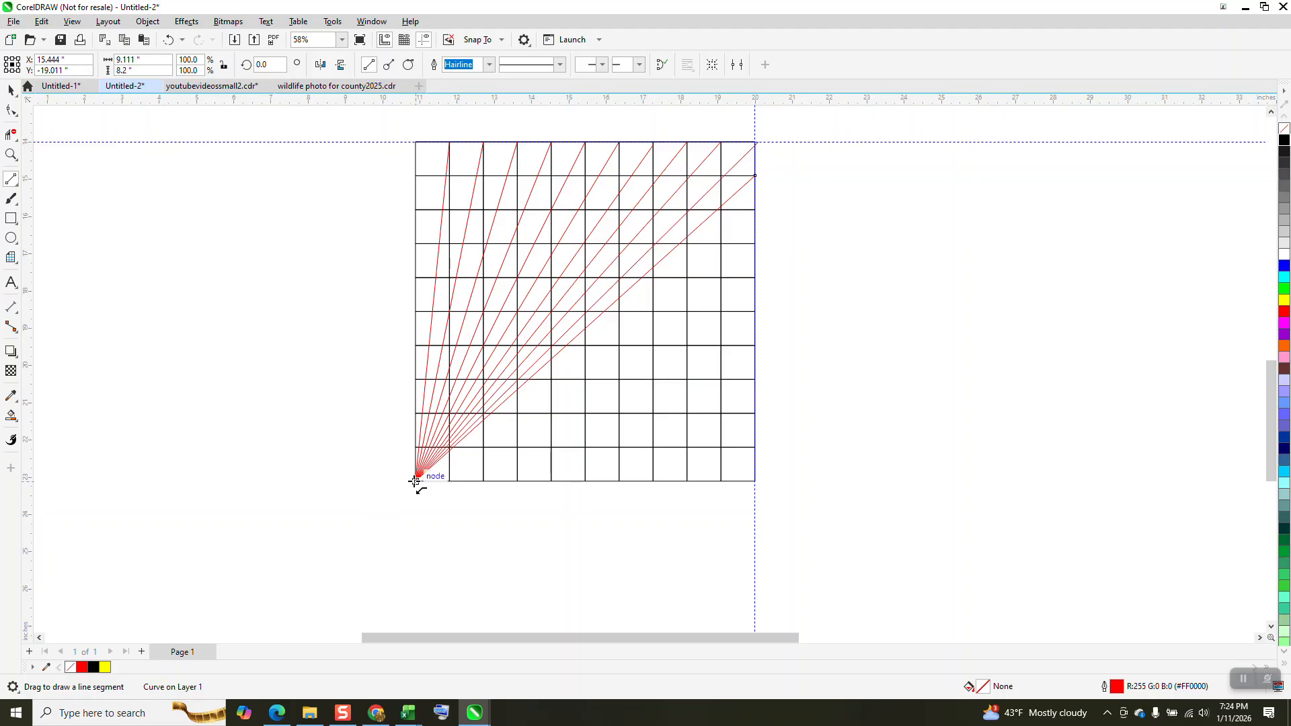
{"action": "left_click_drag", "start_coordinate": [415, 481], "coordinate": [753, 211]}
{"action": "left_click_drag", "start_coordinate": [417, 482], "coordinate": [755, 245]}
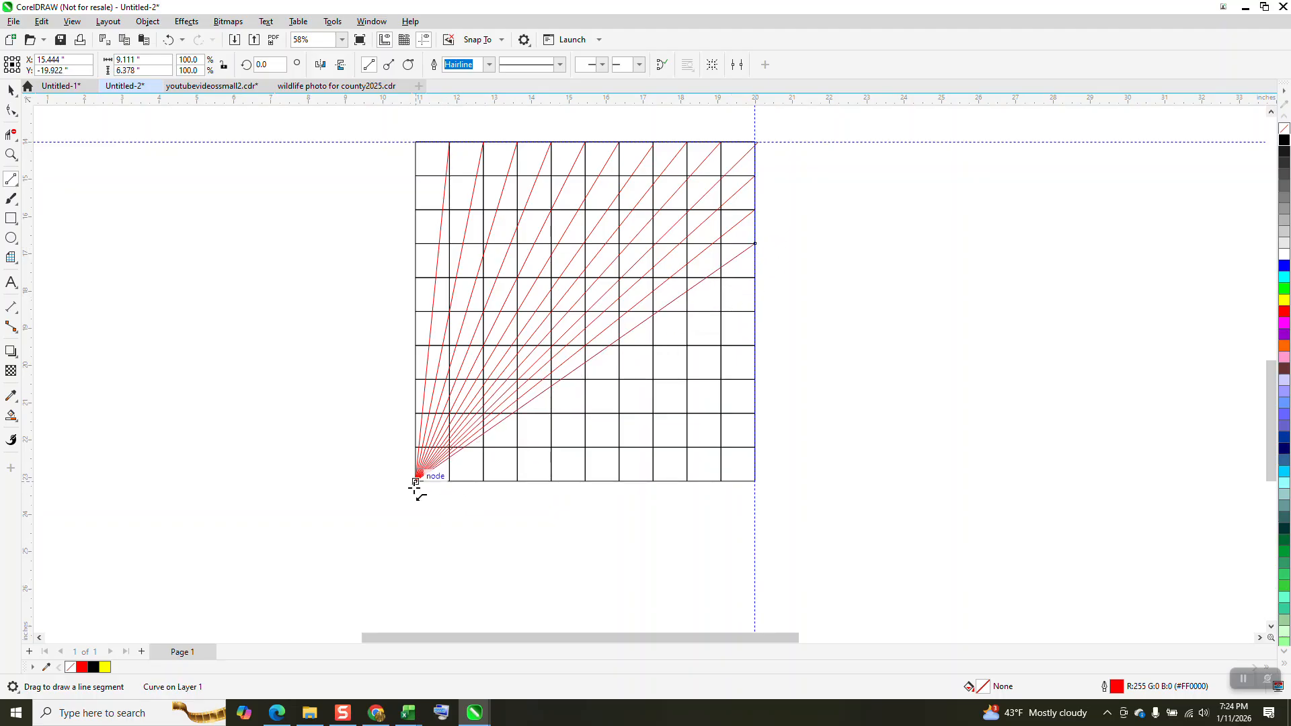
{"action": "left_click_drag", "start_coordinate": [417, 482], "coordinate": [756, 282]}
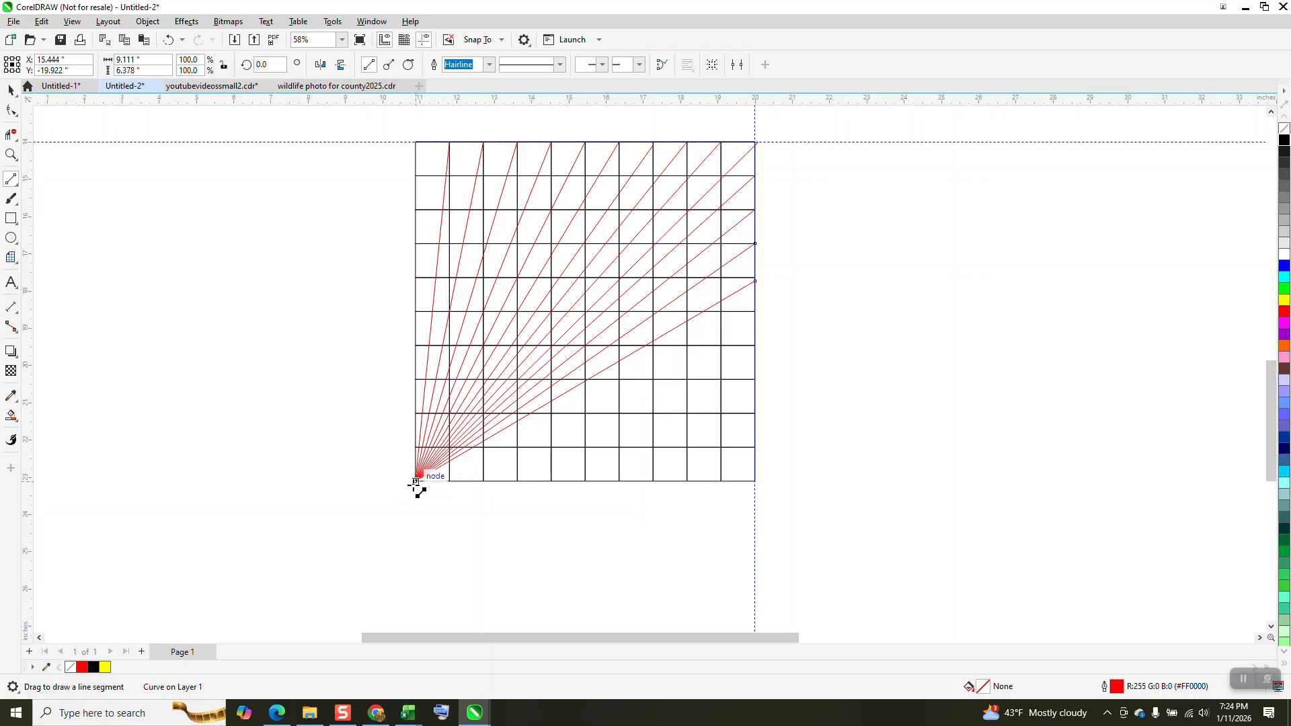
{"action": "left_click_drag", "start_coordinate": [417, 482], "coordinate": [755, 312]}
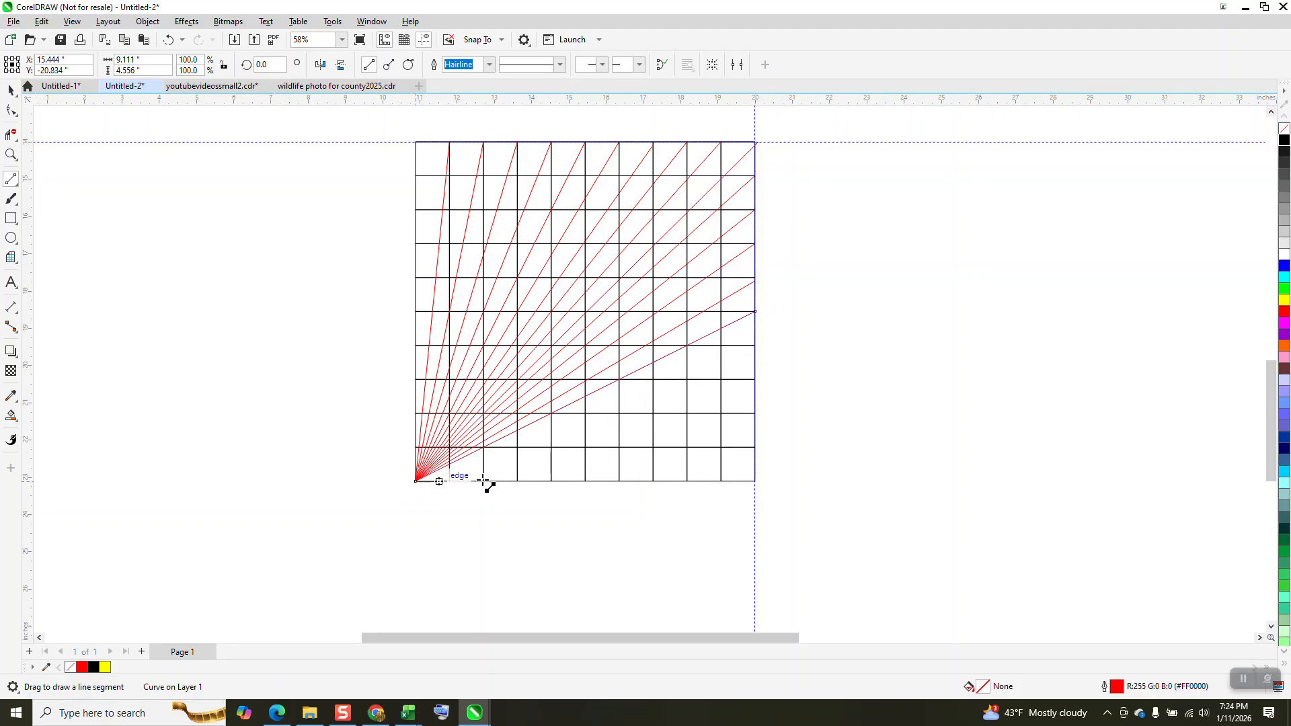
{"action": "left_click_drag", "start_coordinate": [416, 482], "coordinate": [755, 346]}
{"action": "left_click_drag", "start_coordinate": [416, 482], "coordinate": [751, 379]}
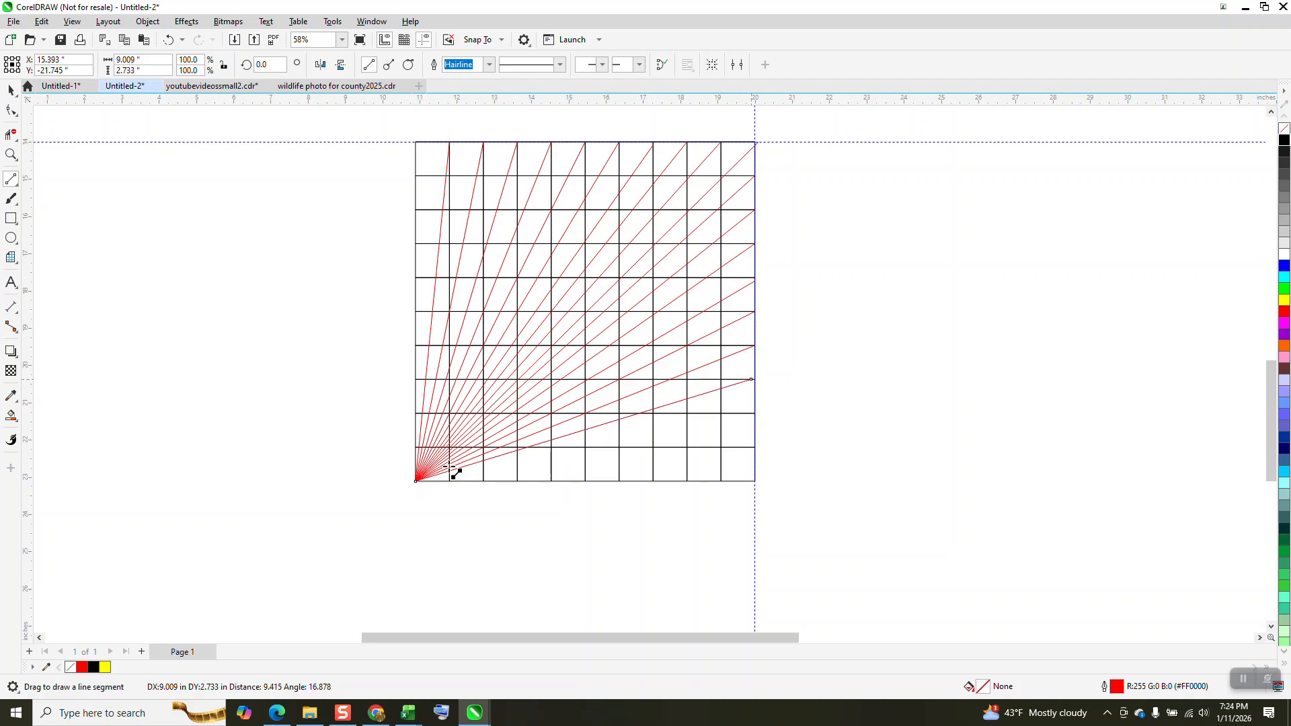
{"action": "left_click_drag", "start_coordinate": [415, 482], "coordinate": [755, 414]}
{"action": "left_click_drag", "start_coordinate": [415, 482], "coordinate": [755, 448]}
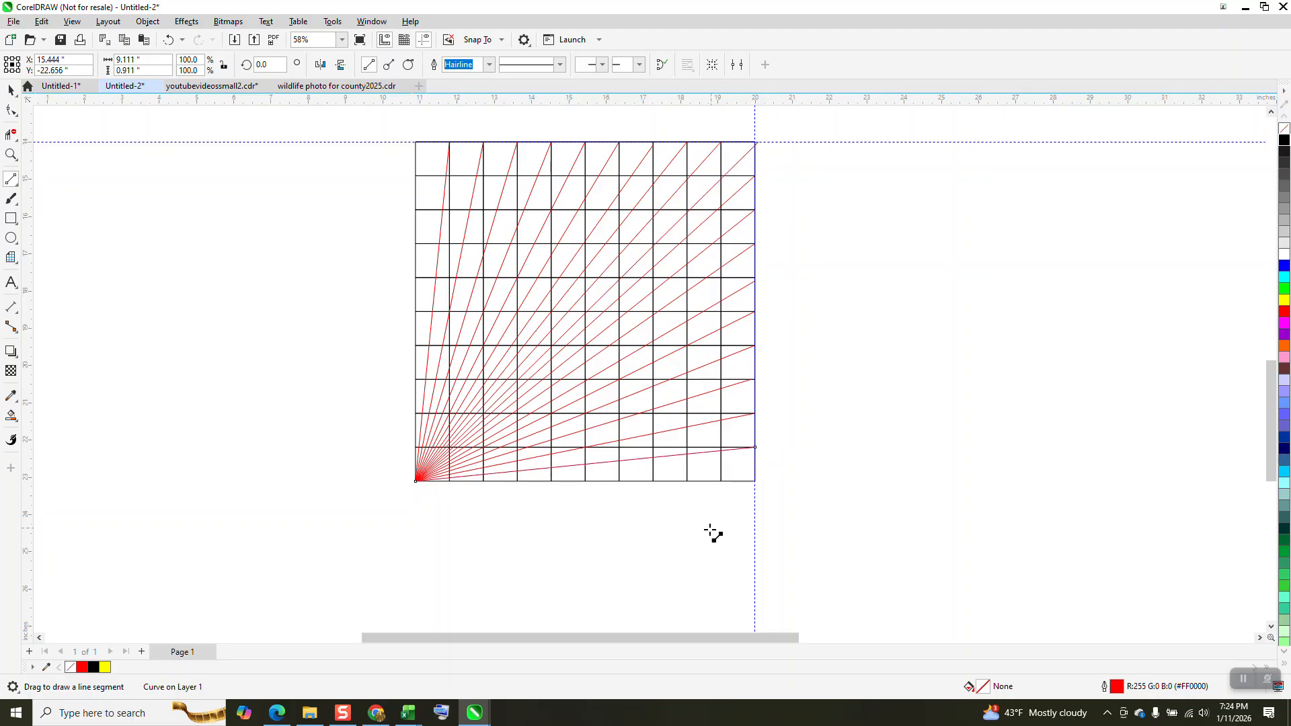
Draw red hairlines from the lower-left corner along the full left and bottom edges of the quarter grid
{"action": "scroll", "coordinate": [633, 647], "scroll_direction": "down", "scroll_amount": 2}
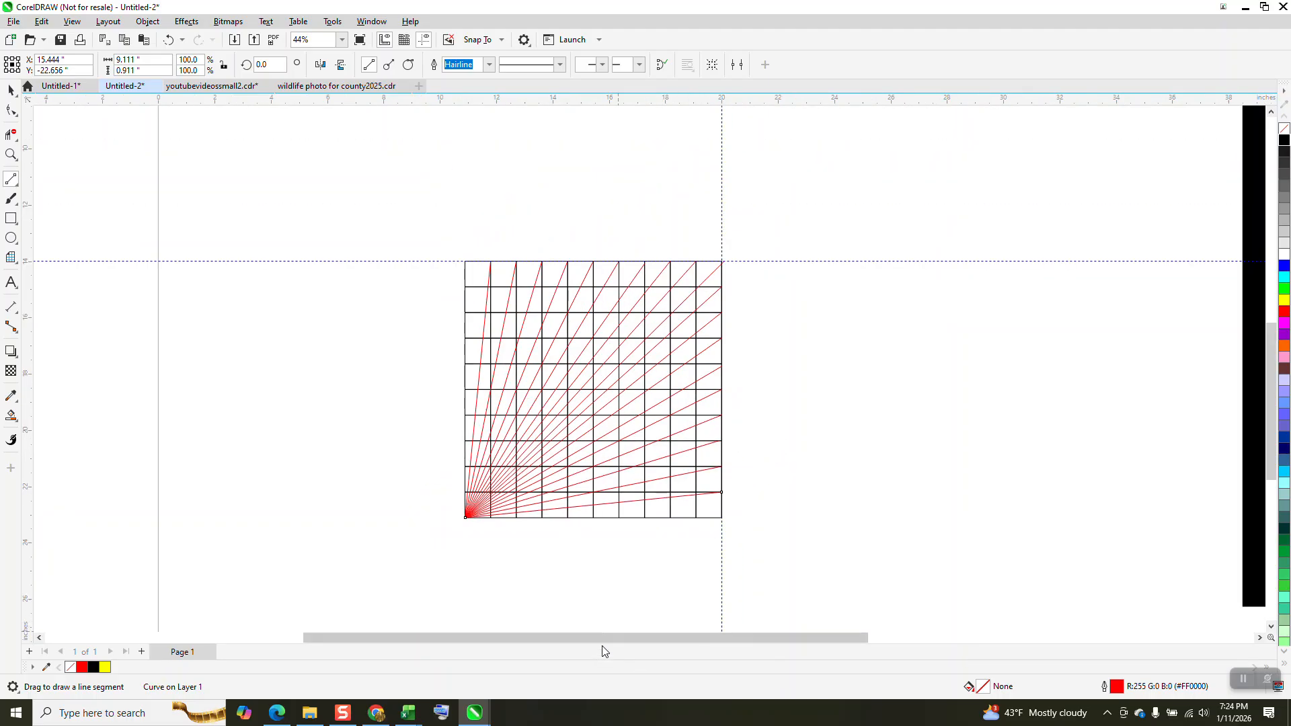
{"action": "scroll", "coordinate": [763, 583], "scroll_direction": "down", "scroll_amount": 1}
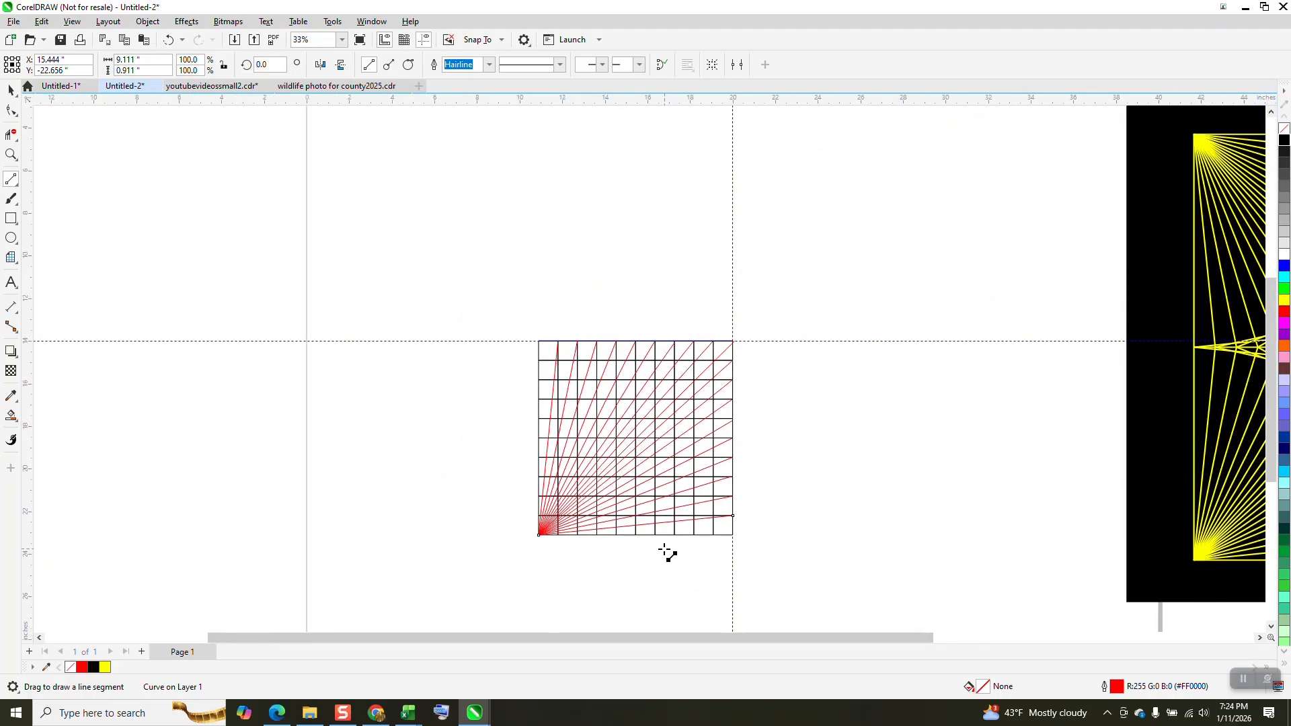
{"action": "left_click", "coordinate": [11, 154]}
{"action": "left_click_drag", "start_coordinate": [880, 585], "coordinate": [880, 585]}
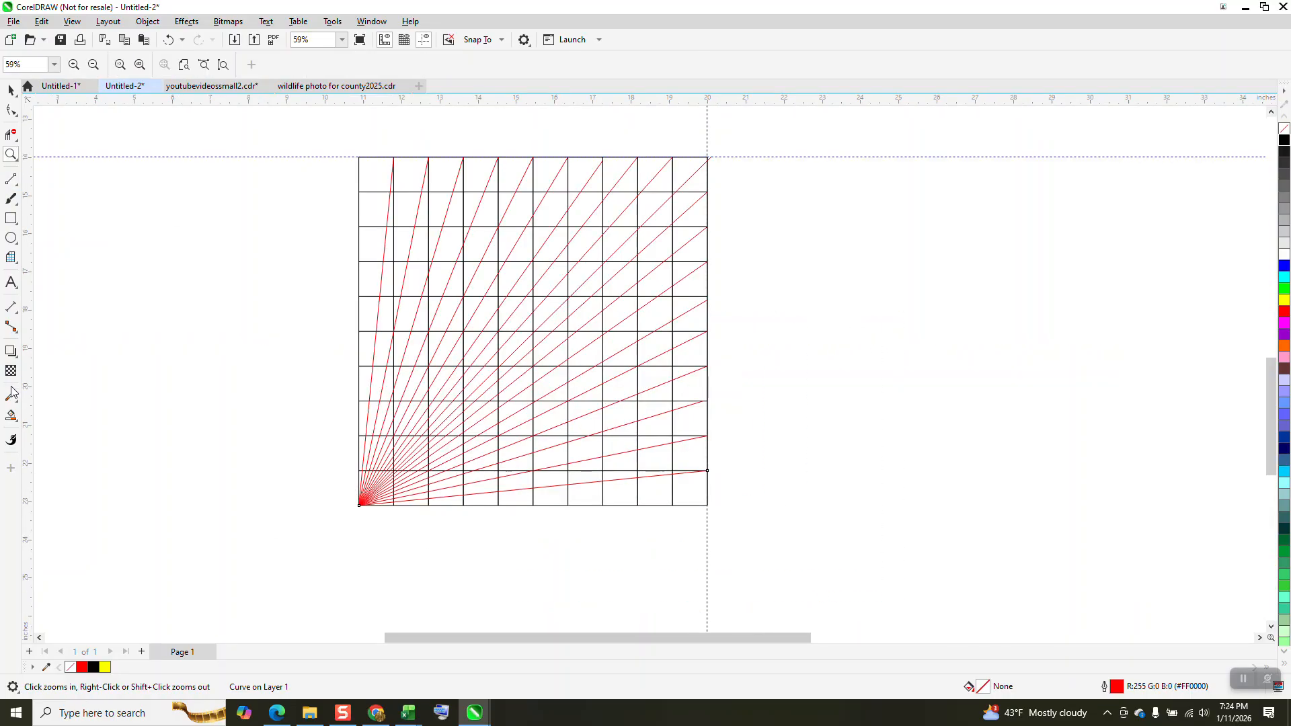
{"action": "left_click", "coordinate": [11, 179]}
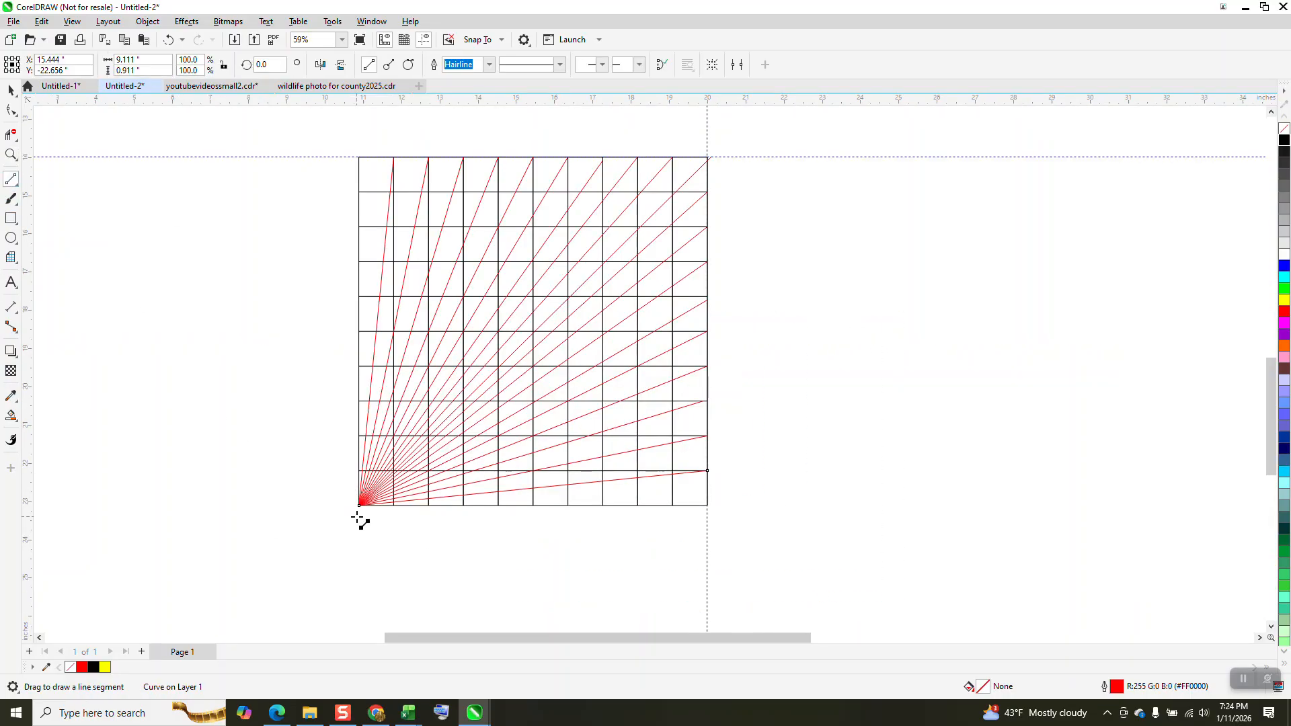
{"action": "left_click_drag", "start_coordinate": [360, 506], "coordinate": [359, 157]}
{"action": "left_click_drag", "start_coordinate": [360, 506], "coordinate": [707, 506]}
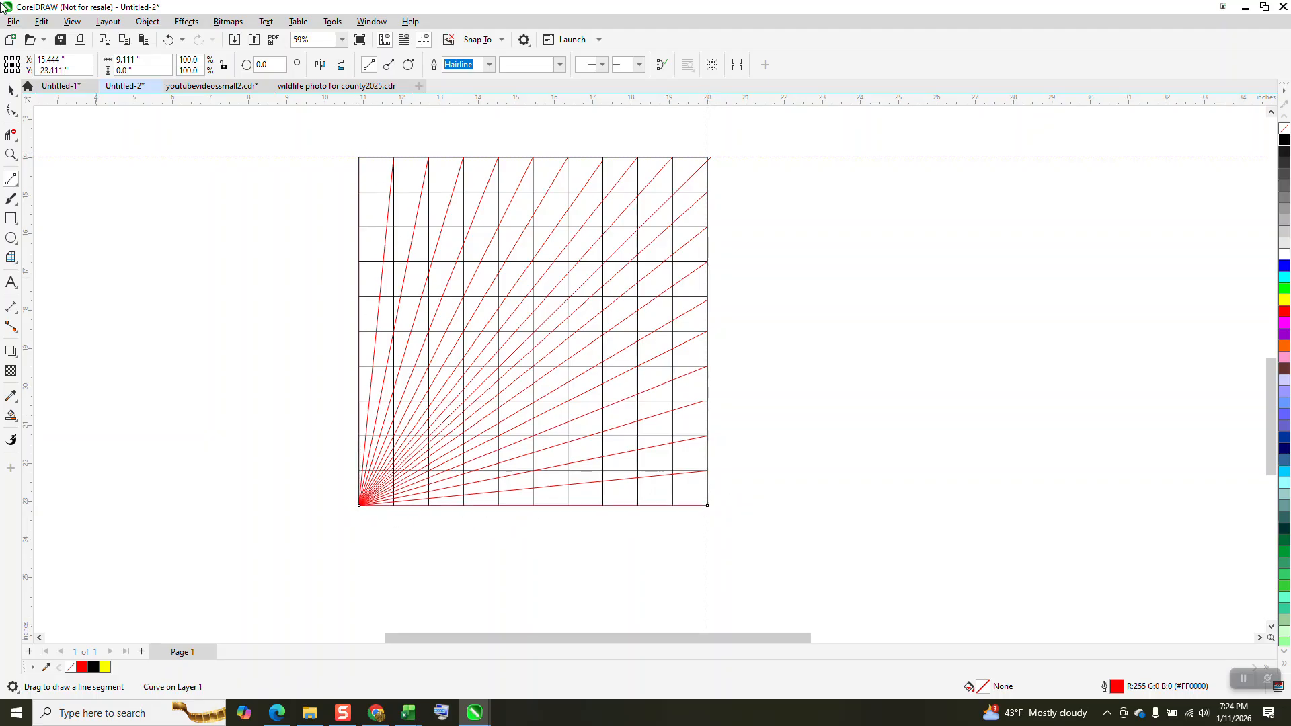
Use the Shape tool to snap the overshooting diagonal line's end node onto the quarter grid's upper-right corner
{"action": "left_click", "coordinate": [11, 89]}
{"action": "left_click", "coordinate": [187, 118]}
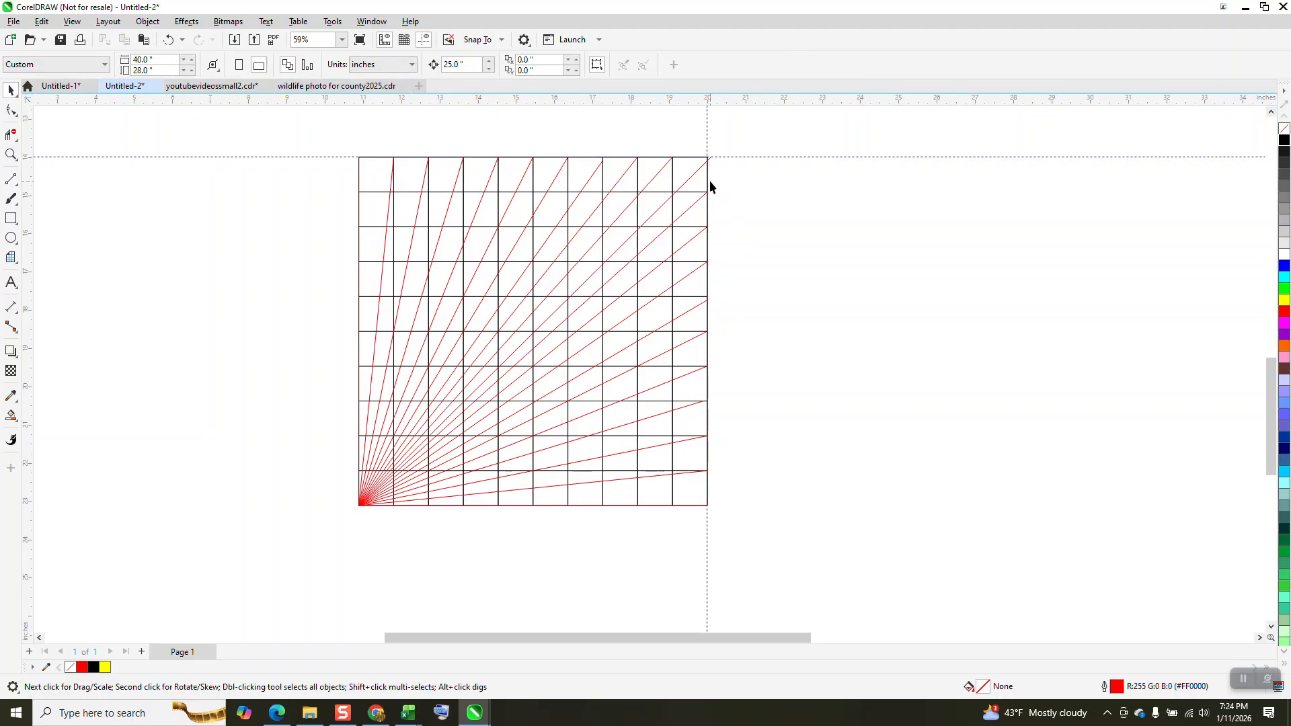
{"action": "left_click", "coordinate": [11, 155]}
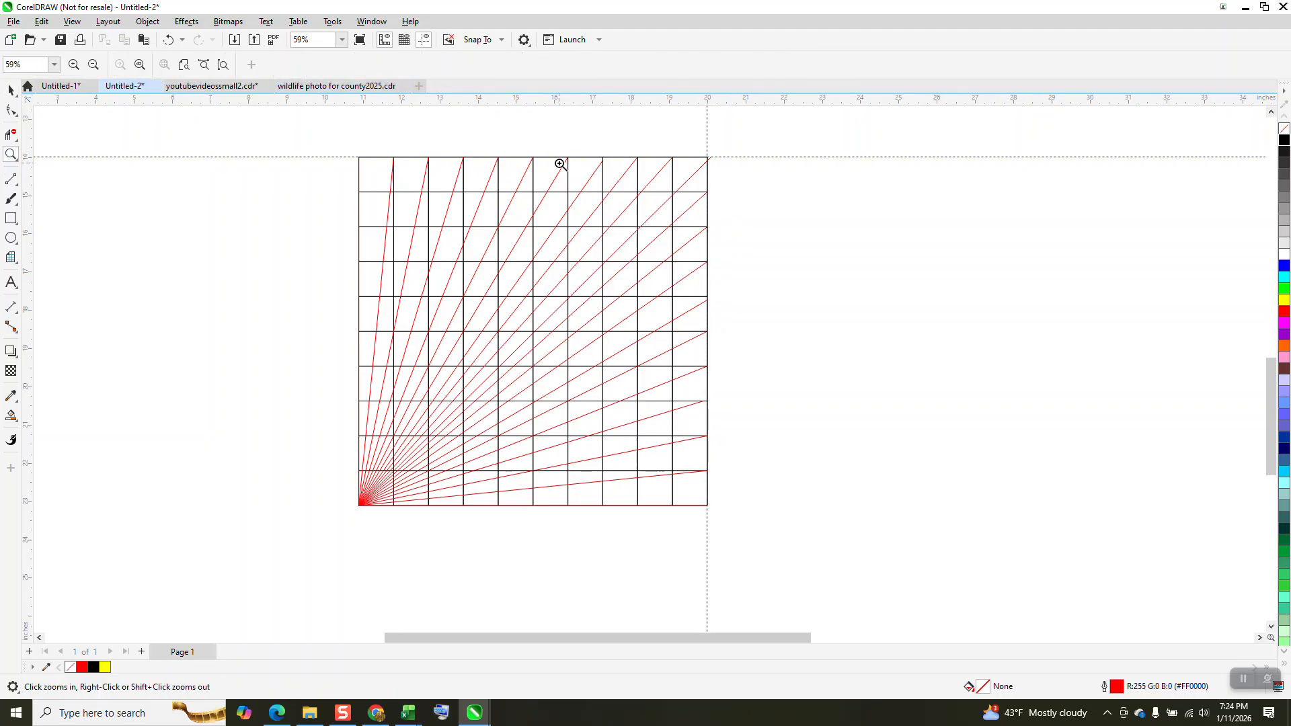
{"action": "left_click_drag", "start_coordinate": [749, 212], "coordinate": [801, 240]}
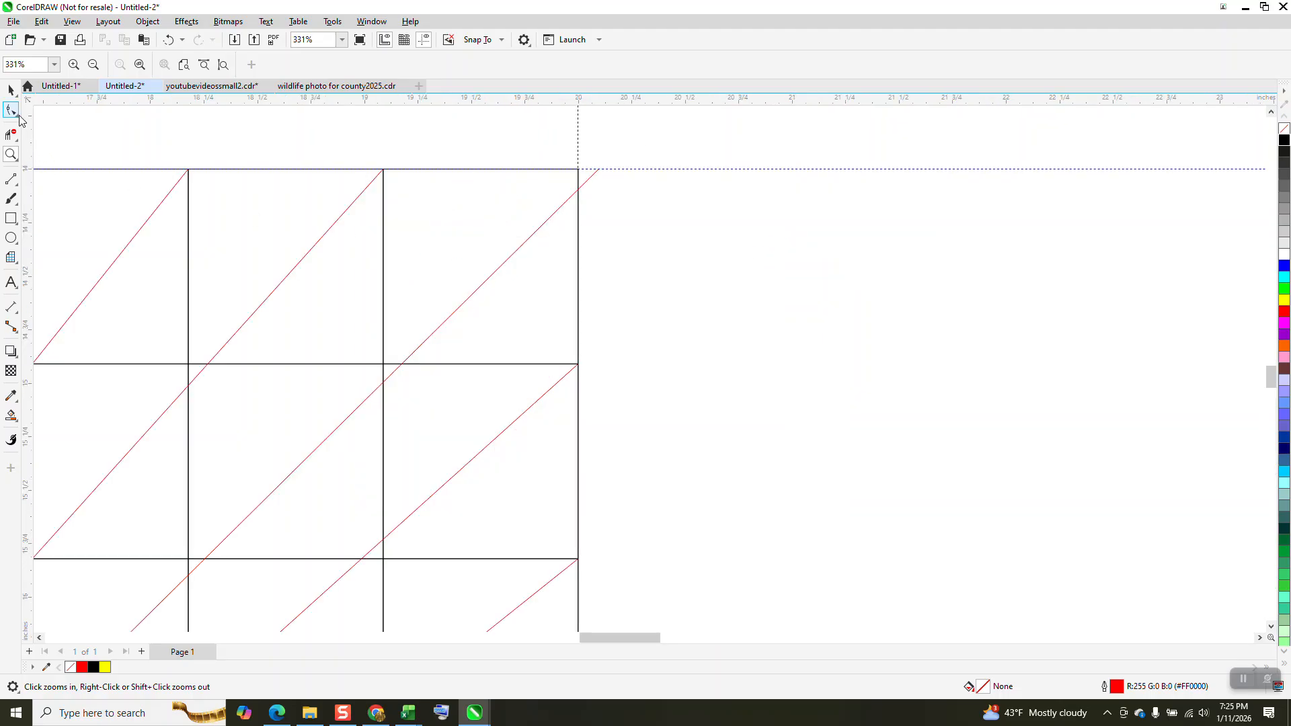
{"action": "left_click", "coordinate": [12, 111]}
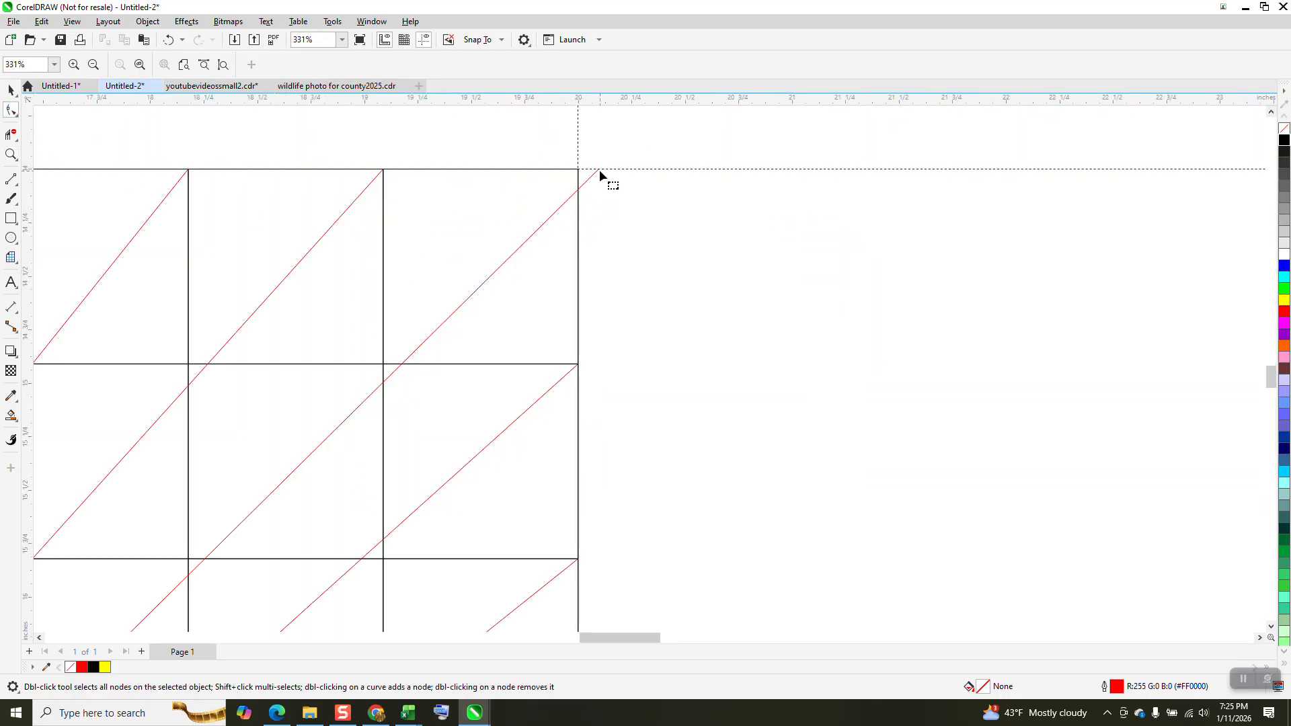
{"action": "left_click", "coordinate": [597, 170]}
{"action": "left_click_drag", "start_coordinate": [598, 170], "coordinate": [579, 170]}
{"action": "scroll", "coordinate": [624, 216], "scroll_direction": "down", "scroll_amount": 2}
{"action": "scroll", "coordinate": [624, 216], "scroll_direction": "down", "scroll_amount": 2}
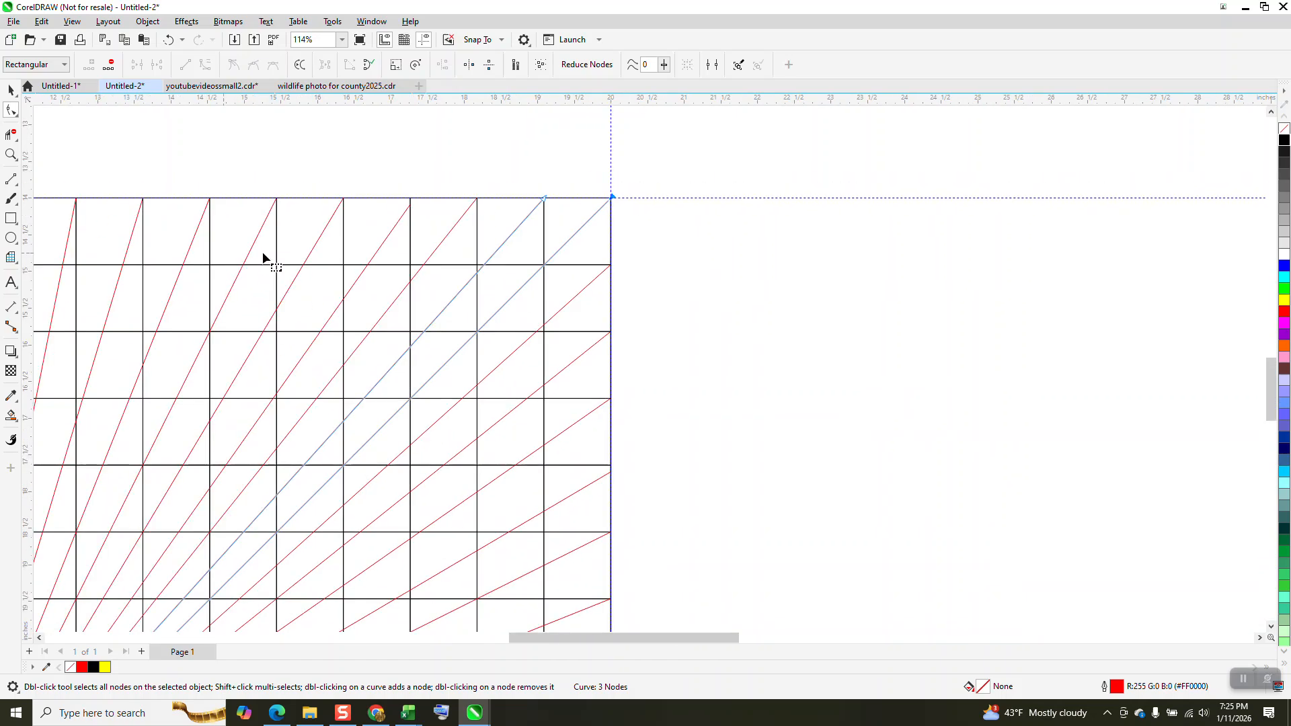
Snap the end node of the short red line up to the top edge at the grid's seventh division
{"action": "left_click", "coordinate": [11, 154]}
{"action": "left_click_drag", "start_coordinate": [164, 173], "coordinate": [635, 337]}
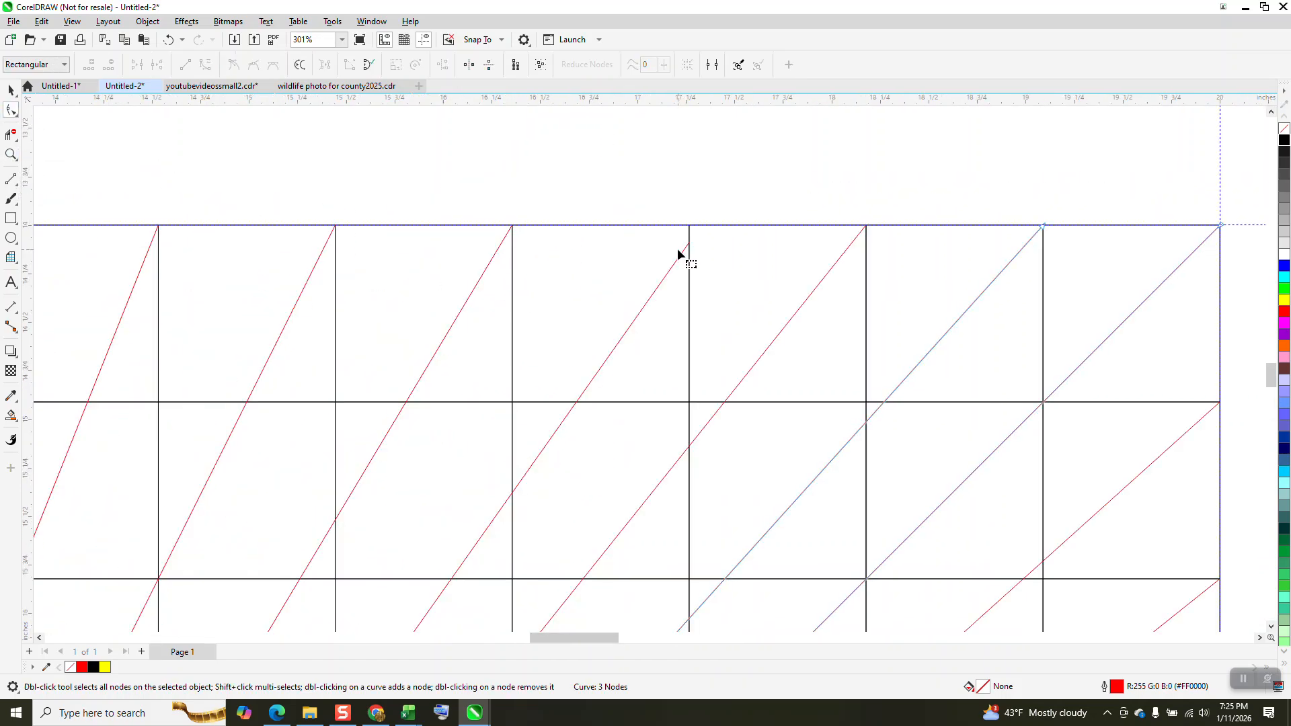
{"action": "left_click_drag", "start_coordinate": [688, 250], "coordinate": [687, 227]}
{"action": "scroll", "coordinate": [656, 219], "scroll_direction": "down", "scroll_amount": 5}
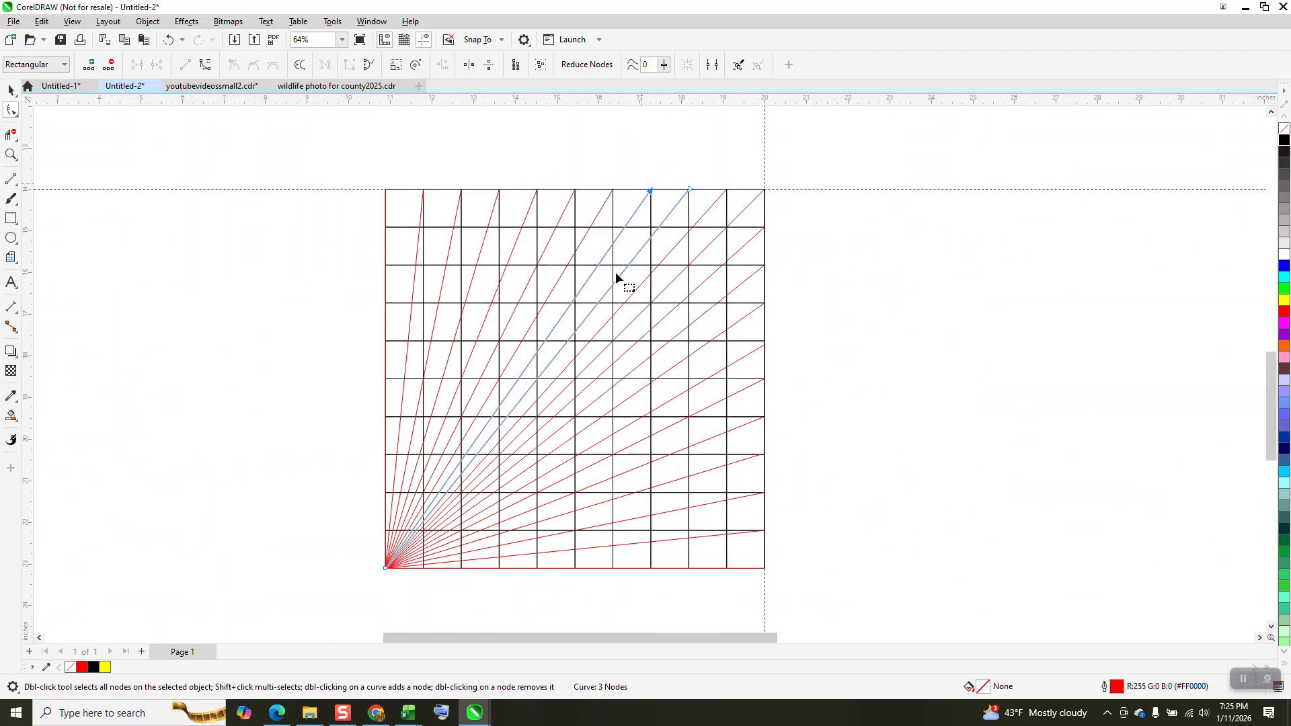
Move the grid group 25 inches right to check the red lines on their own, and undo the move
{"action": "left_click", "coordinate": [11, 155]}
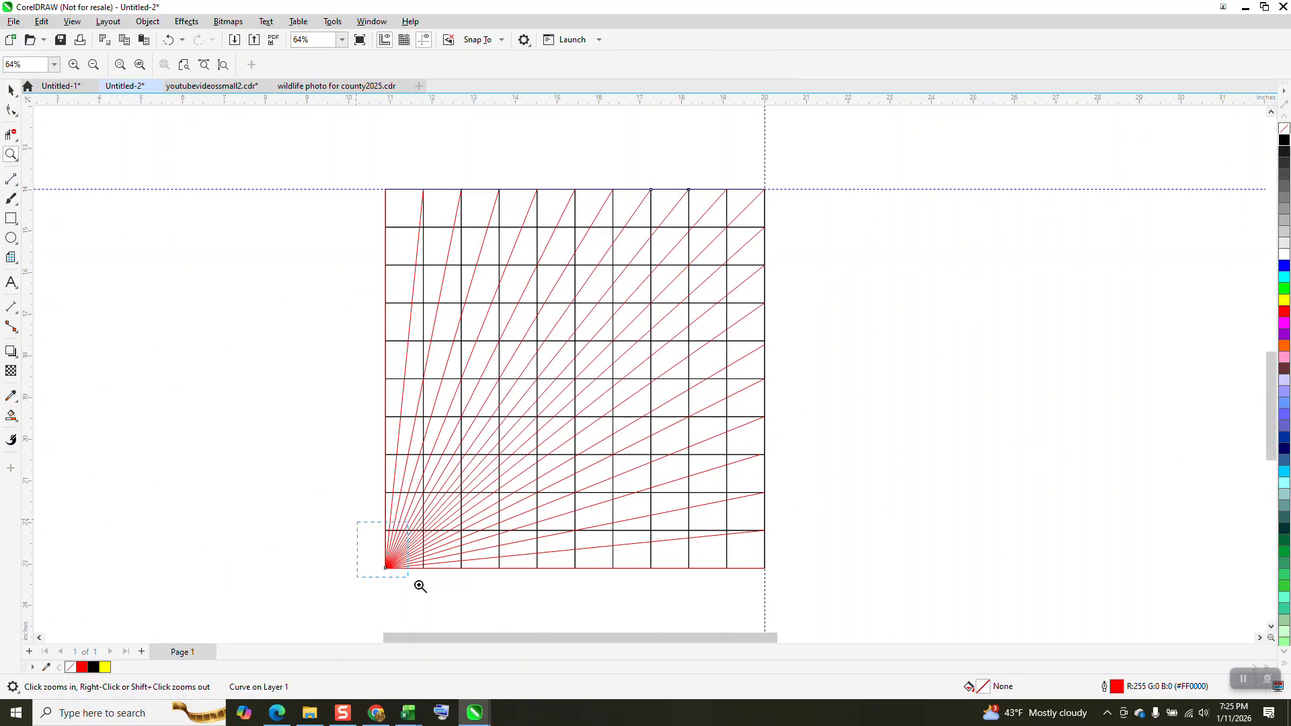
{"action": "left_click_drag", "start_coordinate": [420, 587], "coordinate": [421, 586]}
{"action": "scroll", "coordinate": [410, 426], "scroll_direction": "down", "scroll_amount": 8}
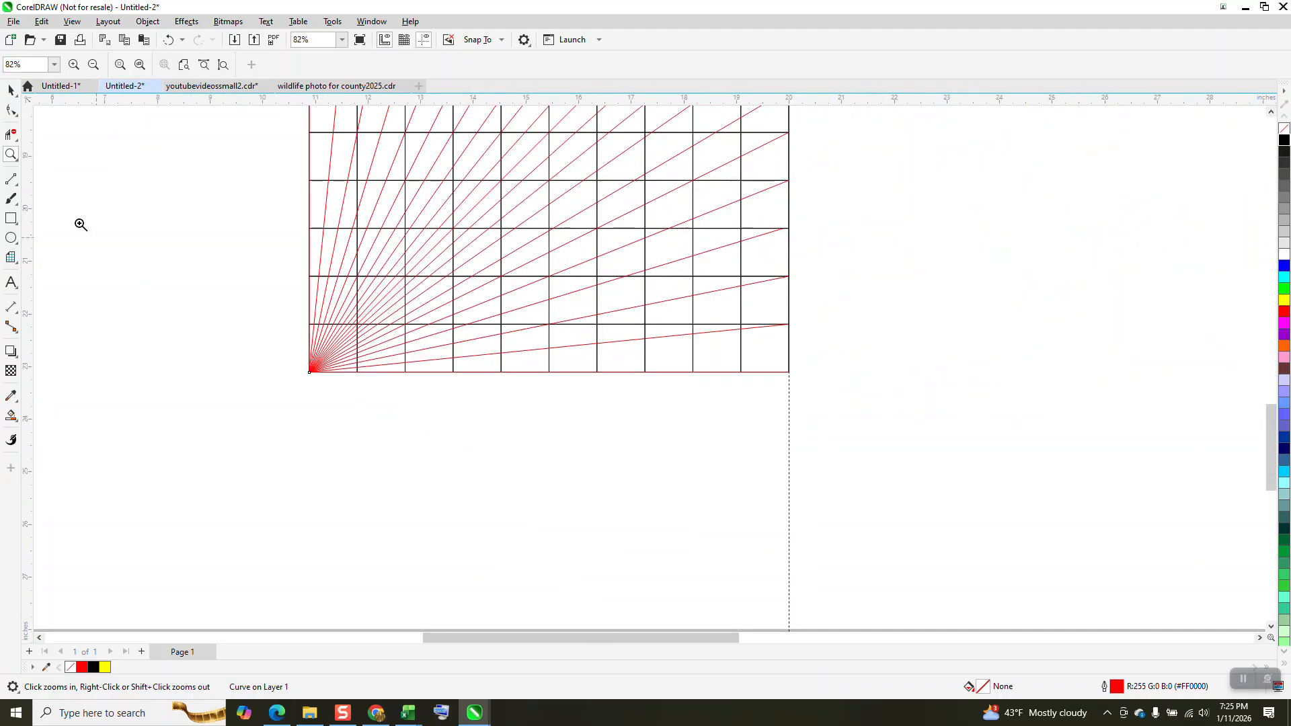
{"action": "left_click", "coordinate": [9, 91]}
{"action": "scroll", "coordinate": [364, 604], "scroll_direction": "down", "scroll_amount": 3}
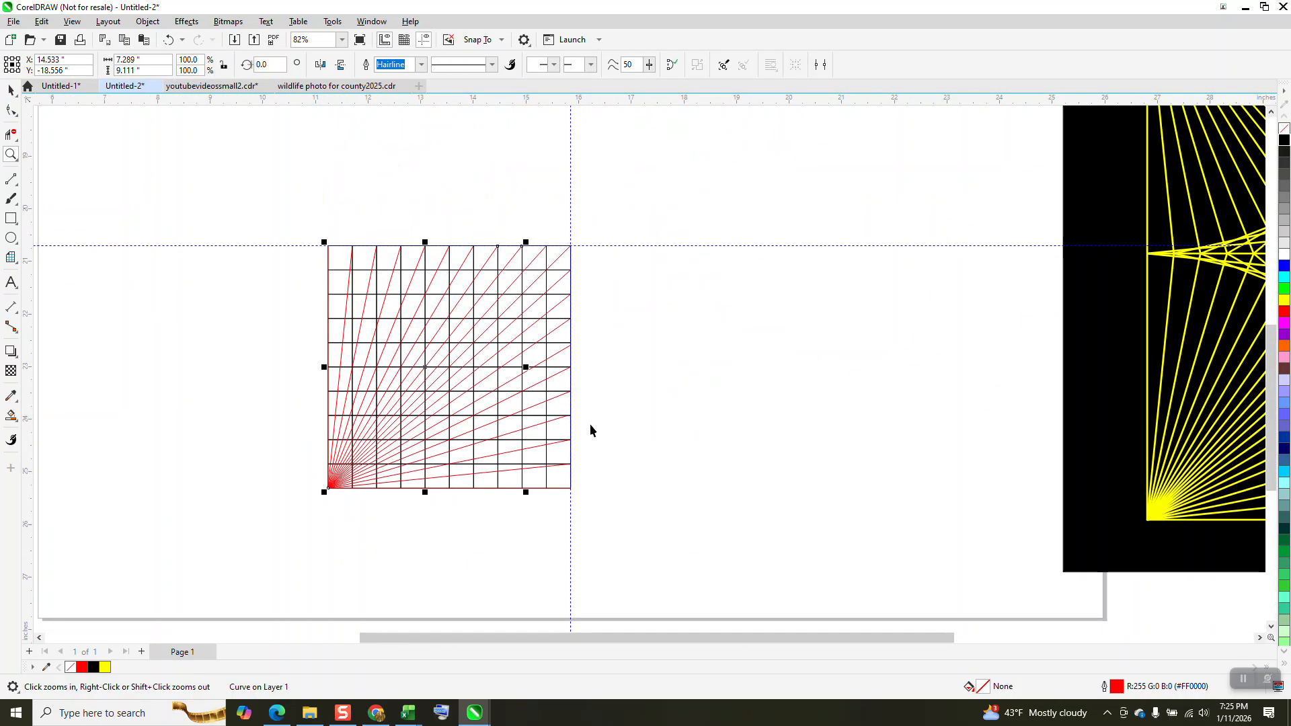
{"action": "left_click", "coordinate": [570, 408]}
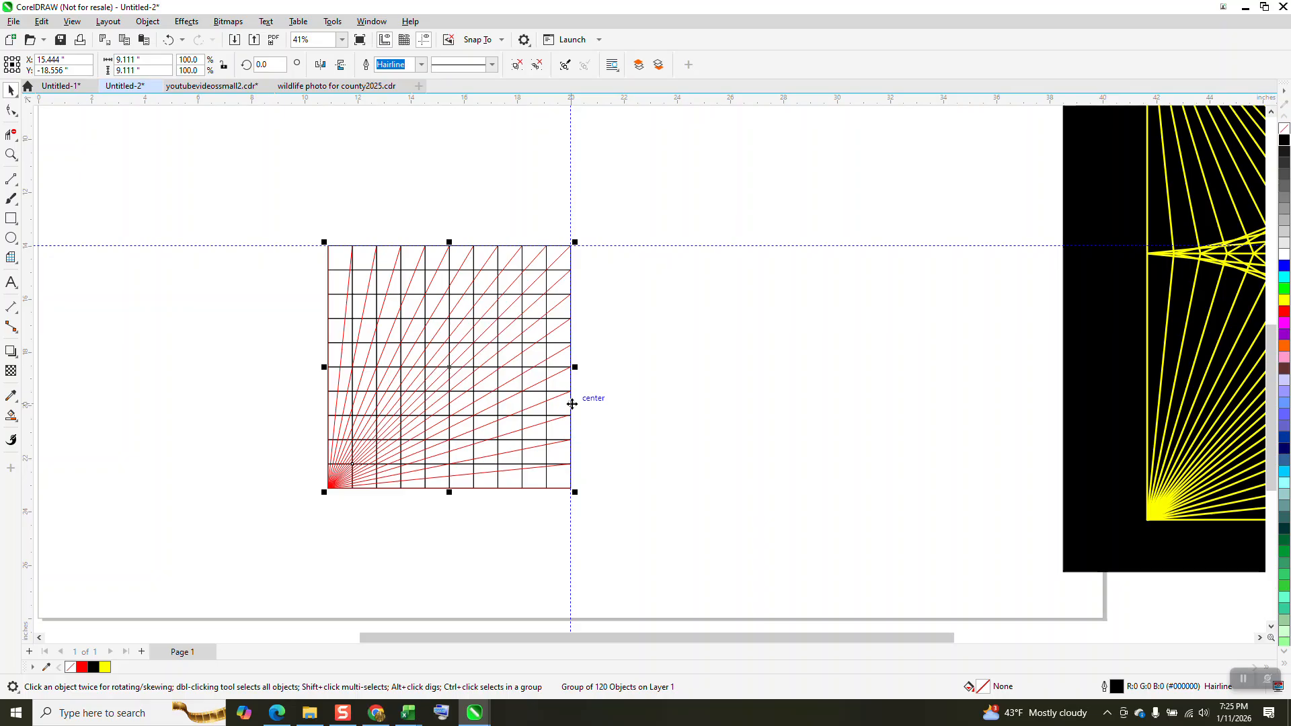
{"action": "key", "text": "Right"}
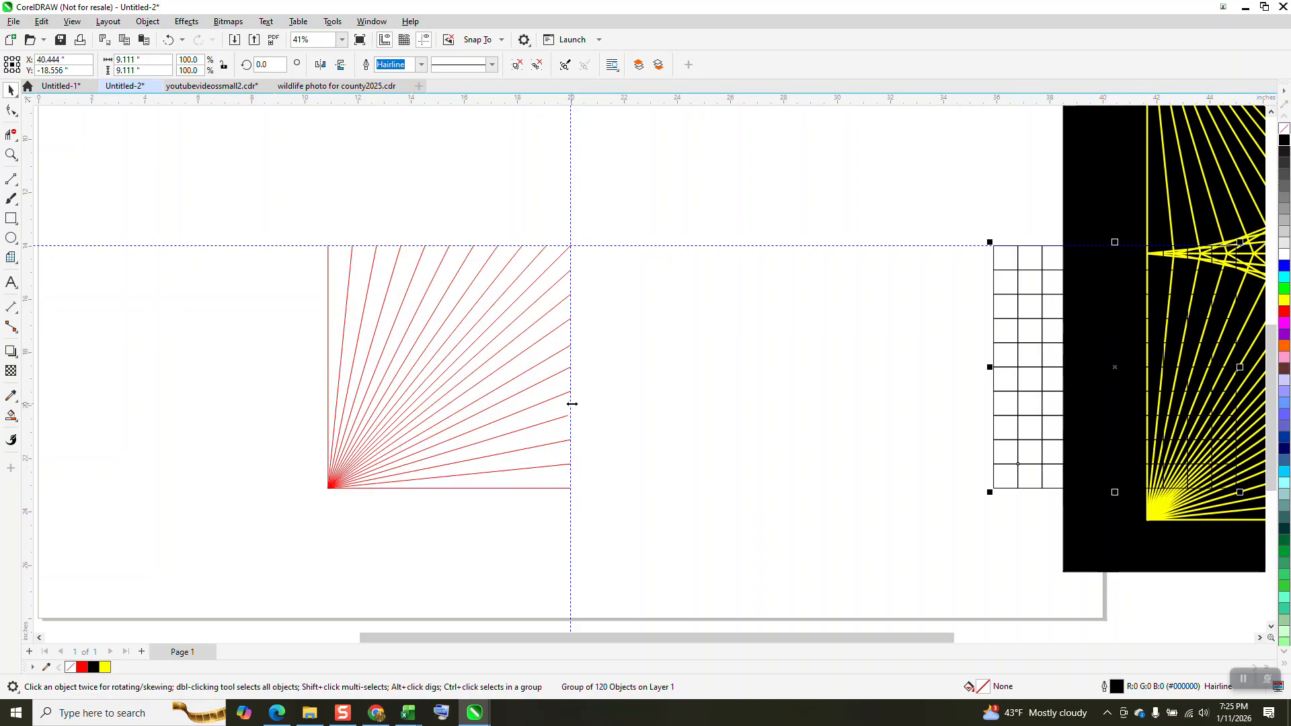
{"action": "key", "text": "ctrl+z"}
Draw a red hairline with the 2-Point Line tool along the quarter grid's full right edge, from lower to upper corner
{"action": "scroll", "coordinate": [516, 435], "scroll_direction": "down", "scroll_amount": 2}
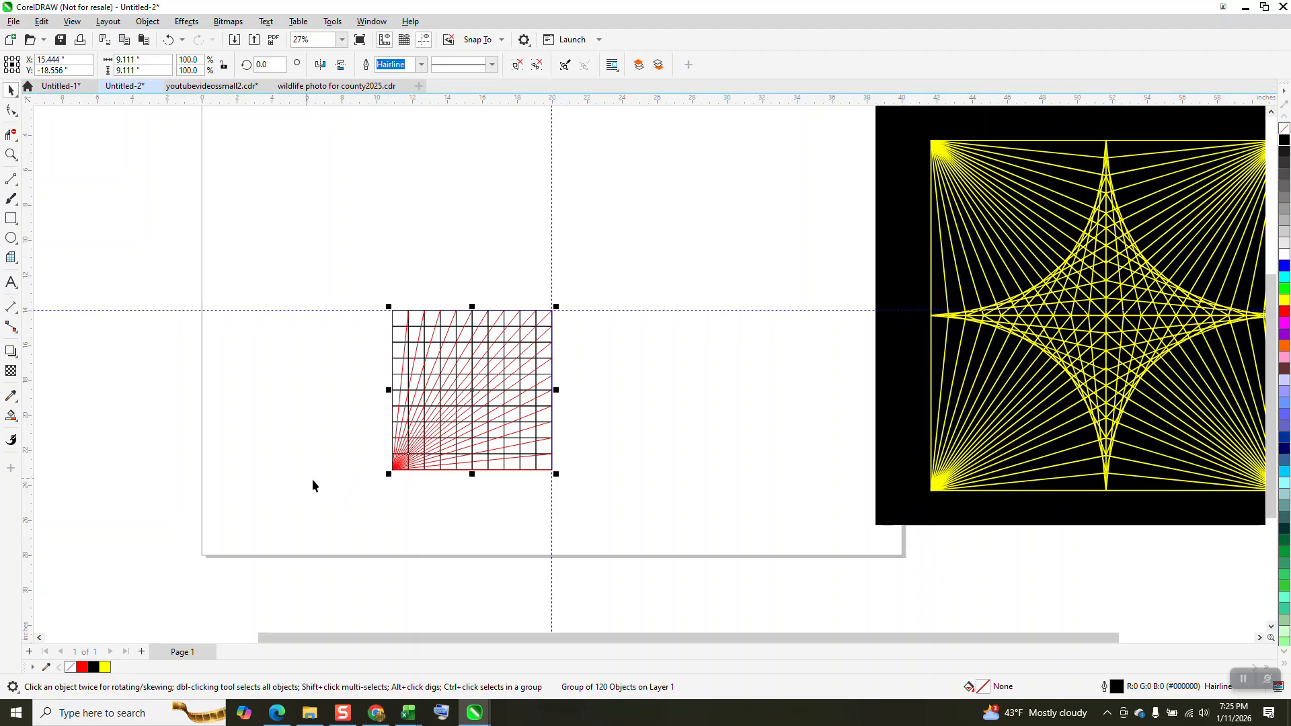
{"action": "left_click", "coordinate": [11, 155]}
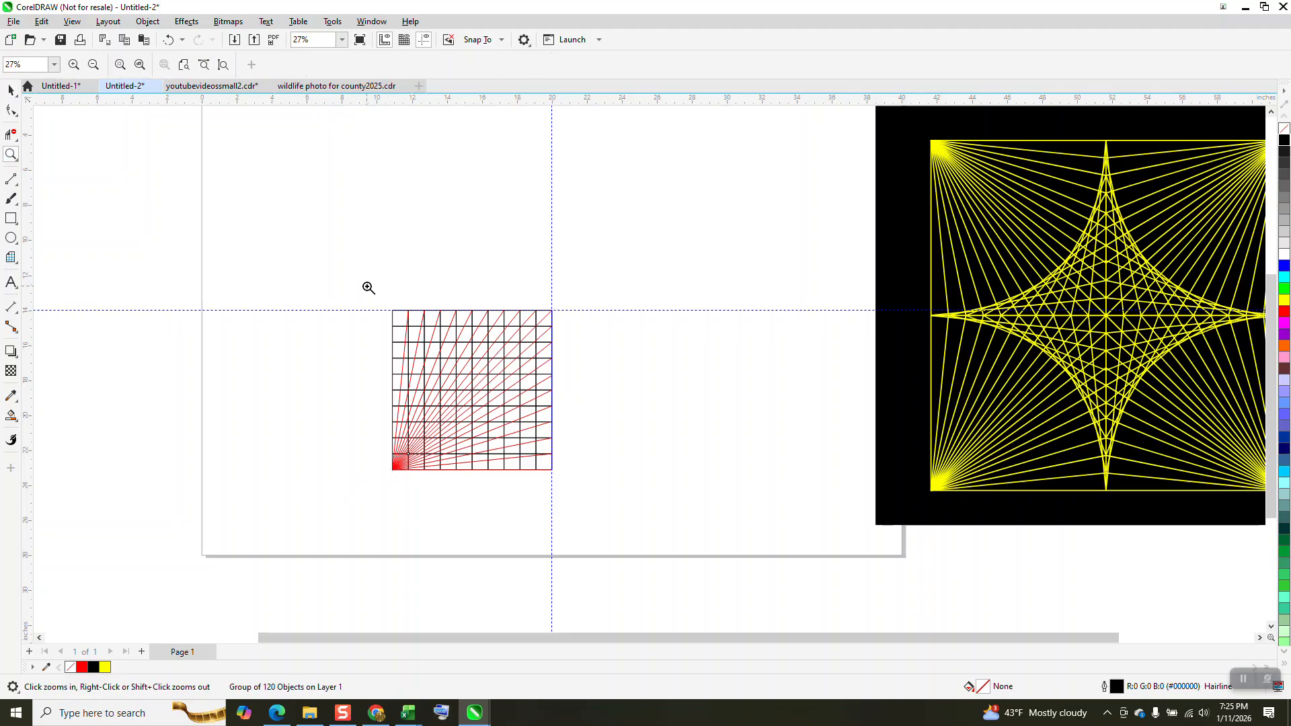
{"action": "left_click_drag", "start_coordinate": [505, 456], "coordinate": [505, 456]}
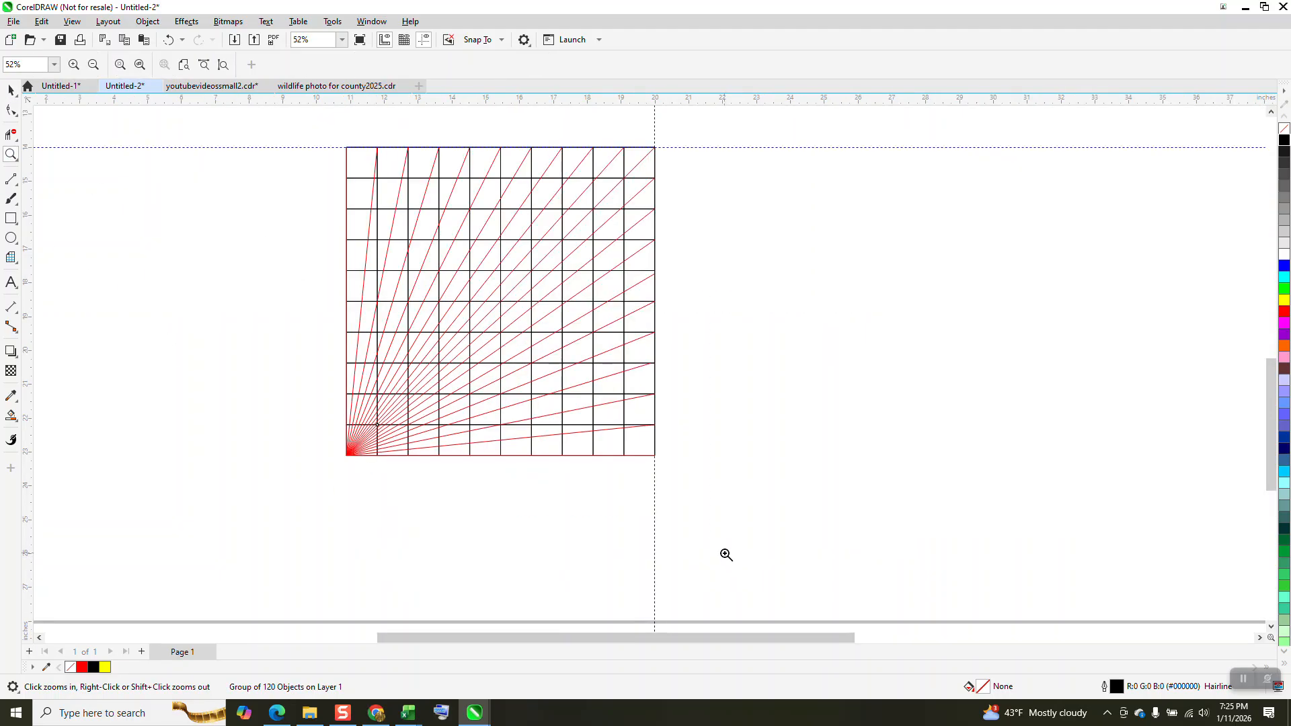
{"action": "scroll", "coordinate": [616, 618], "scroll_direction": "down", "scroll_amount": 1}
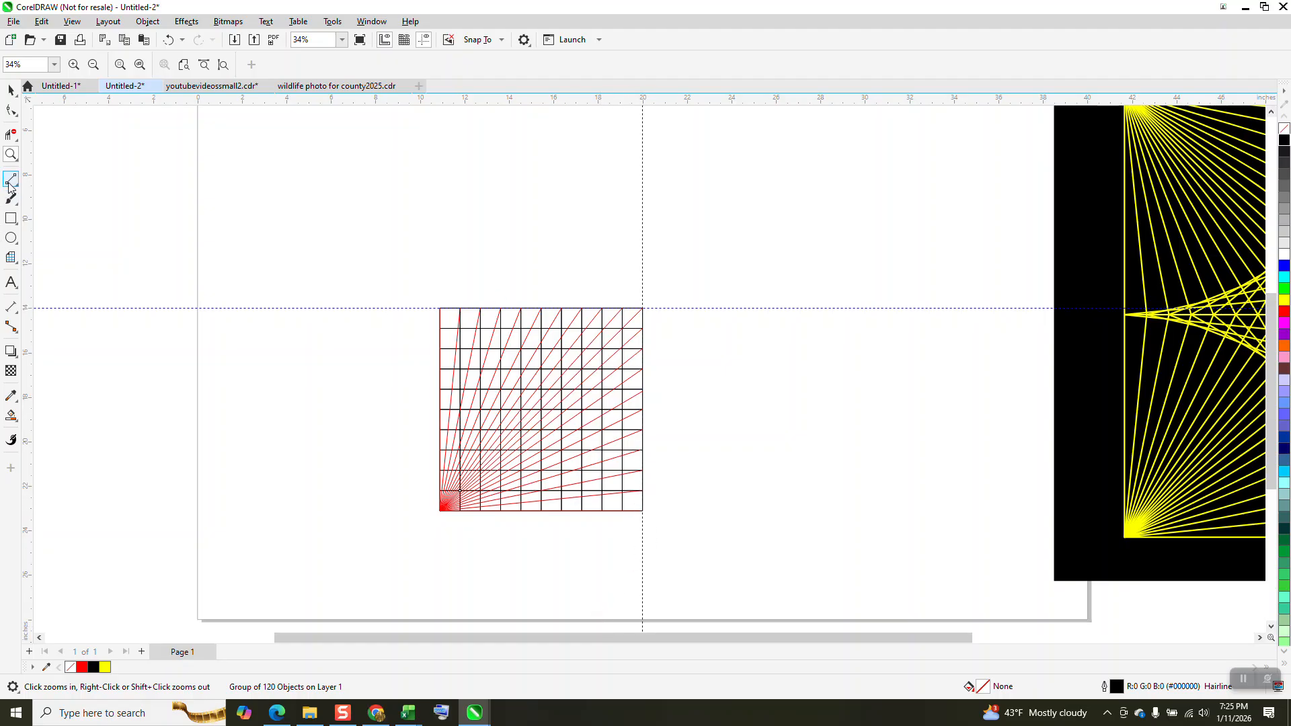
{"action": "left_click_drag", "start_coordinate": [343, 277], "coordinate": [815, 657]}
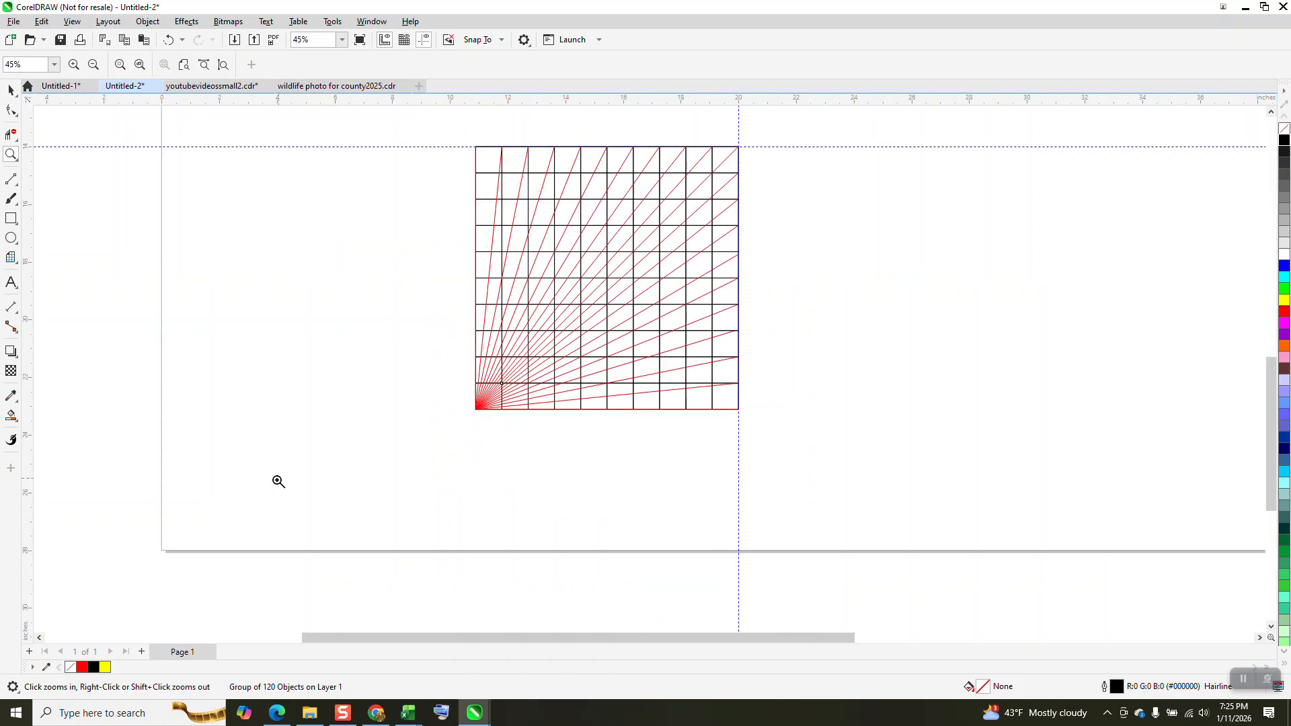
{"action": "left_click", "coordinate": [12, 179]}
{"action": "left_click_drag", "start_coordinate": [738, 410], "coordinate": [739, 146]}
{"action": "left_click_drag", "start_coordinate": [739, 148], "coordinate": [738, 147]}
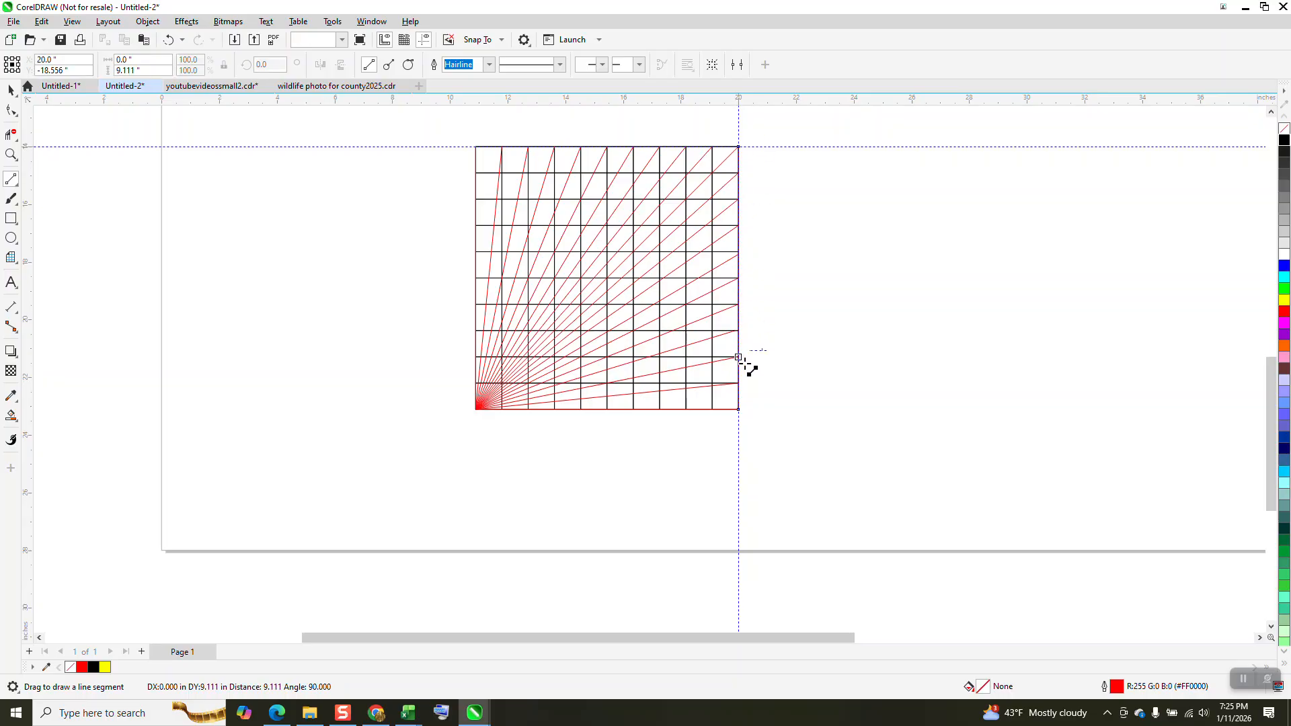
Draw red hairlines from the first five divisions up the right edge to the matching first five divisions leftward along the top edge
{"action": "left_click_drag", "start_coordinate": [739, 384], "coordinate": [713, 149]}
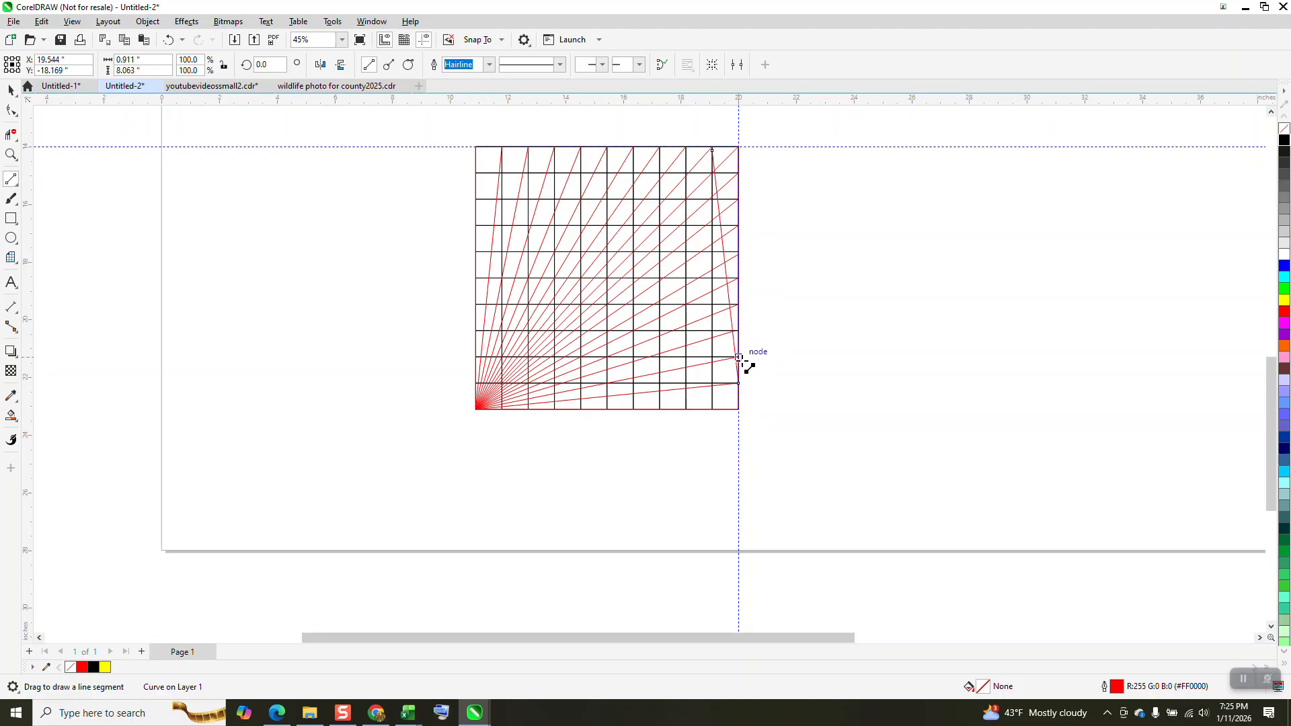
{"action": "left_click_drag", "start_coordinate": [739, 358], "coordinate": [686, 146]}
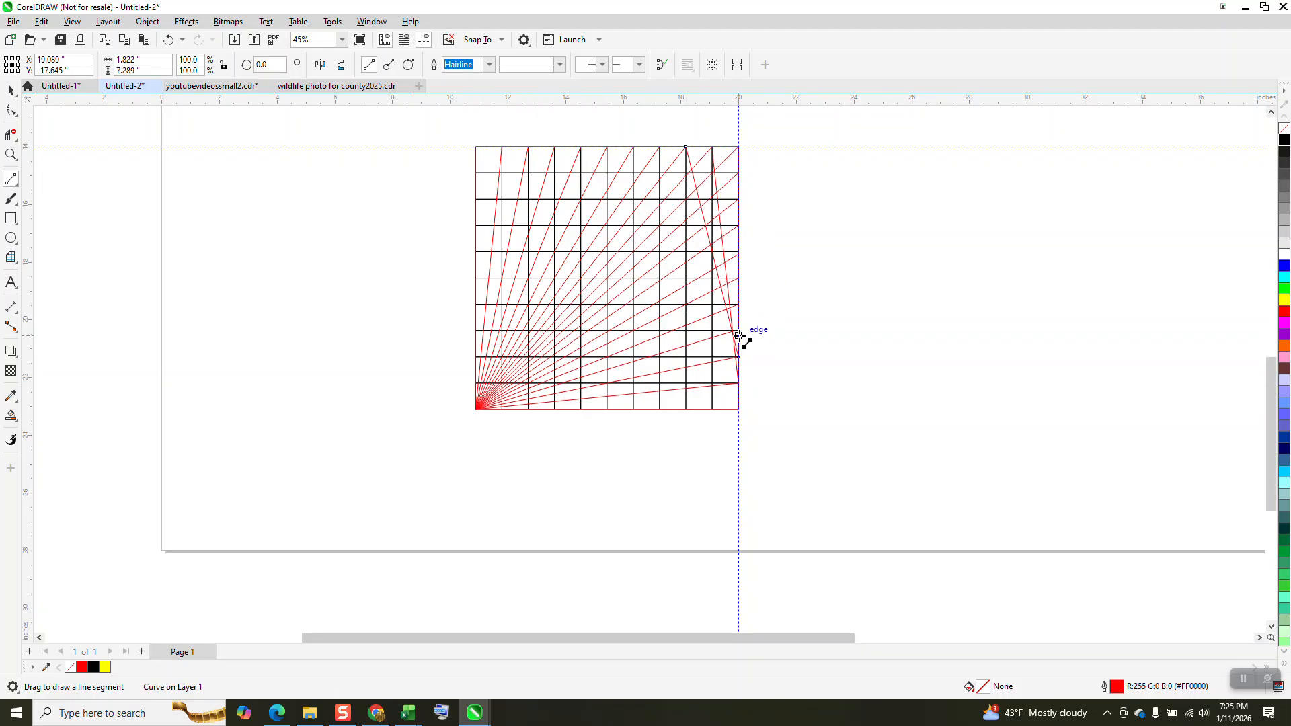
{"action": "left_click_drag", "start_coordinate": [739, 330], "coordinate": [659, 150]}
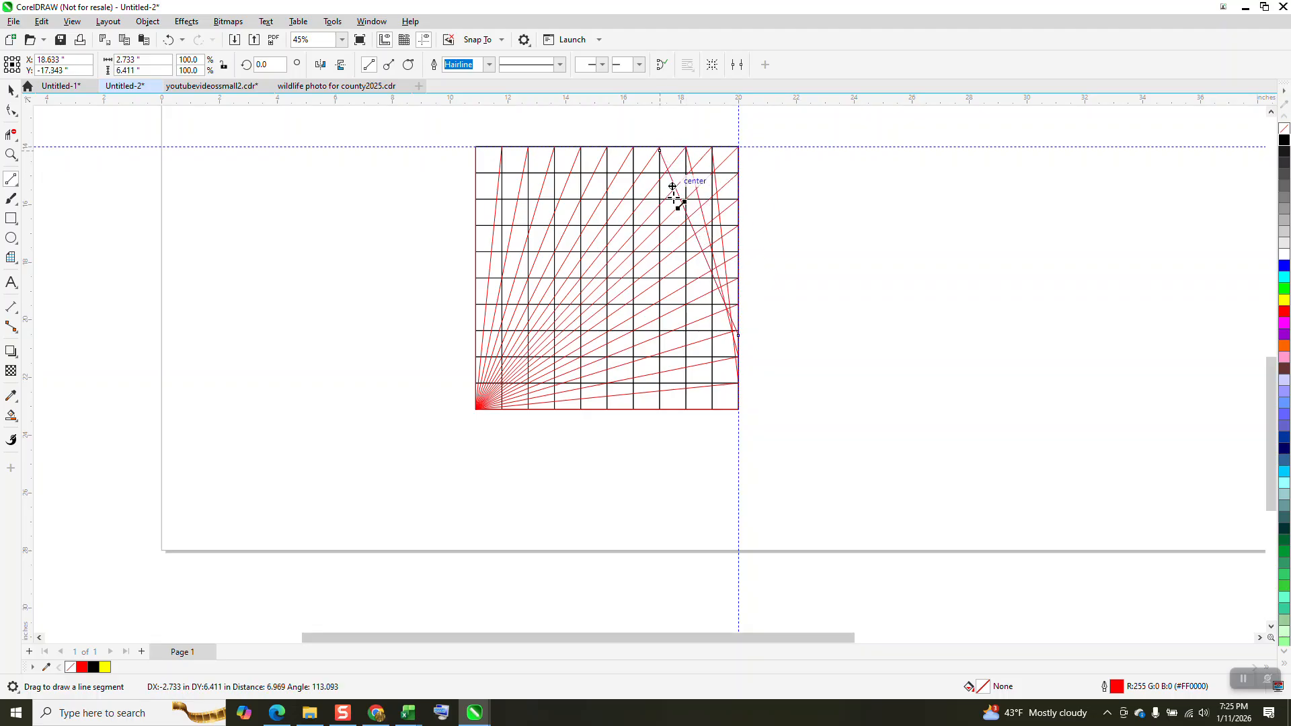
{"action": "left_click_drag", "start_coordinate": [740, 307], "coordinate": [634, 148]}
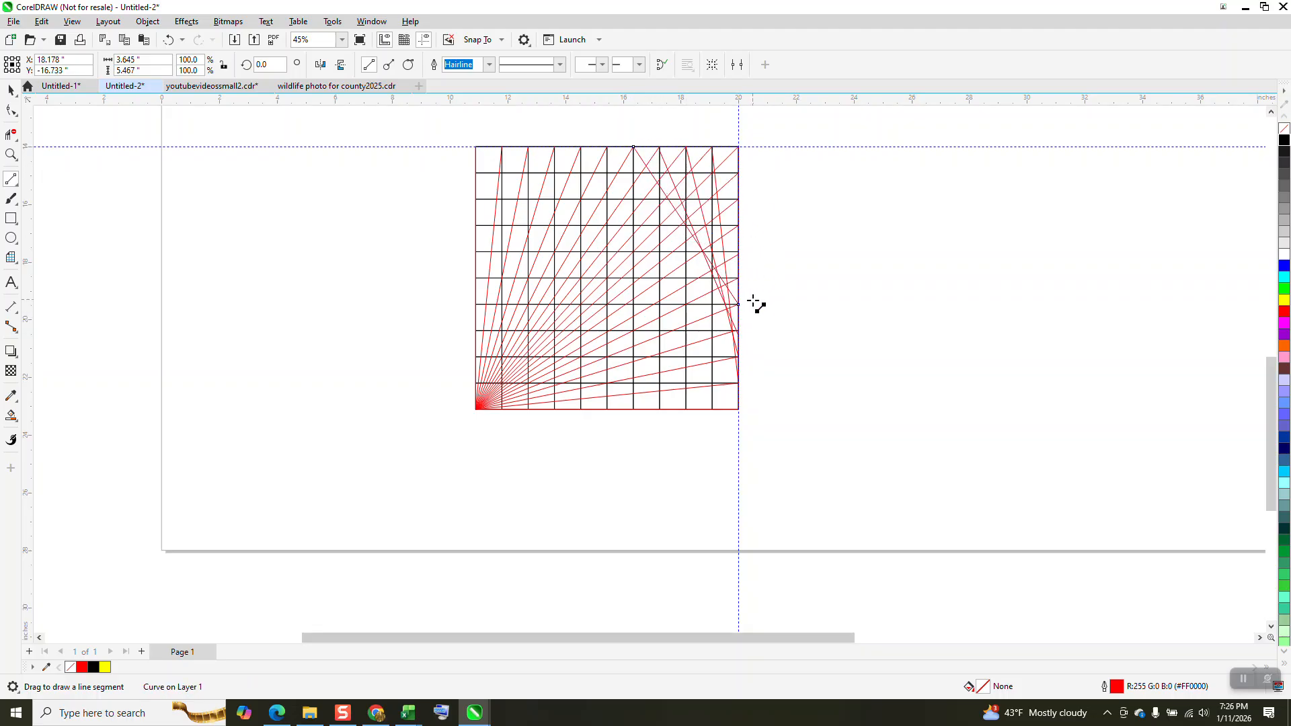
{"action": "left_click_drag", "start_coordinate": [739, 278], "coordinate": [608, 148]}
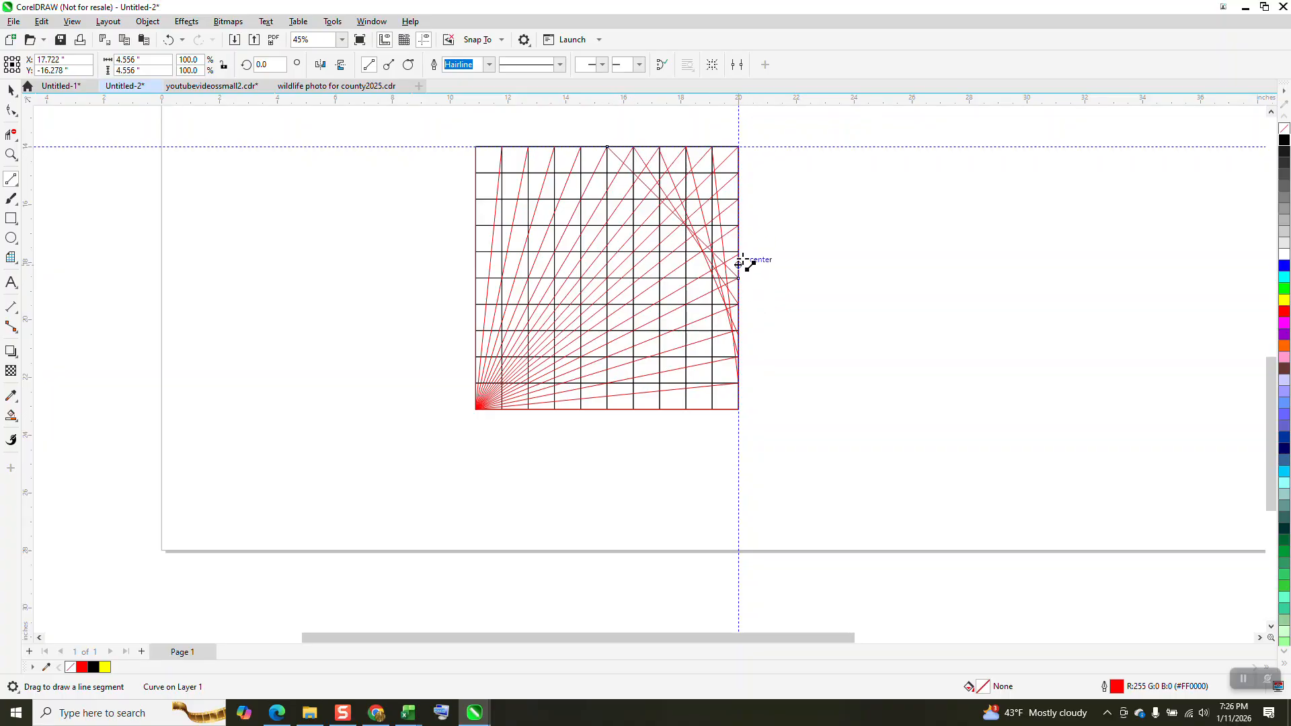
Draw red hairlines from the right edge's remaining four divisions to the matching top-edge divisions, plus one along the full top edge
{"action": "left_click_drag", "start_coordinate": [738, 255], "coordinate": [582, 147]}
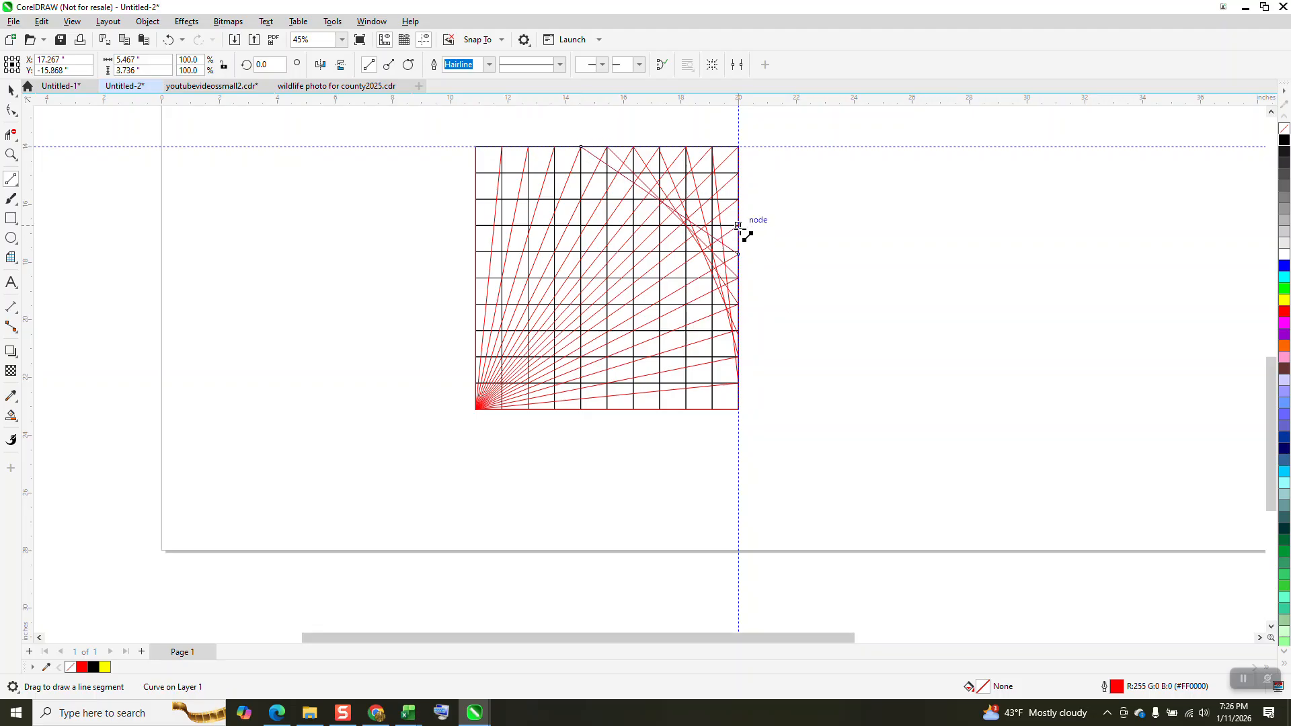
{"action": "left_click_drag", "start_coordinate": [738, 226], "coordinate": [554, 147]}
{"action": "left_click_drag", "start_coordinate": [738, 200], "coordinate": [528, 147]}
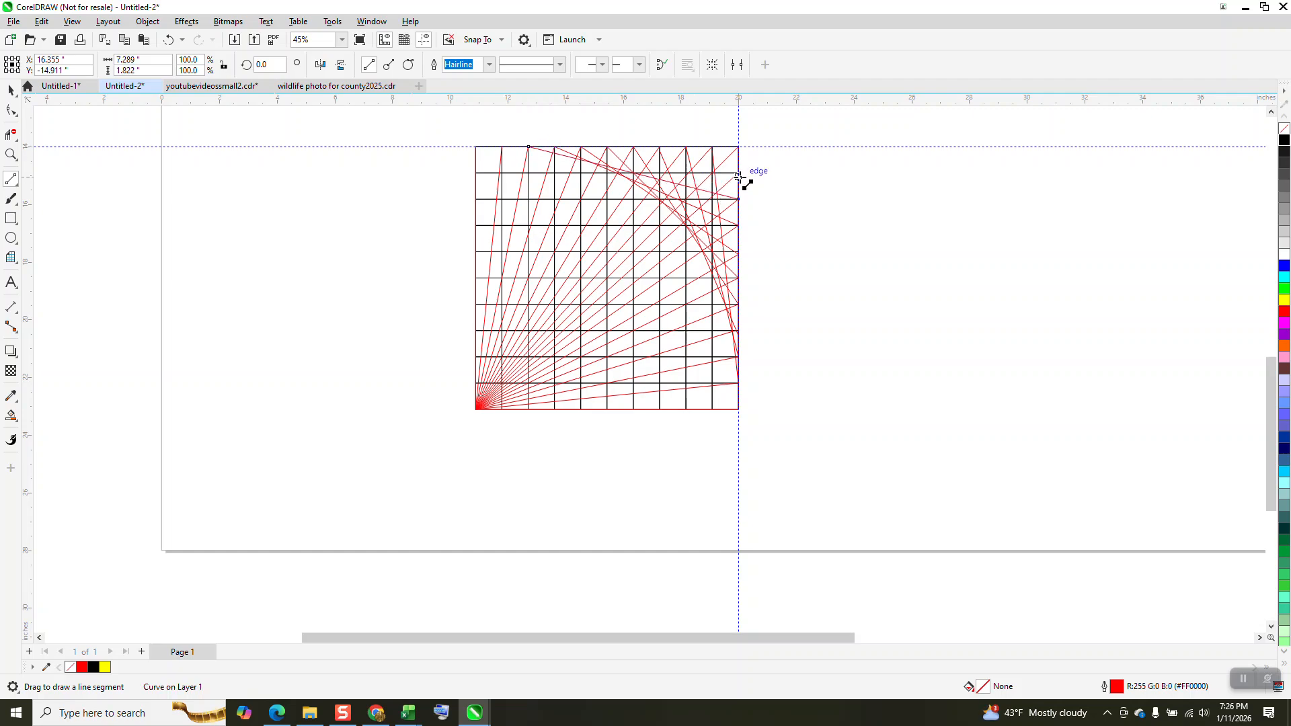
{"action": "left_click_drag", "start_coordinate": [738, 176], "coordinate": [502, 147]}
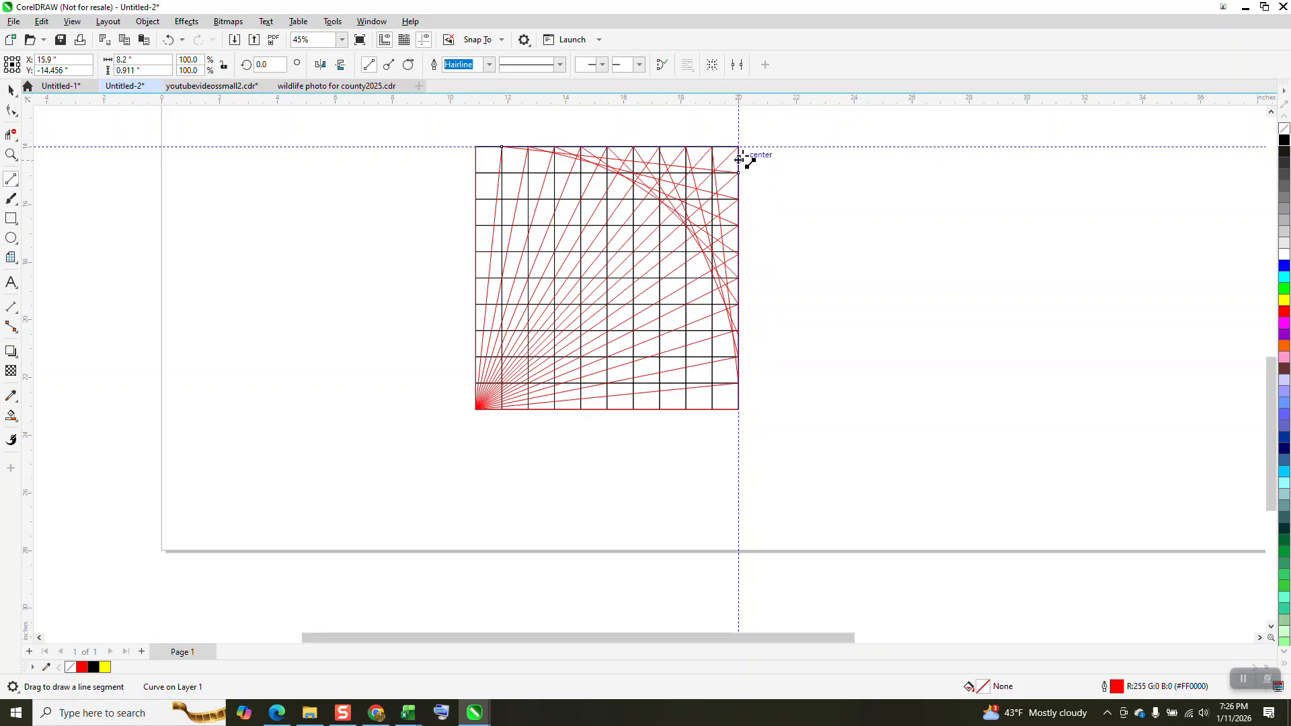
{"action": "left_click_drag", "start_coordinate": [738, 147], "coordinate": [475, 147]}
Move the black grid group 25 inches right, away from the red line pattern
{"action": "left_click", "coordinate": [11, 90]}
{"action": "left_click", "coordinate": [216, 404]}
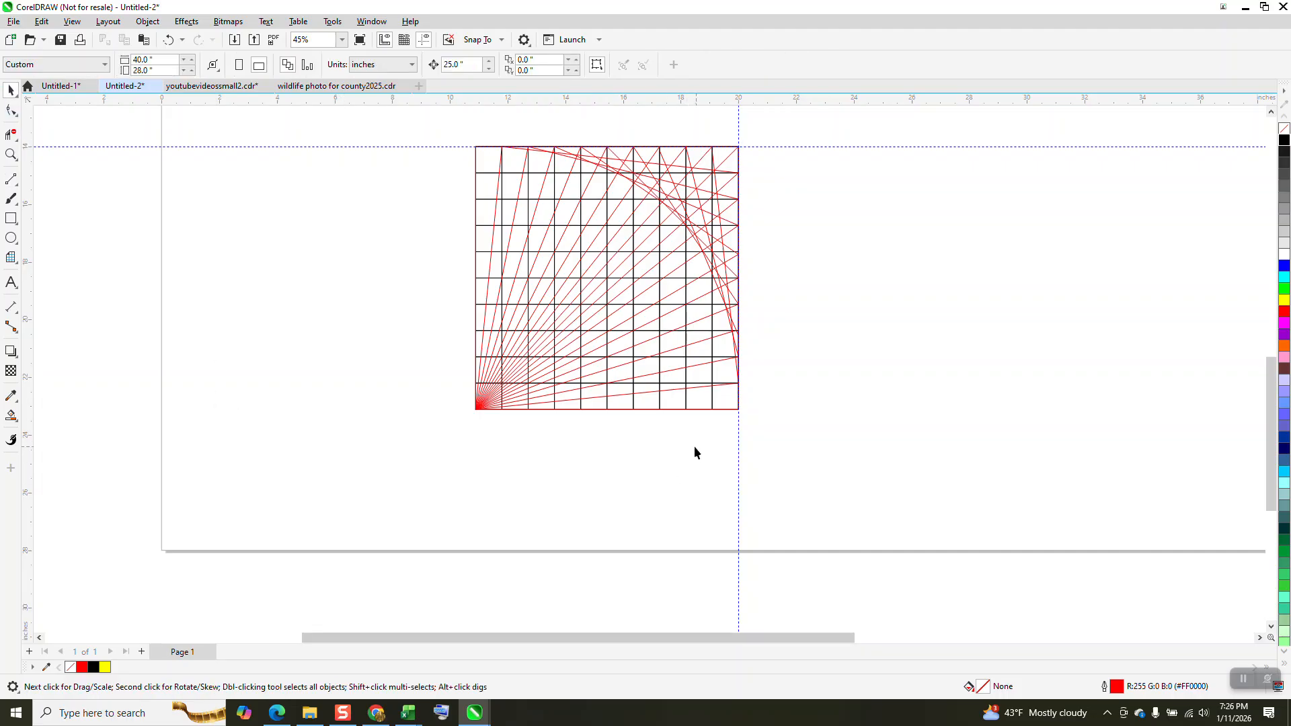
{"action": "left_click", "coordinate": [711, 405]}
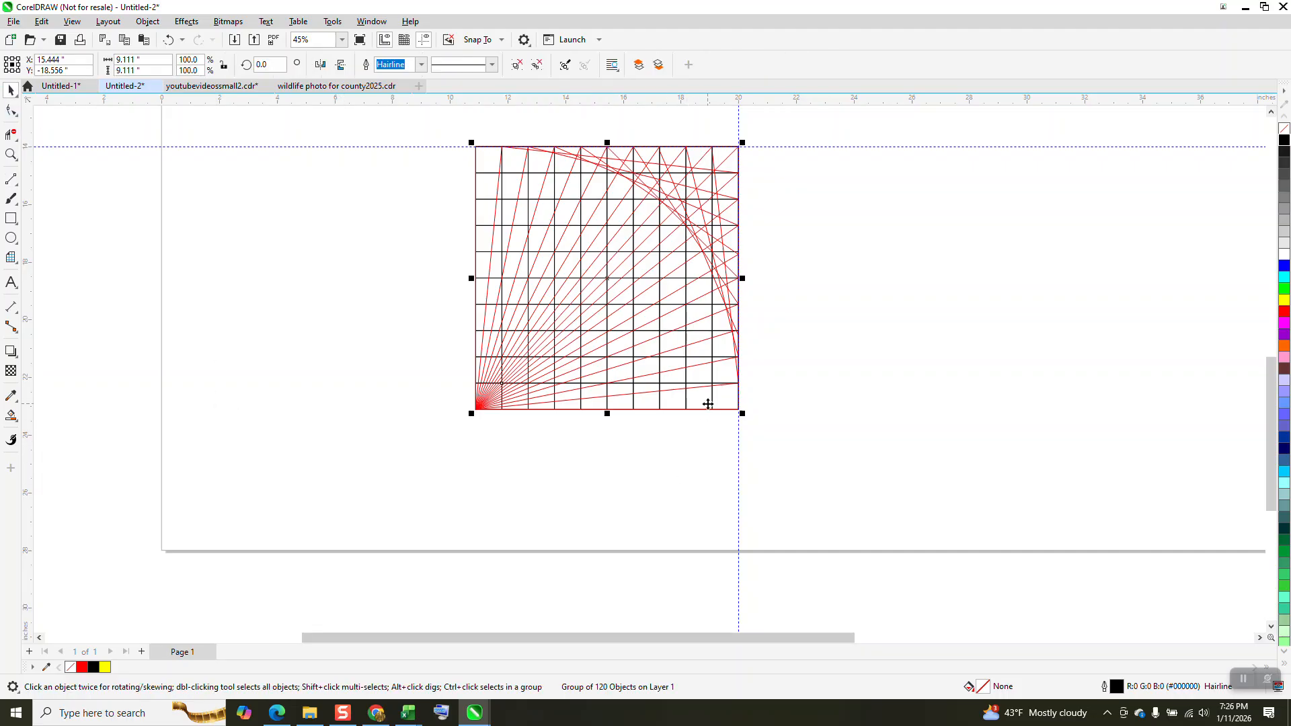
{"action": "key", "text": "Right"}
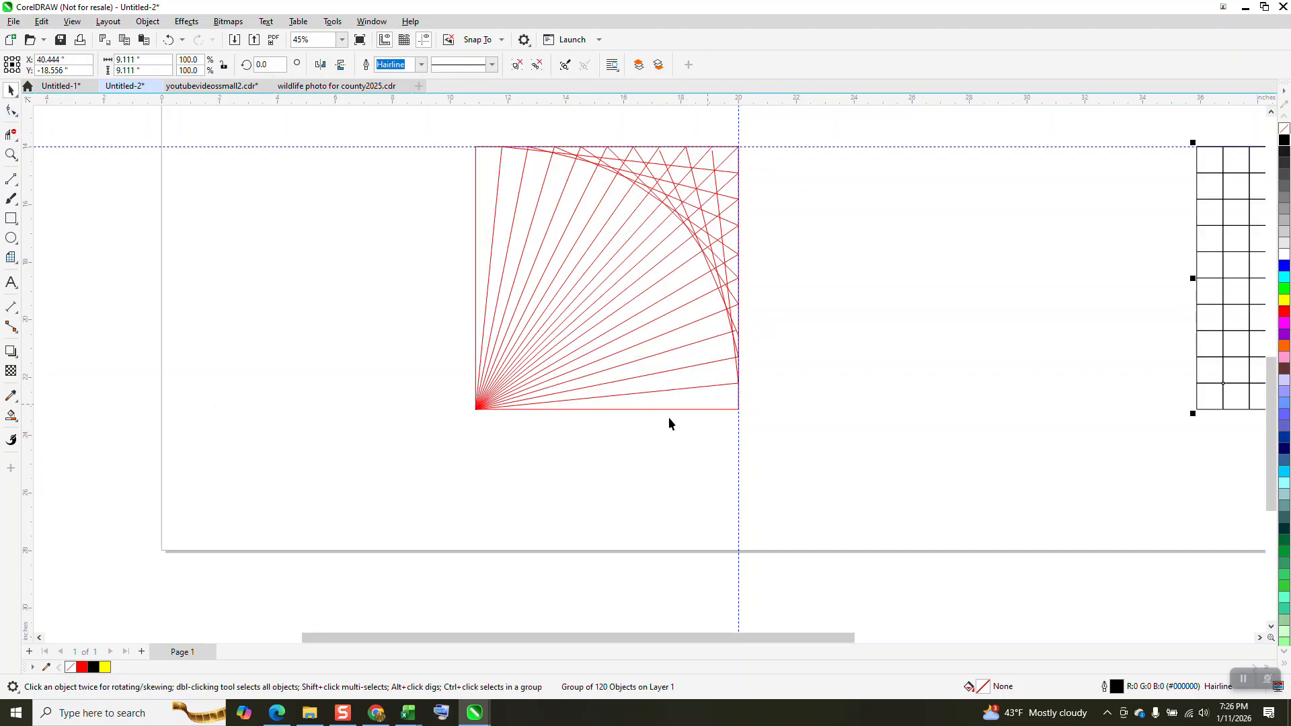
Group all the red lines of the quarter pattern and set the group's outline color to black
{"action": "scroll", "coordinate": [461, 389], "scroll_direction": "down", "scroll_amount": 3}
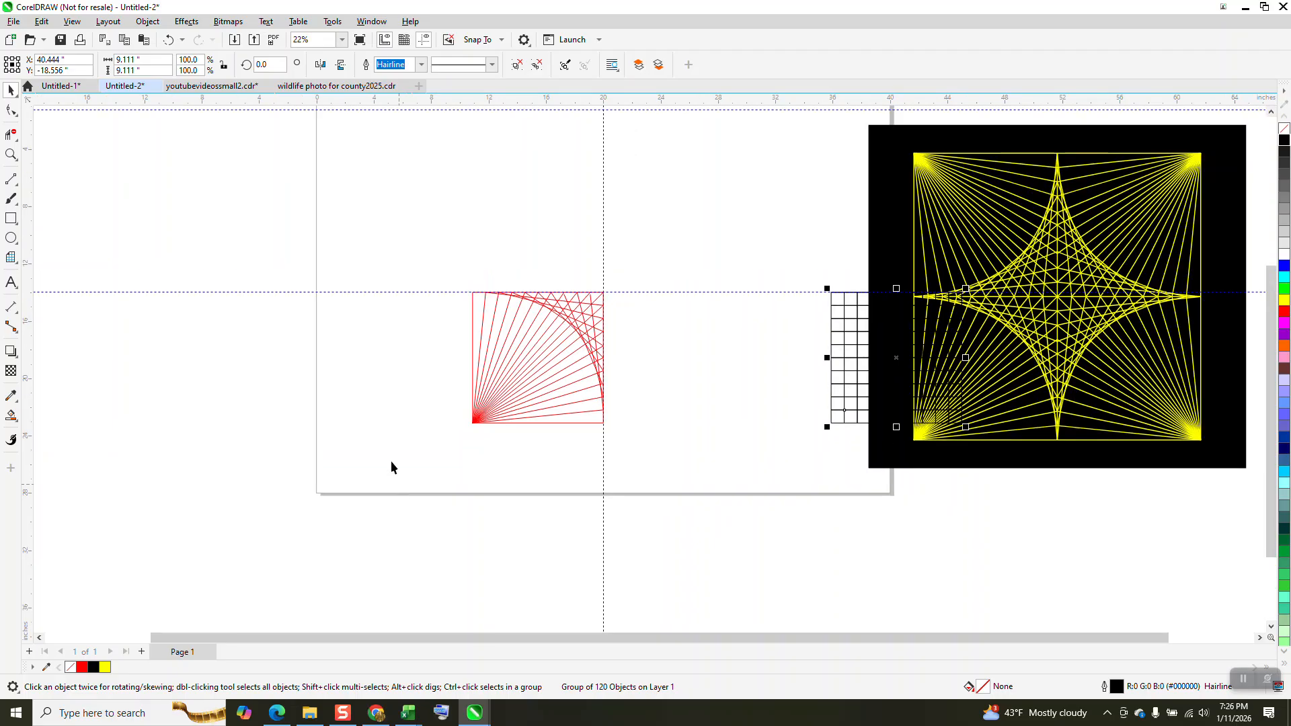
{"action": "left_click", "coordinate": [389, 269]}
{"action": "left_click_drag", "start_coordinate": [733, 564], "coordinate": [716, 477]}
{"action": "key", "text": "ctrl+g"}
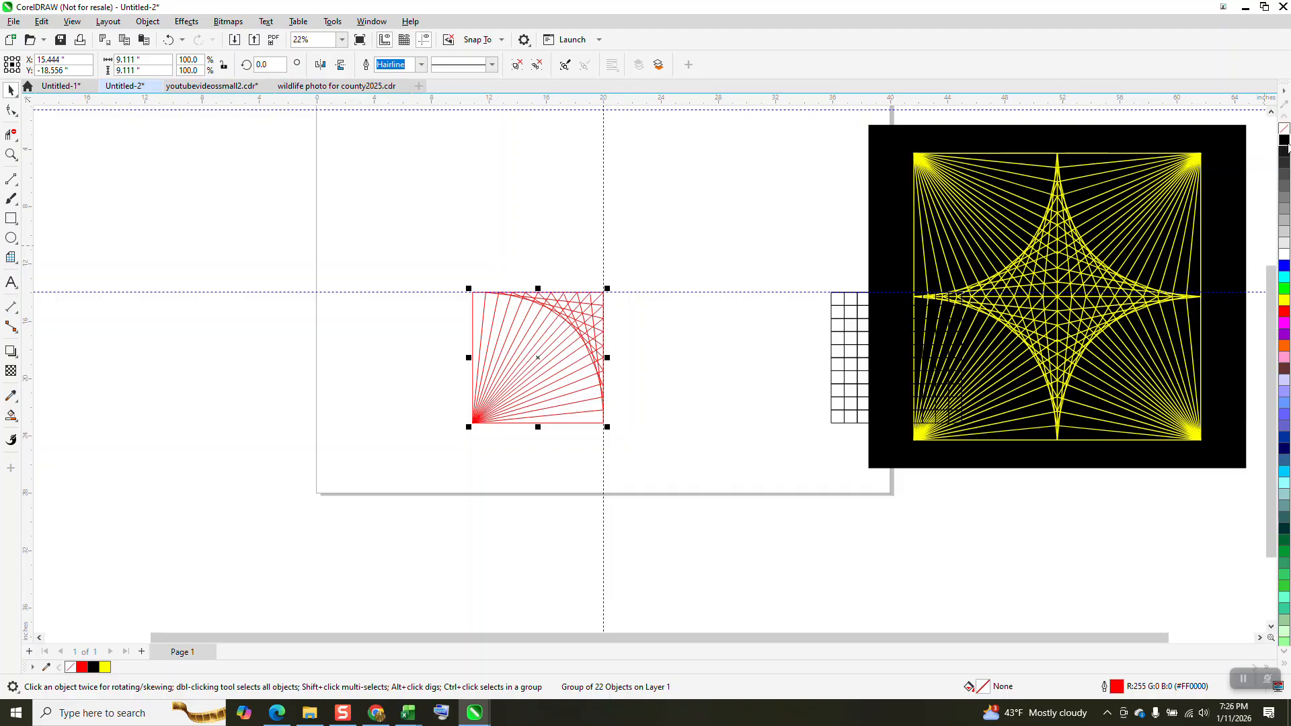
{"action": "right_click", "coordinate": [1285, 140]}
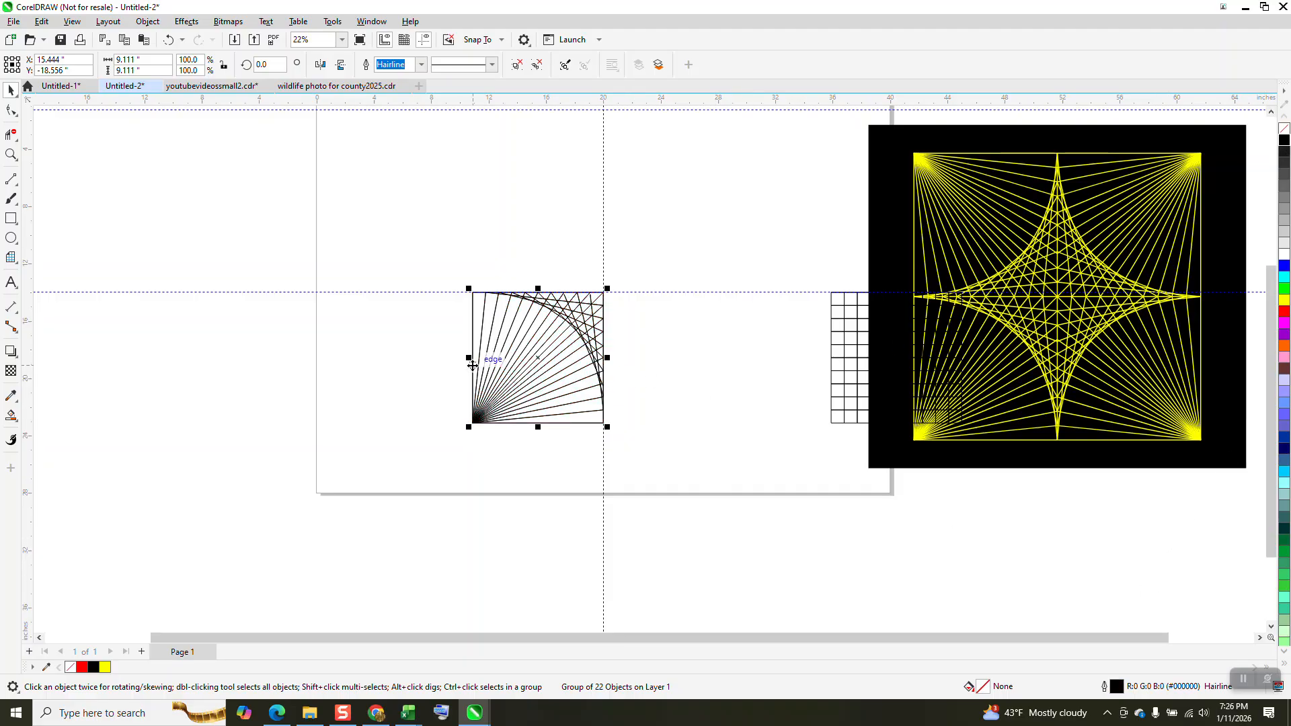
Mirror a copy of the quarter pattern to the right, and mirror a copy of both quarters upward to complete the star
{"action": "left_click_drag", "start_coordinate": [470, 359], "coordinate": [632, 356]}
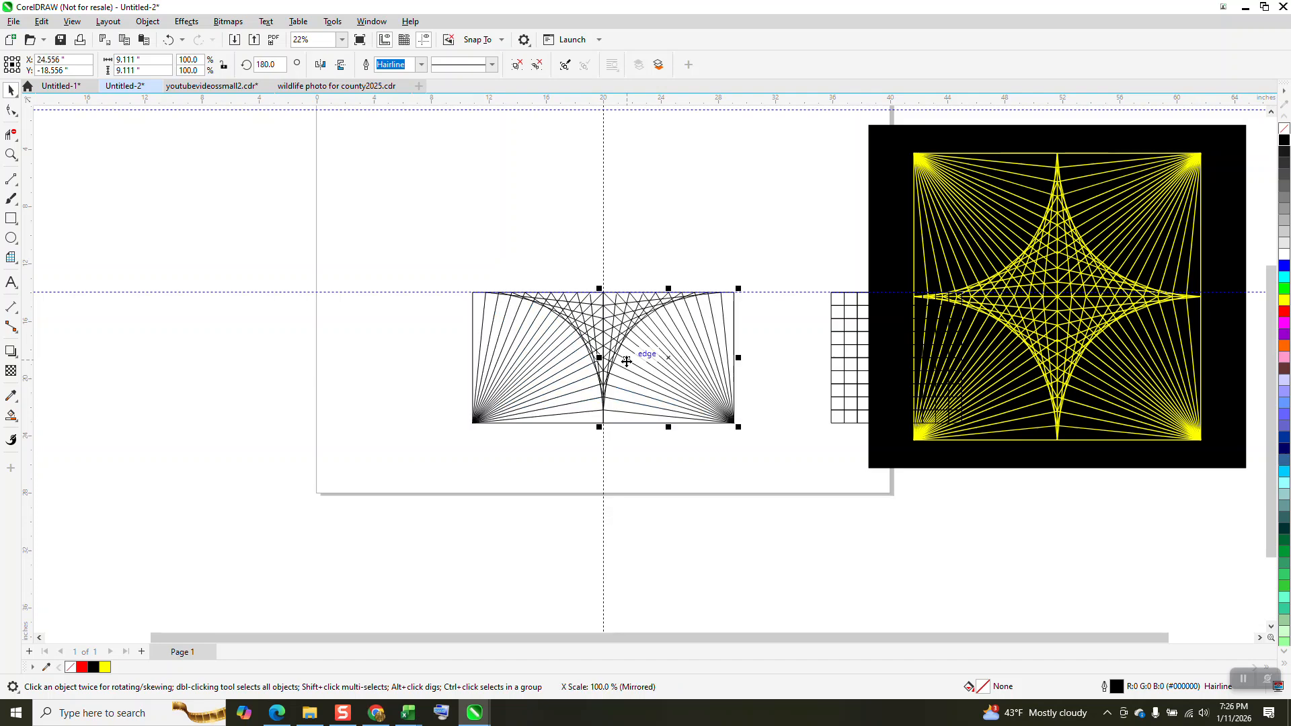
{"action": "left_click_drag", "start_coordinate": [825, 495], "coordinate": [824, 495]}
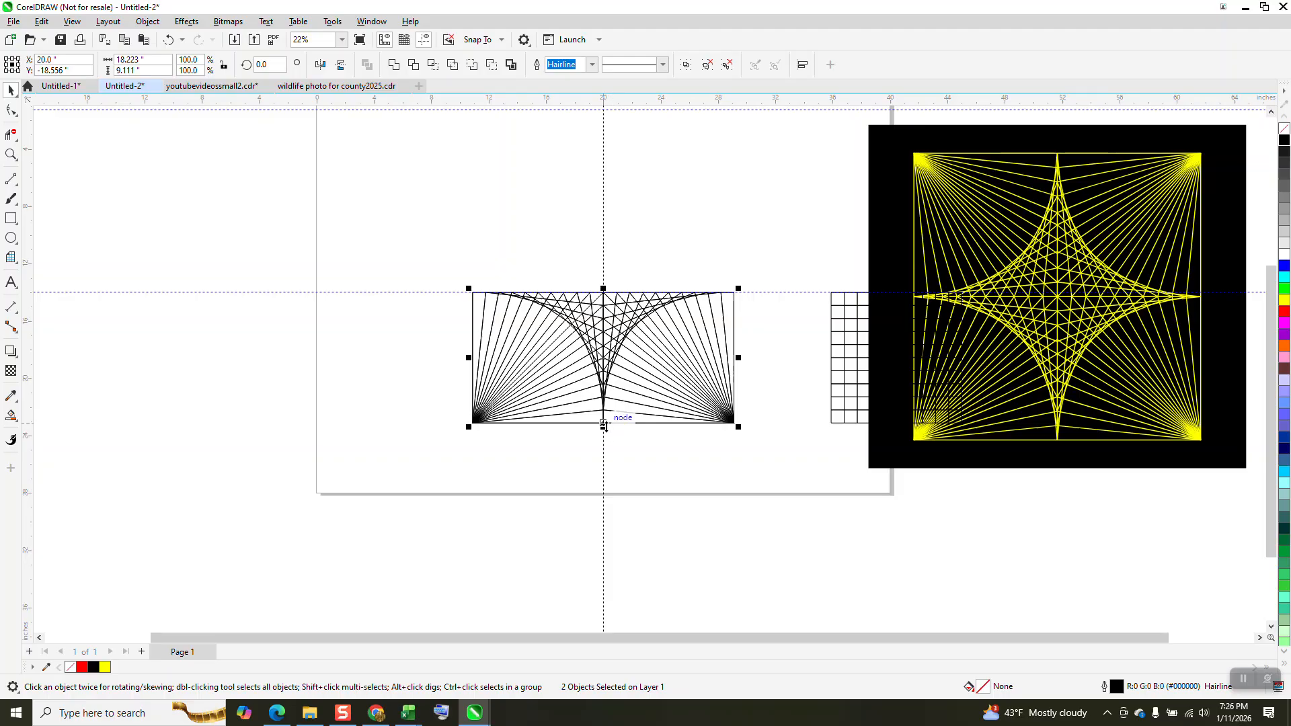
{"action": "left_click_drag", "start_coordinate": [603, 425], "coordinate": [608, 289]}
{"action": "scroll", "coordinate": [566, 451], "scroll_direction": "down", "scroll_amount": 1}
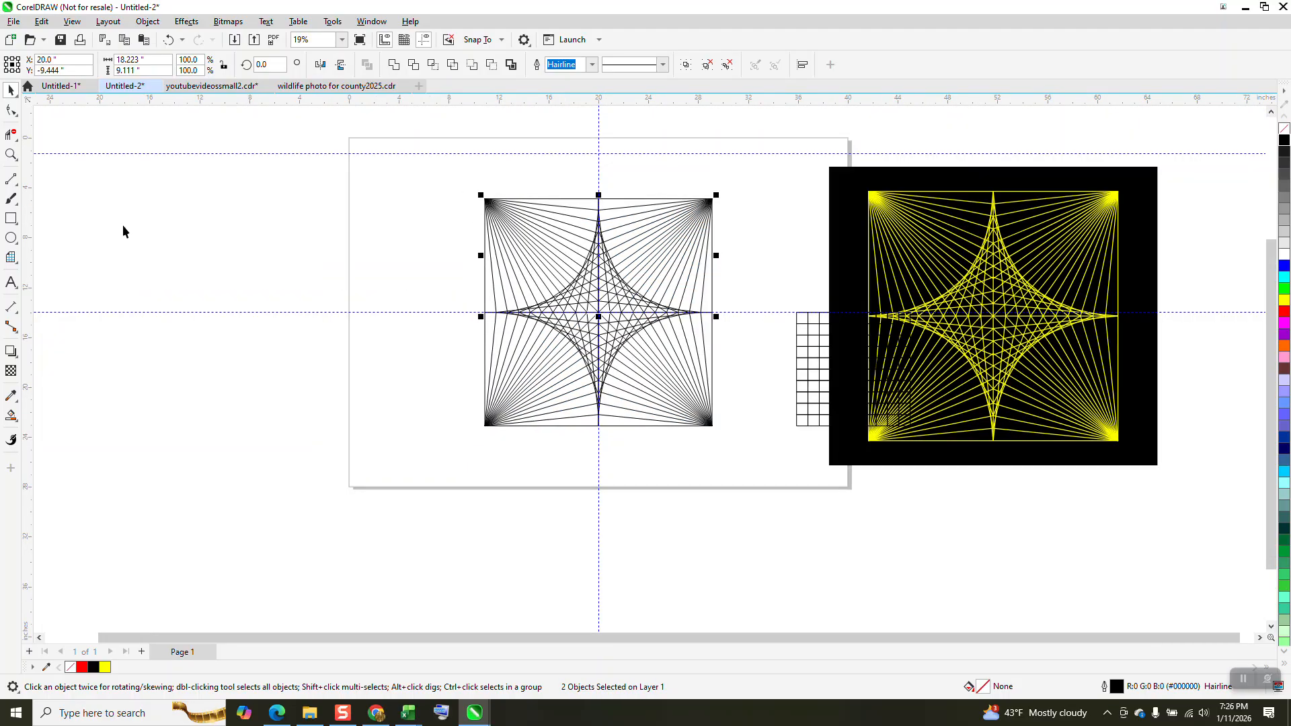
Give all four quarters of the star a 3.0 pt yellow outline and move the black background rectangle behind them
{"action": "left_click", "coordinate": [11, 155]}
{"action": "left_click_drag", "start_coordinate": [458, 177], "coordinate": [781, 486]}
{"action": "scroll", "coordinate": [556, 398], "scroll_direction": "down", "scroll_amount": 1}
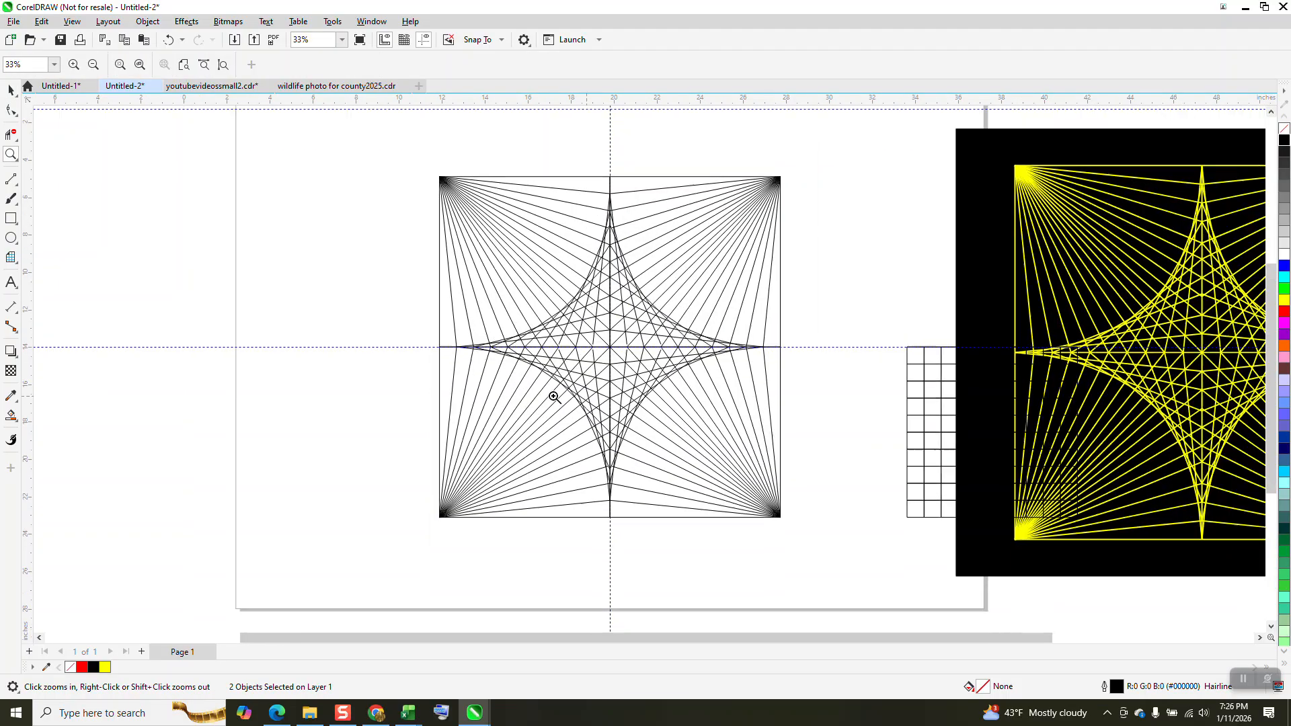
{"action": "left_click", "coordinate": [10, 91]}
{"action": "mouse_move", "coordinate": [396, 156]}
{"action": "left_mouse_down"}
{"action": "mouse_move", "coordinate": [713, 560]}
{"action": "mouse_move", "coordinate": [826, 587]}
{"action": "left_mouse_up"}
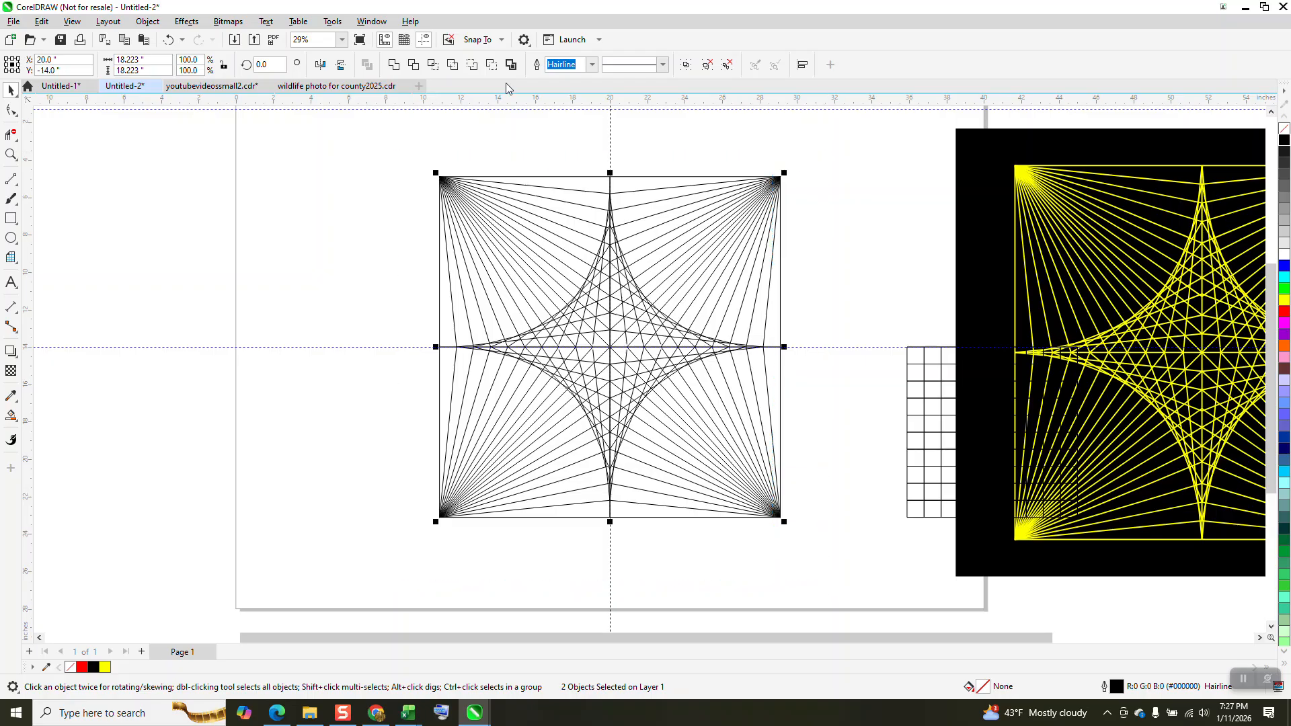
{"action": "left_click", "coordinate": [592, 64]}
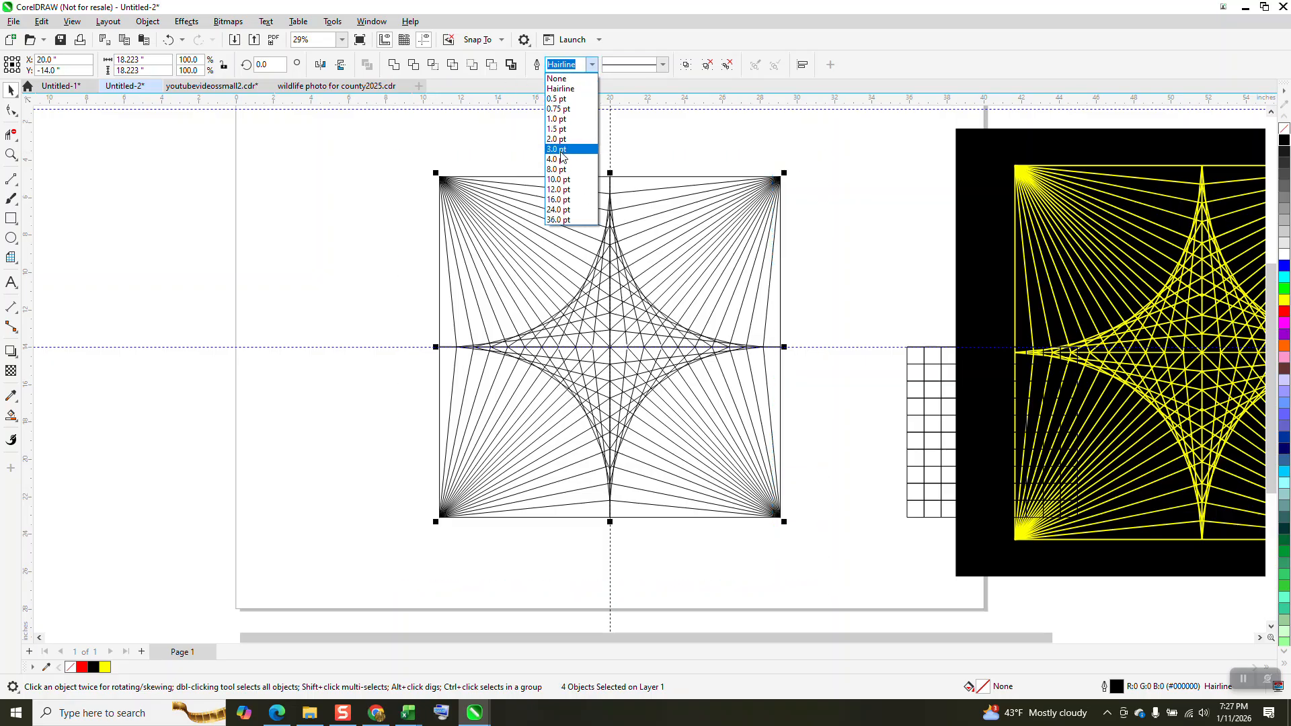
{"action": "left_click", "coordinate": [562, 152]}
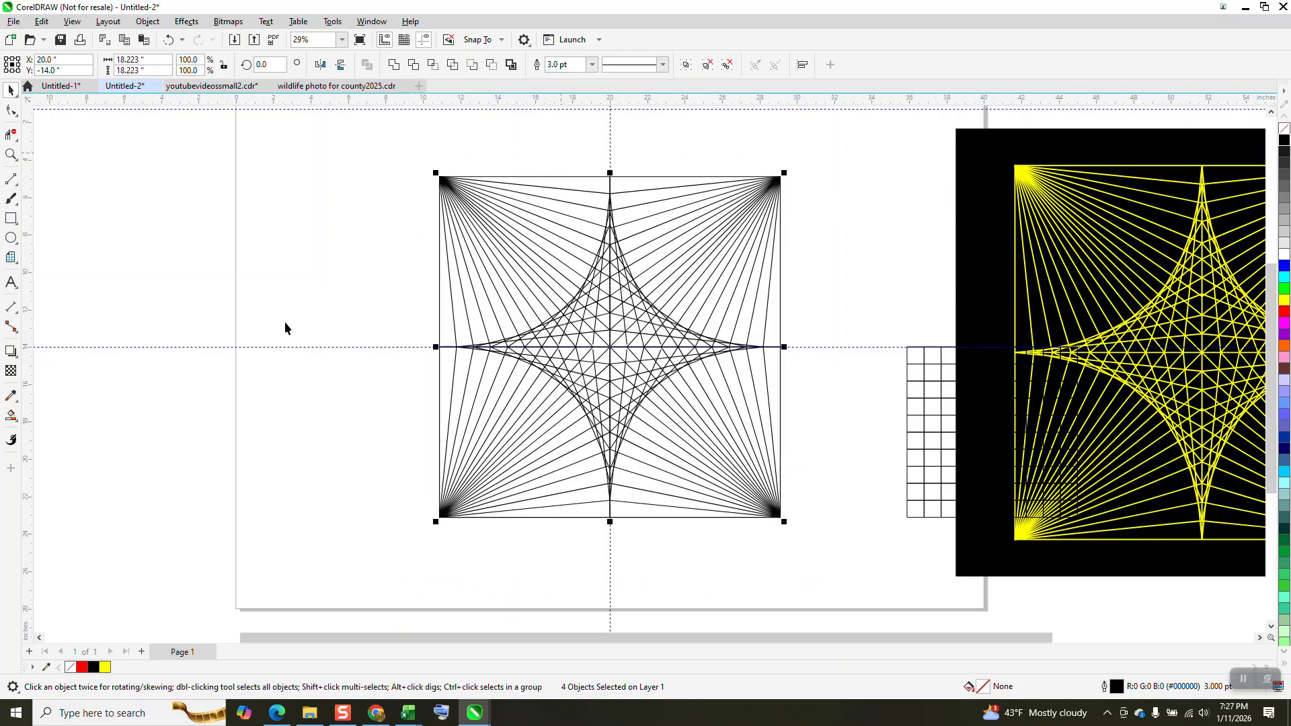
{"action": "scroll", "coordinate": [406, 196], "scroll_direction": "down", "scroll_amount": 1}
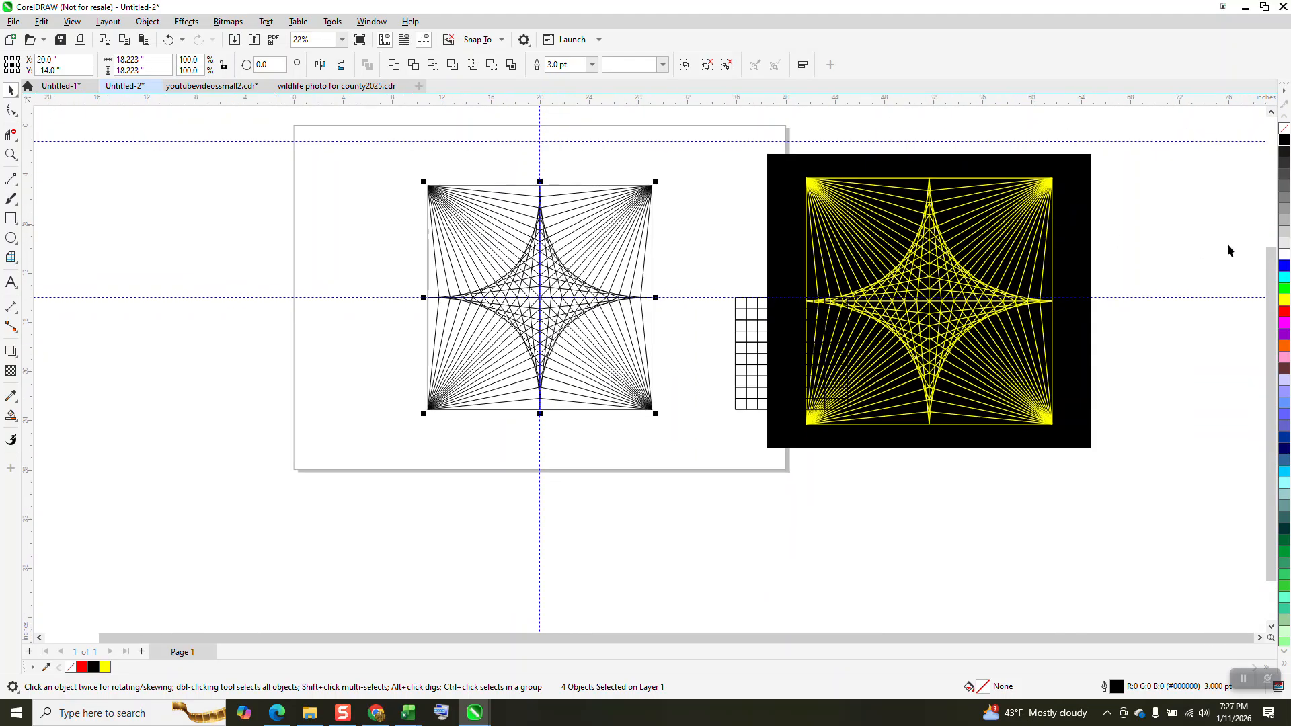
{"action": "right_click", "coordinate": [1285, 300]}
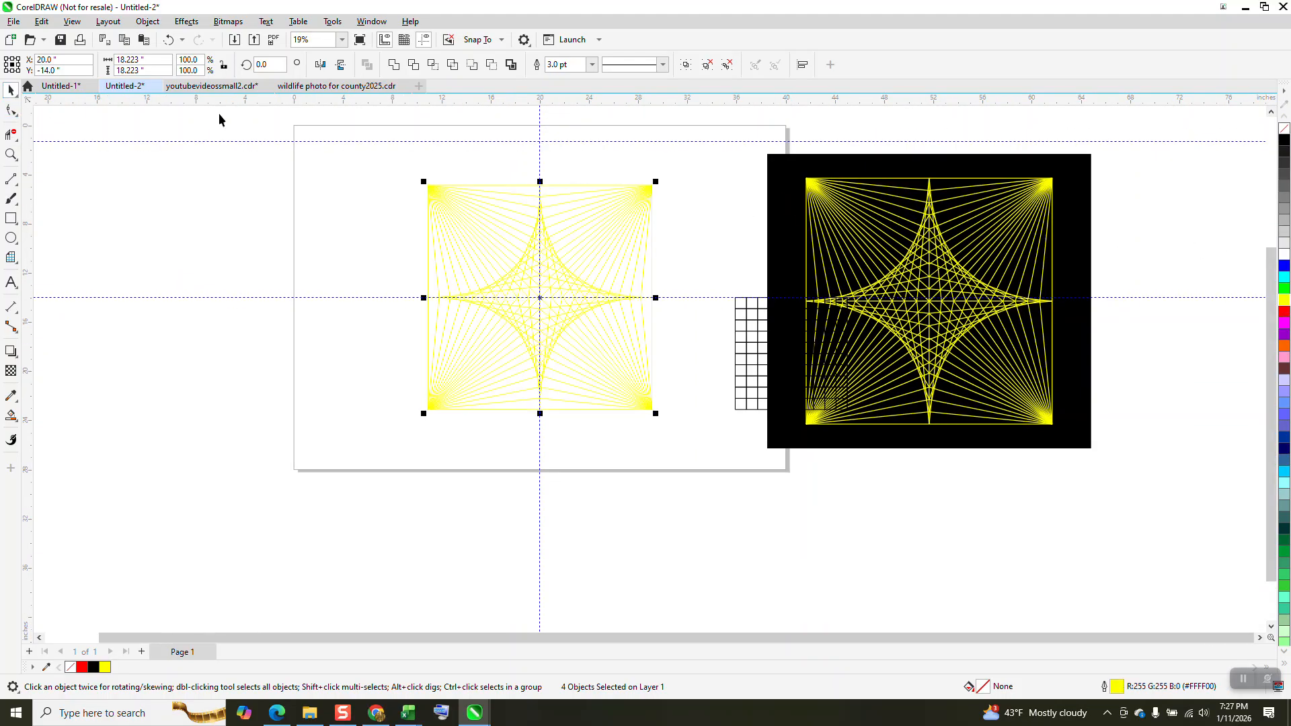
{"action": "left_click_drag", "start_coordinate": [810, 212], "coordinate": [413, 201]}
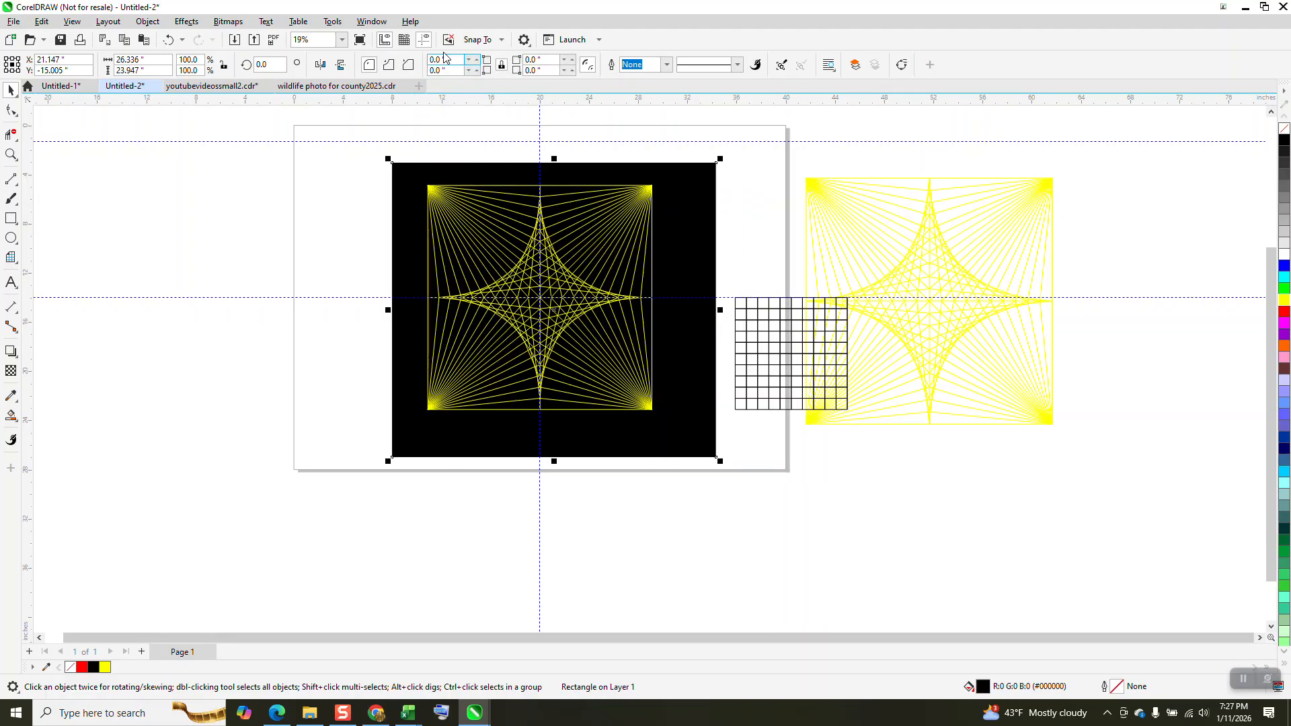
Examine the star up close along its horizontal center line for lines that do not meet
{"action": "left_click", "coordinate": [11, 155]}
{"action": "left_click_drag", "start_coordinate": [384, 161], "coordinate": [693, 458]}
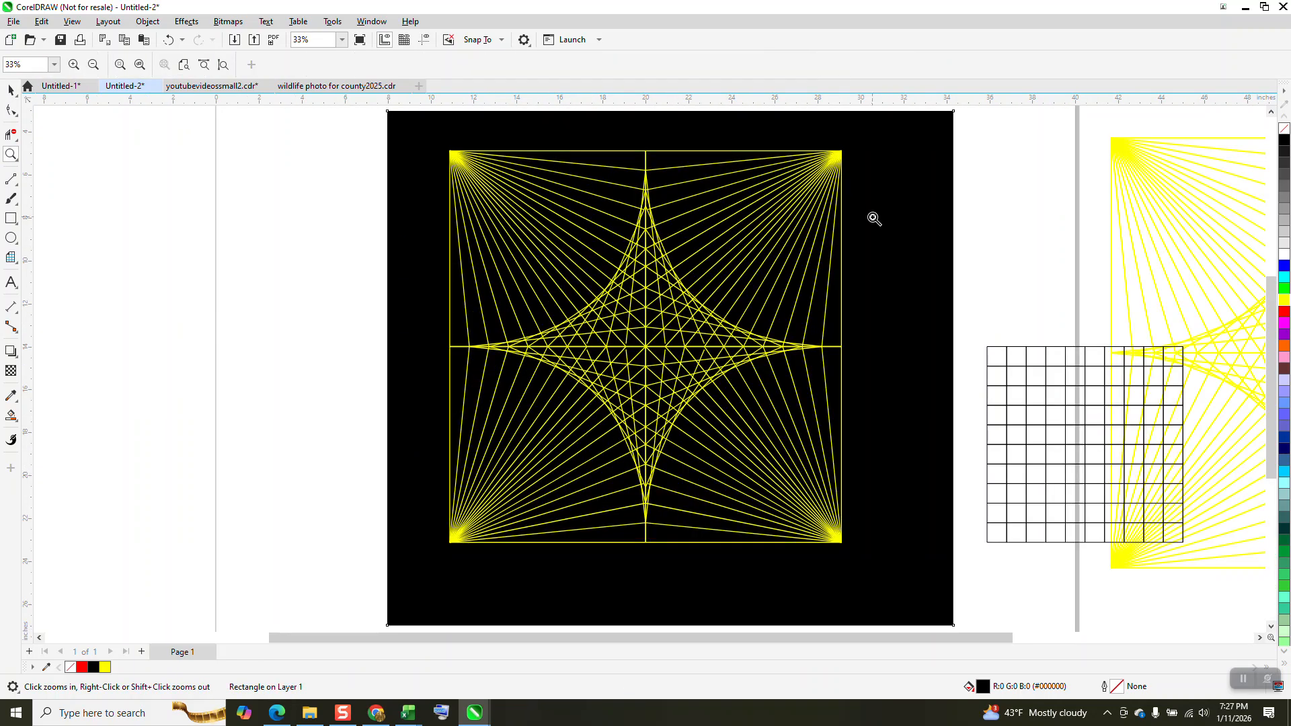
{"action": "scroll", "coordinate": [685, 313], "scroll_direction": "down", "scroll_amount": 1}
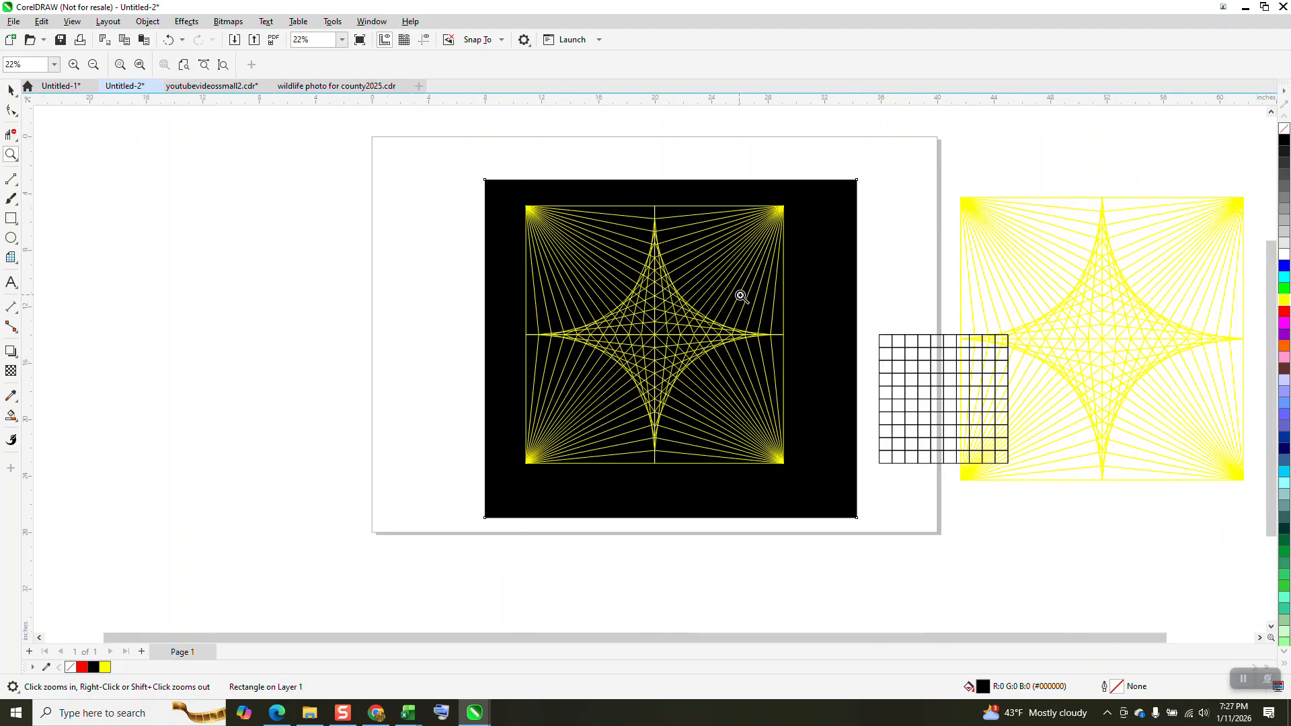
{"action": "scroll", "coordinate": [666, 301], "scroll_direction": "down", "scroll_amount": 1}
{"action": "left_click_drag", "start_coordinate": [551, 209], "coordinate": [832, 451]}
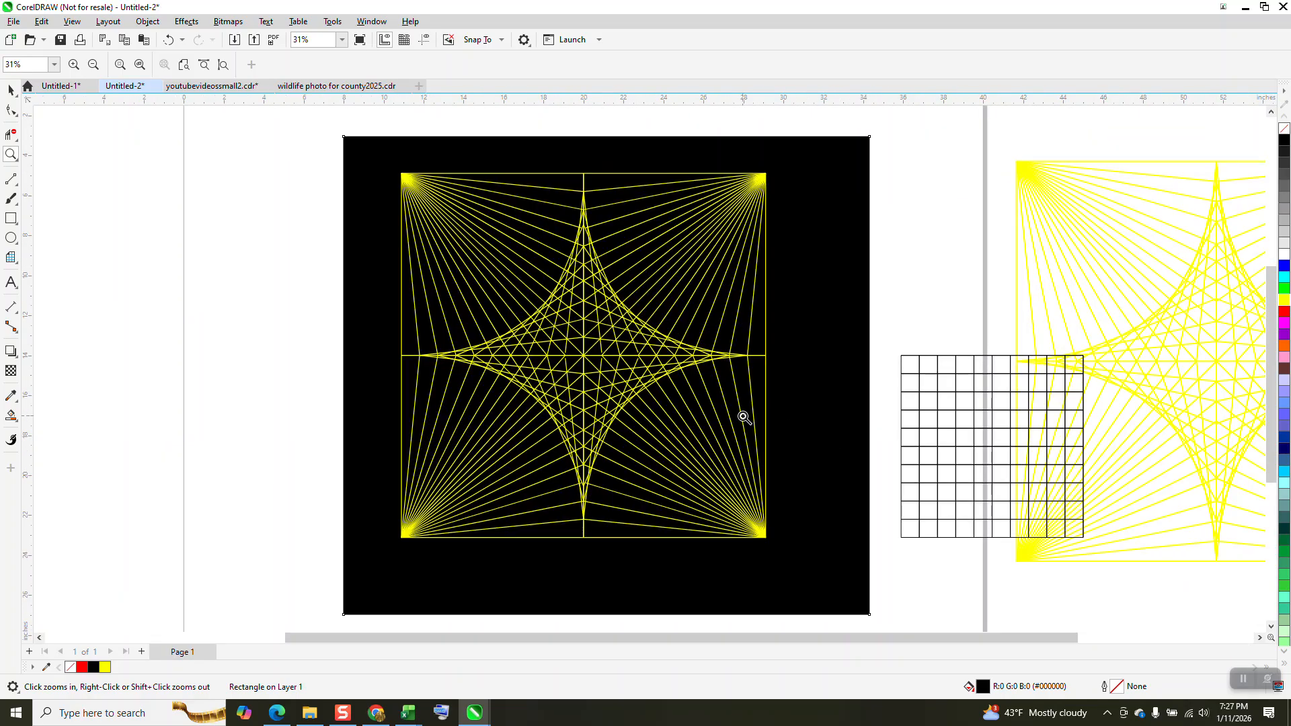
{"action": "left_click_drag", "start_coordinate": [592, 354], "coordinate": [640, 384]}
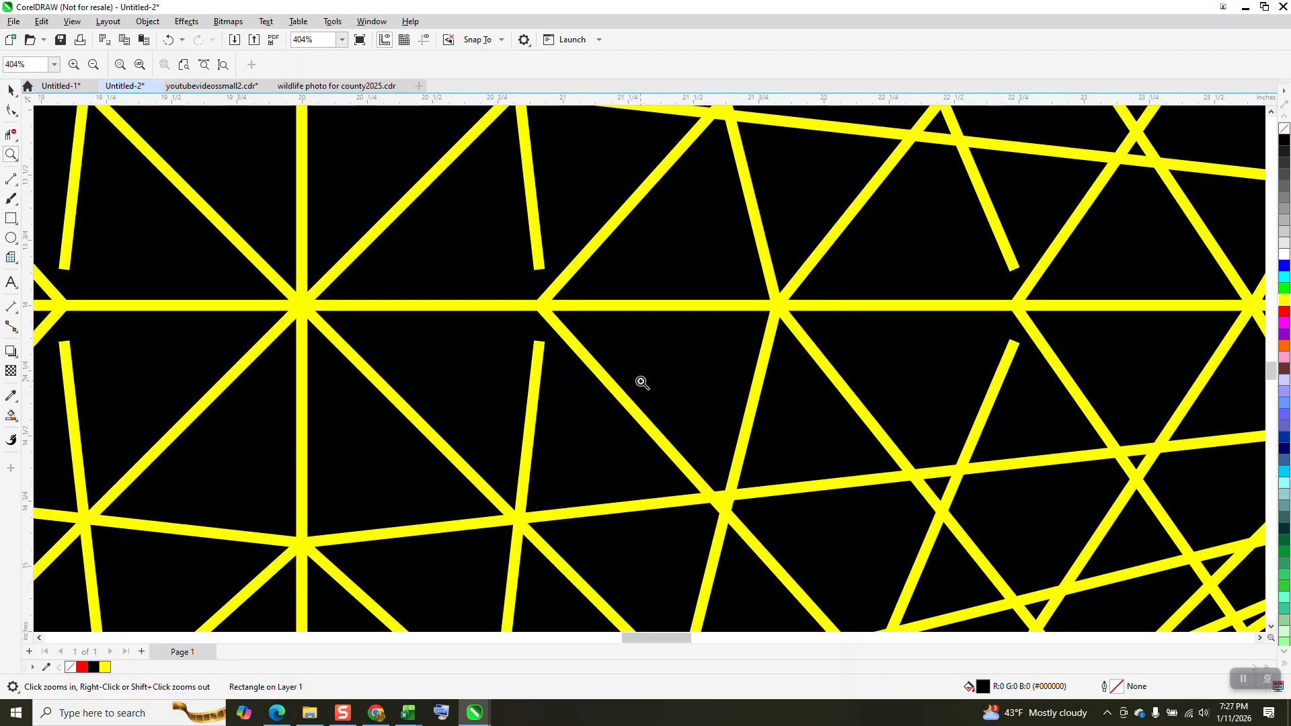
{"action": "scroll", "coordinate": [567, 304], "scroll_direction": "down", "scroll_amount": 5}
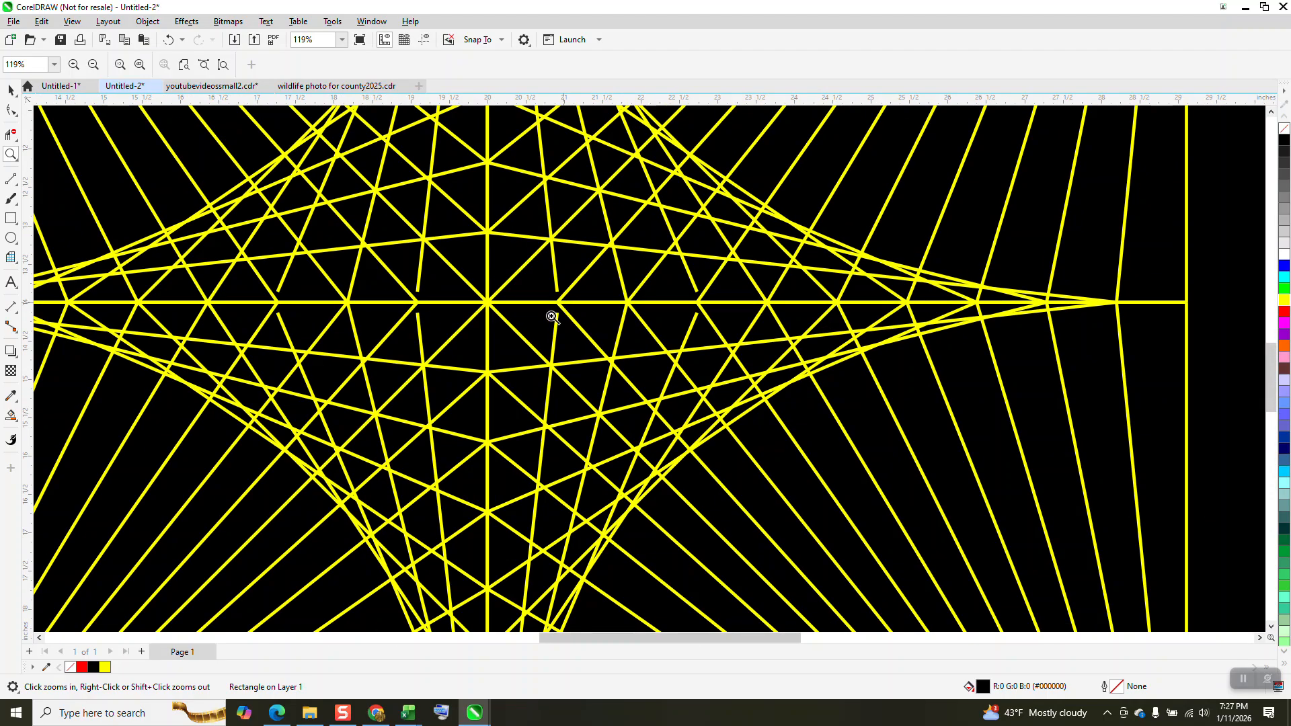
{"action": "scroll", "coordinate": [490, 335], "scroll_direction": "down", "scroll_amount": 1}
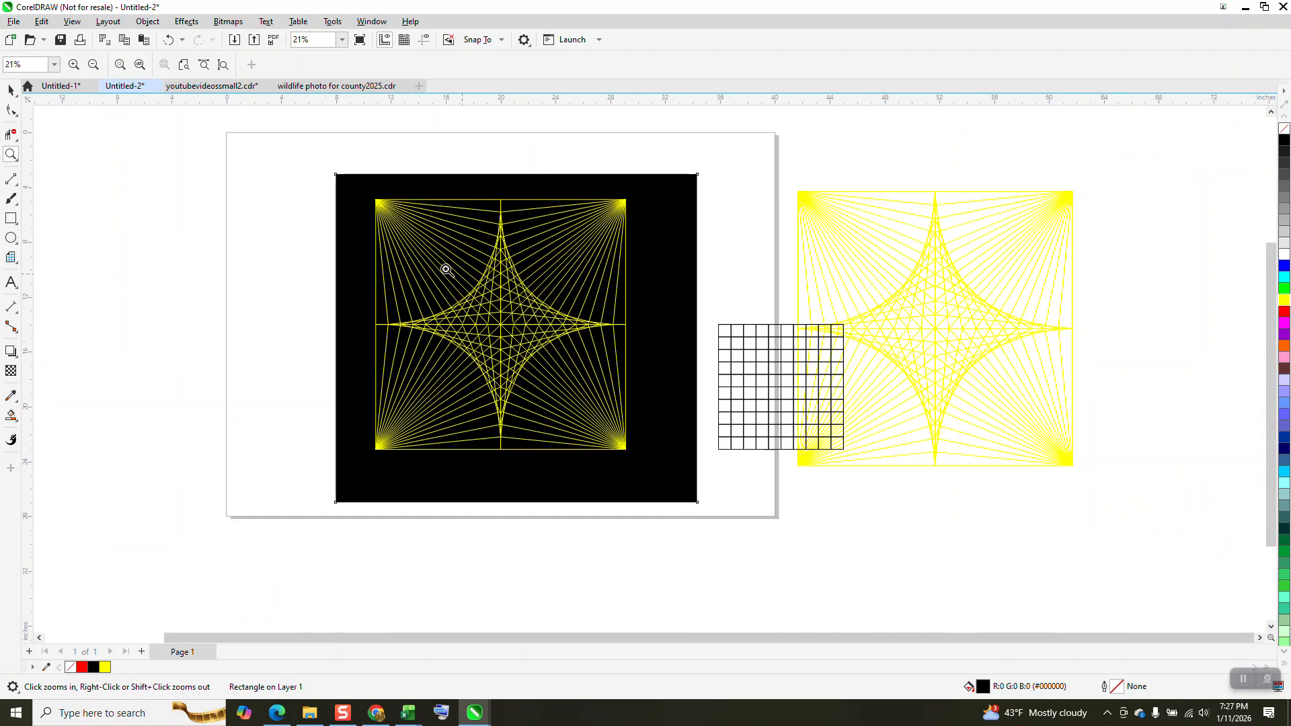
Undo the background move, the outline changes and both mirrored copies, returning to the single black quarter pattern
{"action": "left_click", "coordinate": [170, 42]}
{"action": "left_click", "coordinate": [169, 42]}
{"action": "left_click", "coordinate": [170, 42]}
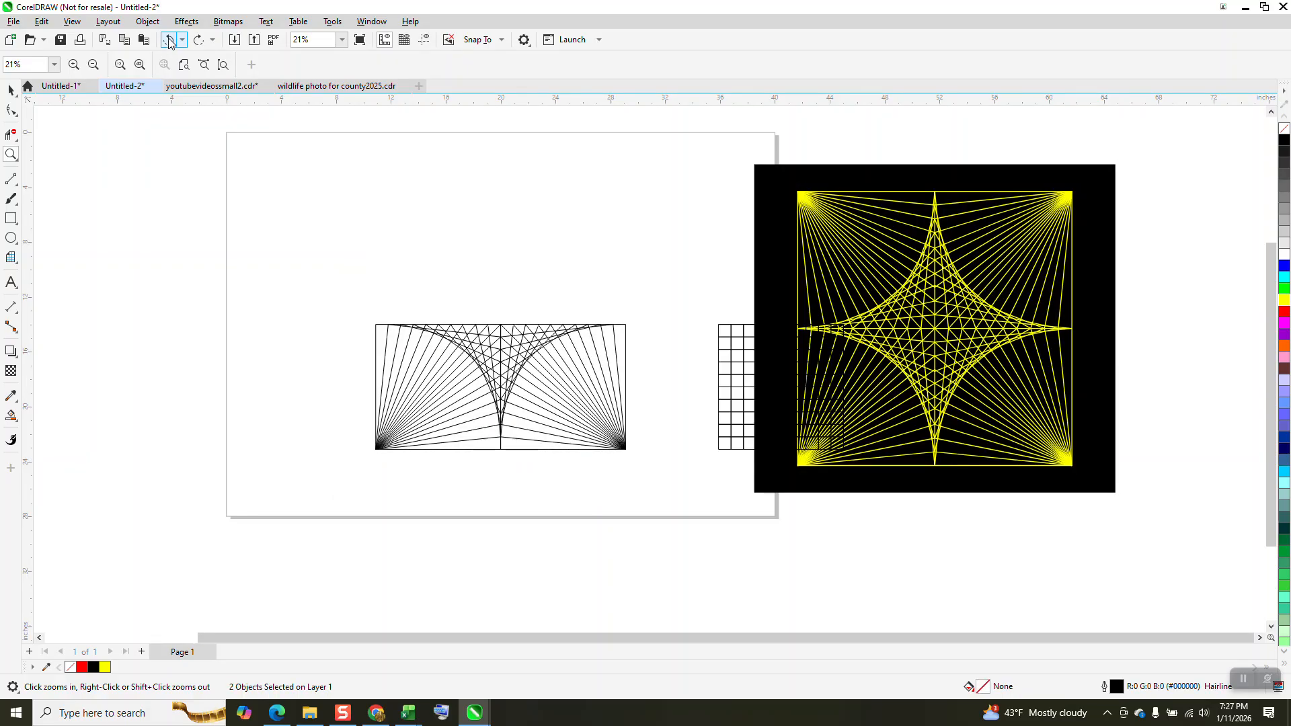
{"action": "left_click", "coordinate": [169, 41]}
{"action": "left_click", "coordinate": [170, 42]}
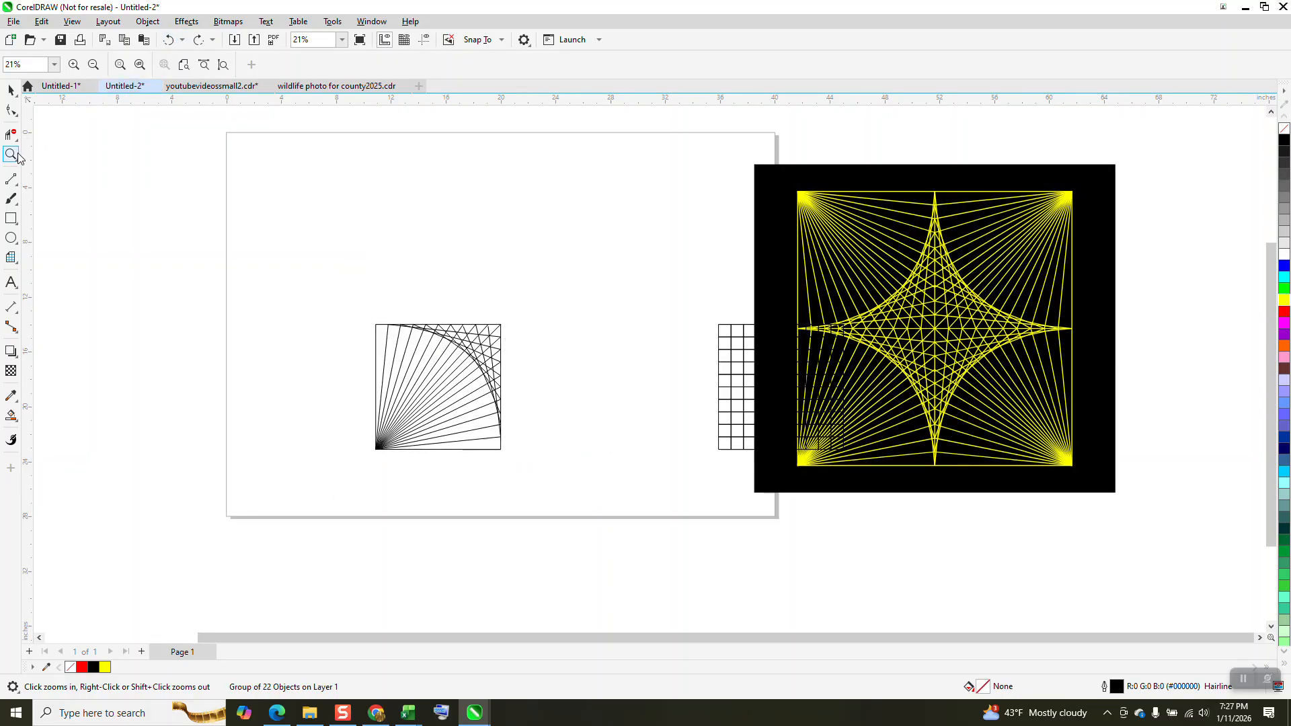
Ungroup the quarter pattern so that its individual lines can be edited
{"action": "left_click_drag", "start_coordinate": [539, 370], "coordinate": [555, 372]}
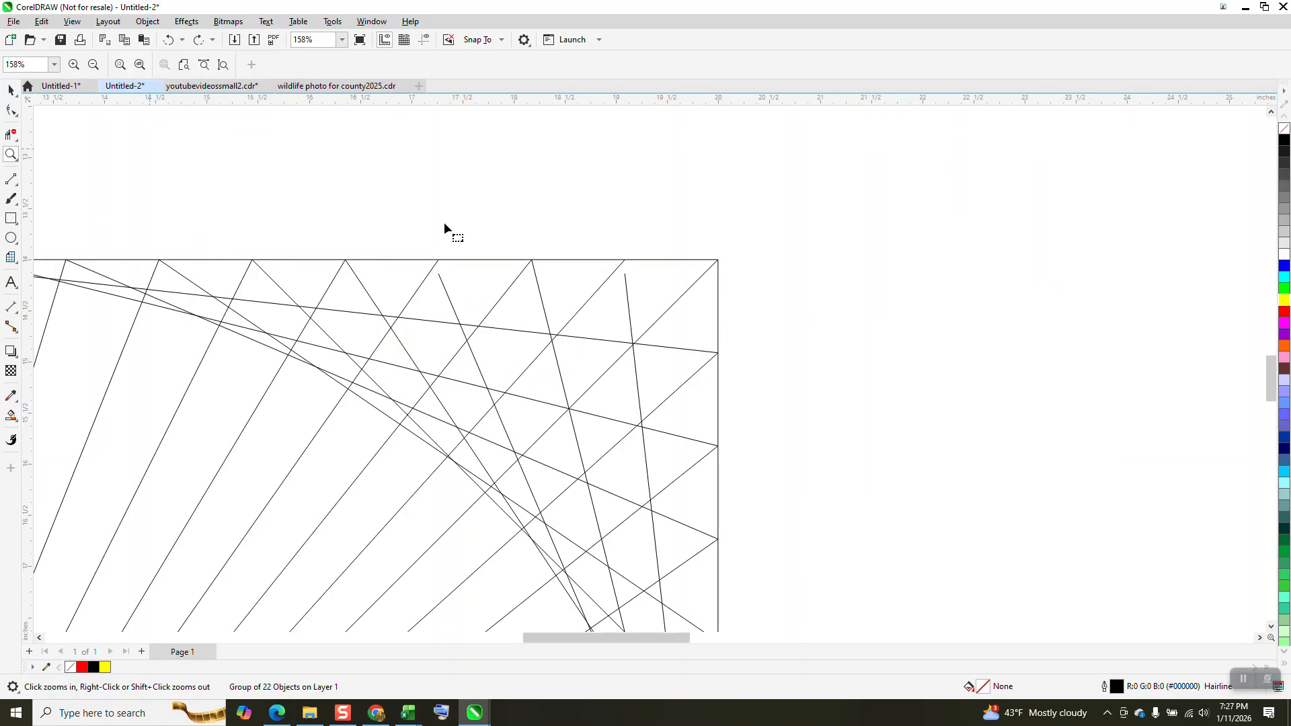
{"action": "key", "text": "F10"}
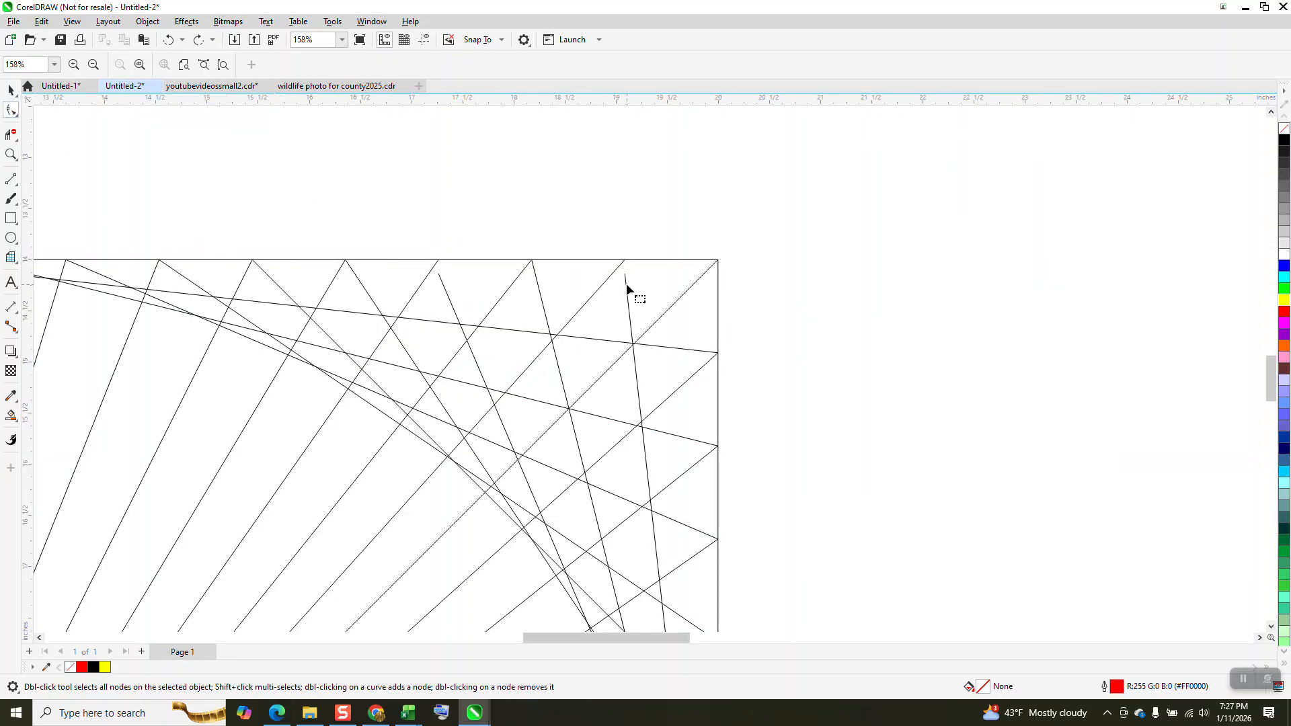
{"action": "left_click", "coordinate": [11, 89]}
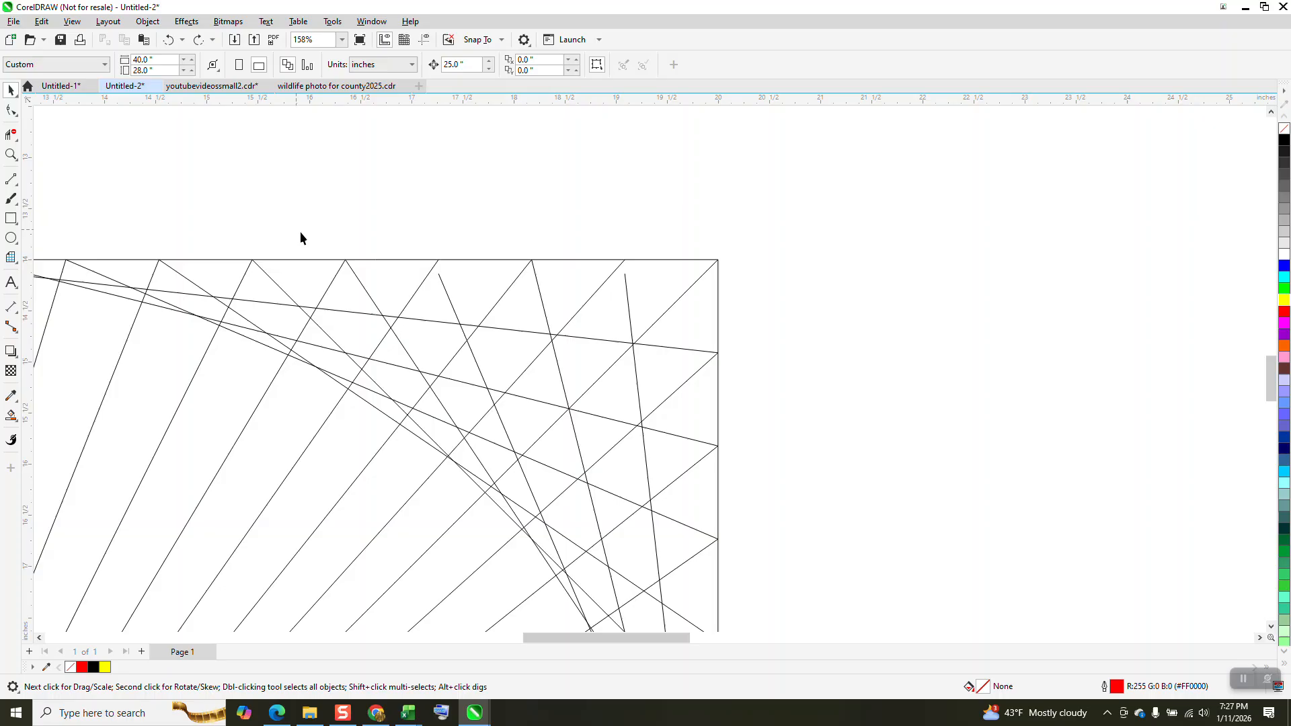
{"action": "left_click", "coordinate": [350, 263]}
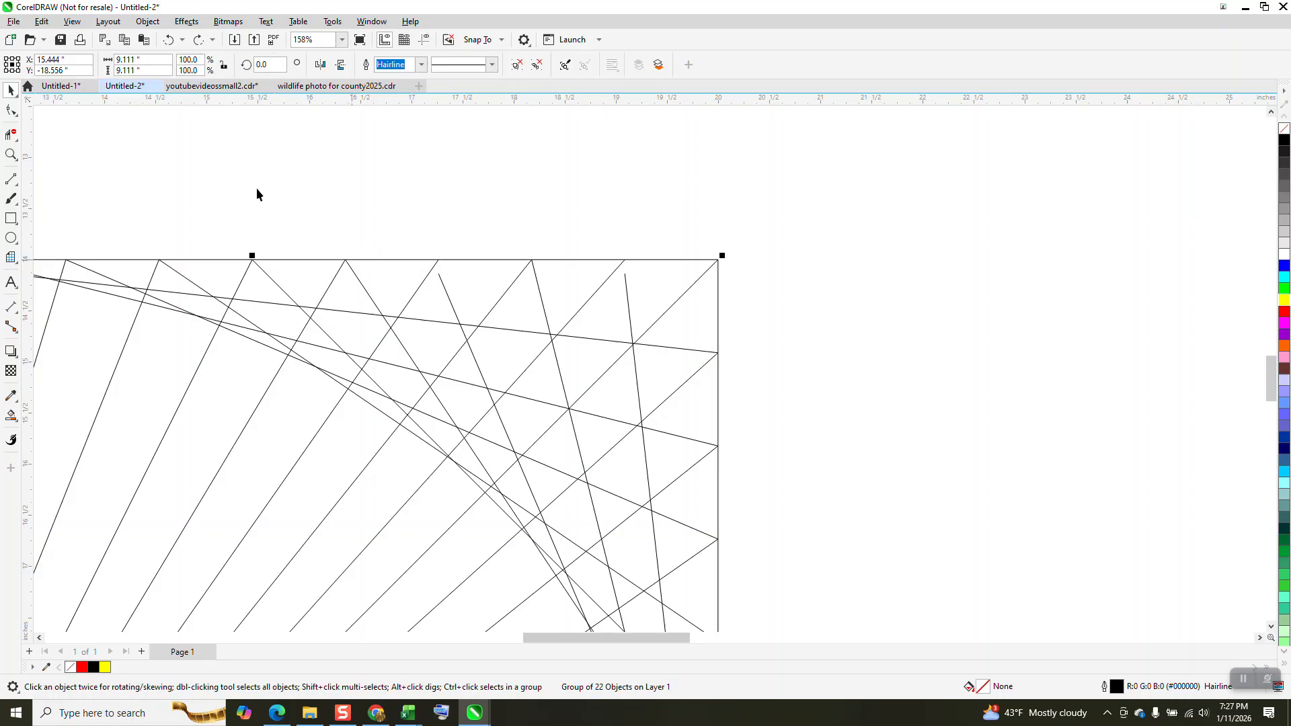
{"action": "left_click", "coordinate": [147, 22]}
{"action": "mouse_move", "coordinate": [186, 251]}
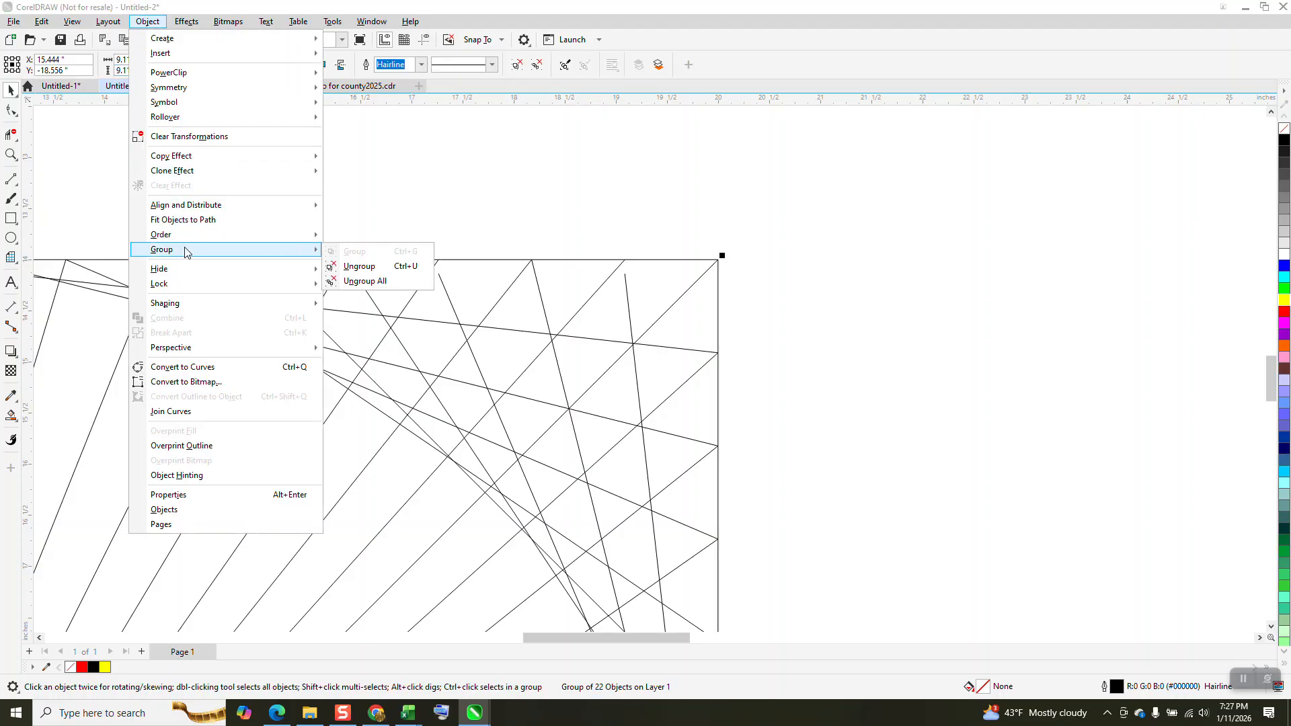
{"action": "left_click", "coordinate": [355, 266]}
Move the upper end nodes of the two short lines up onto the matching division points of the top edge
{"action": "key", "text": "F10"}
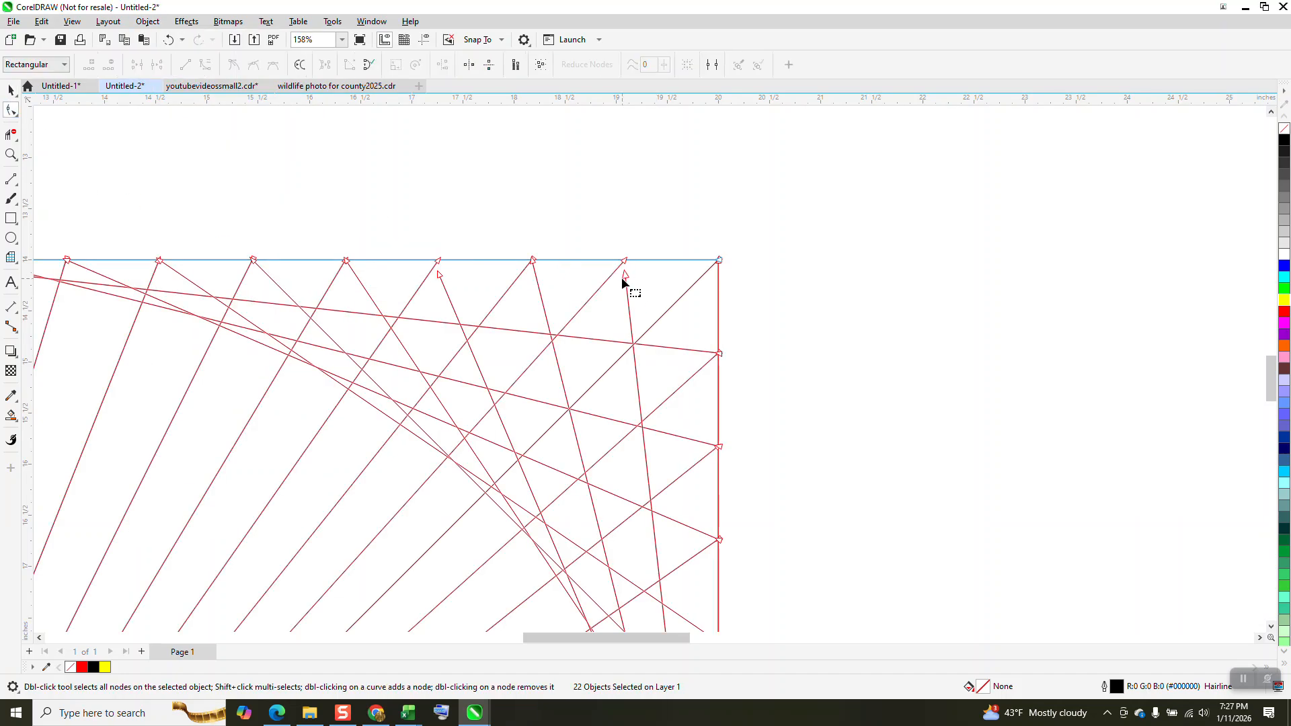
{"action": "left_click_drag", "start_coordinate": [625, 275], "coordinate": [625, 261]}
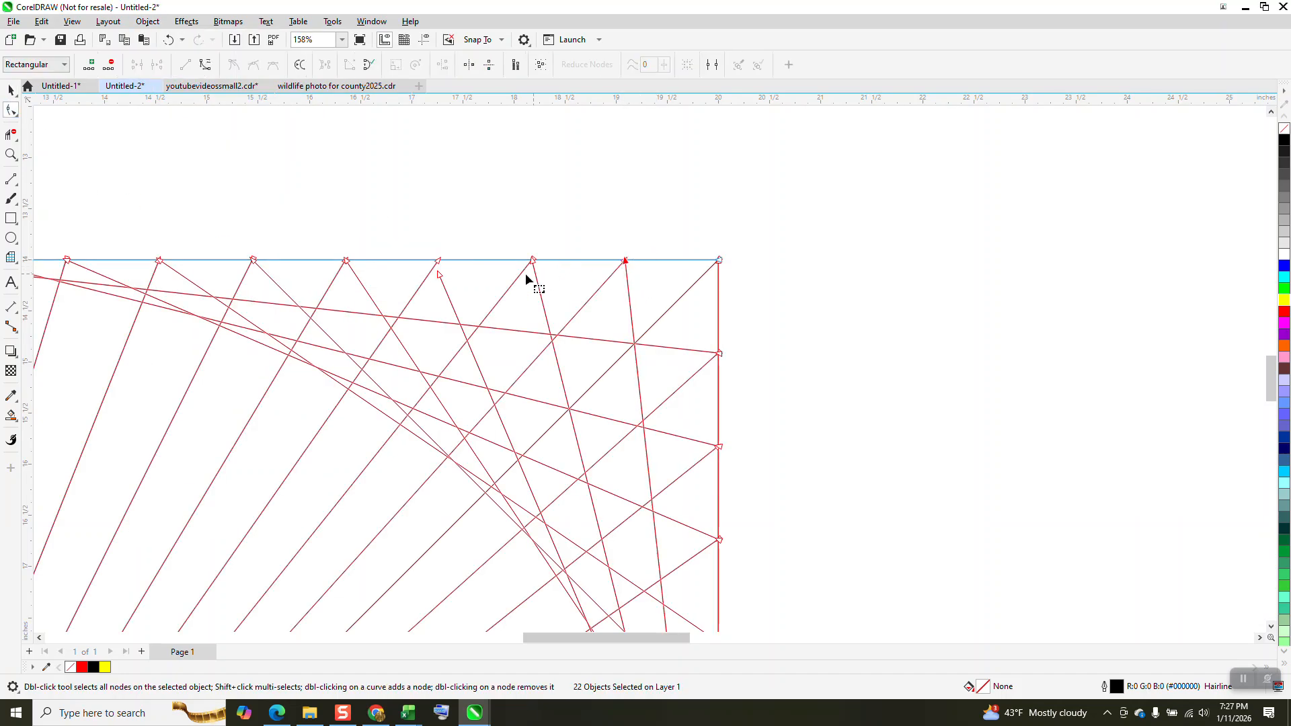
{"action": "left_click_drag", "start_coordinate": [440, 275], "coordinate": [438, 261]}
Select all the lines of the corrected quarter pattern and group them
{"action": "scroll", "coordinate": [591, 236], "scroll_direction": "down", "scroll_amount": 4}
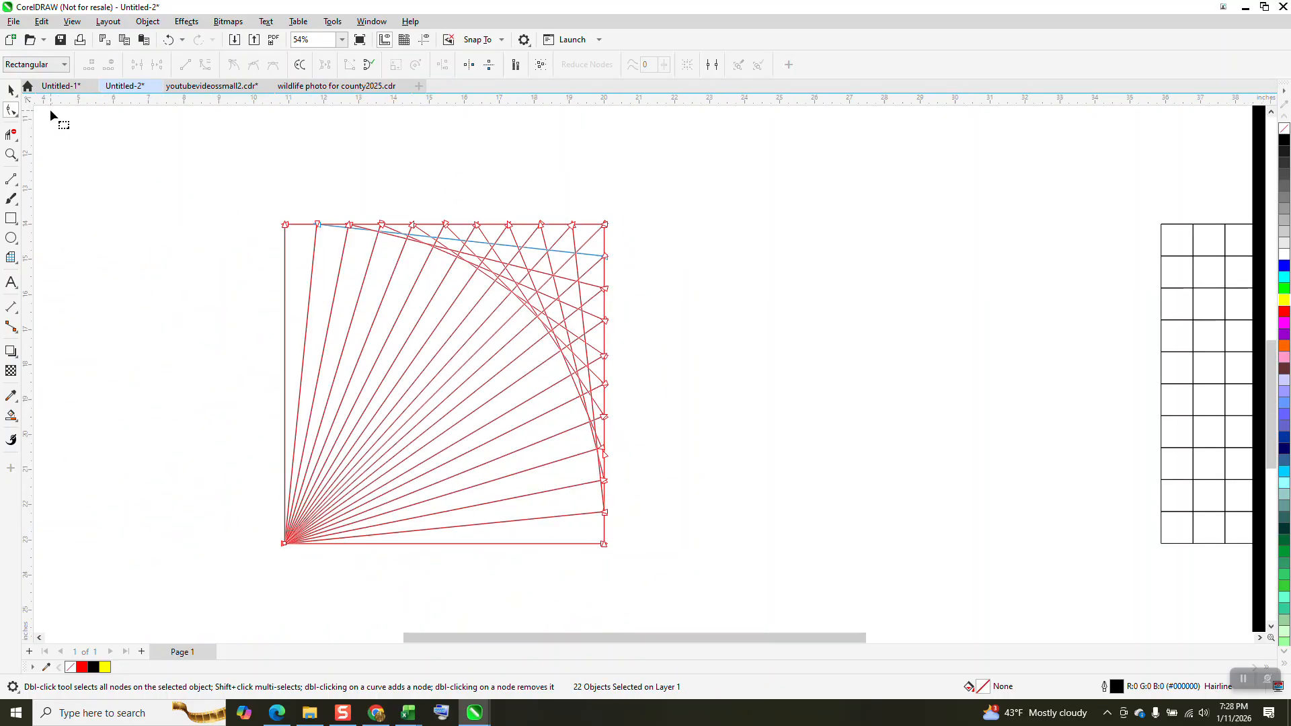
{"action": "left_click", "coordinate": [12, 93]}
{"action": "left_click_drag", "start_coordinate": [234, 197], "coordinate": [671, 549]}
{"action": "key", "text": "ctrl+g"}
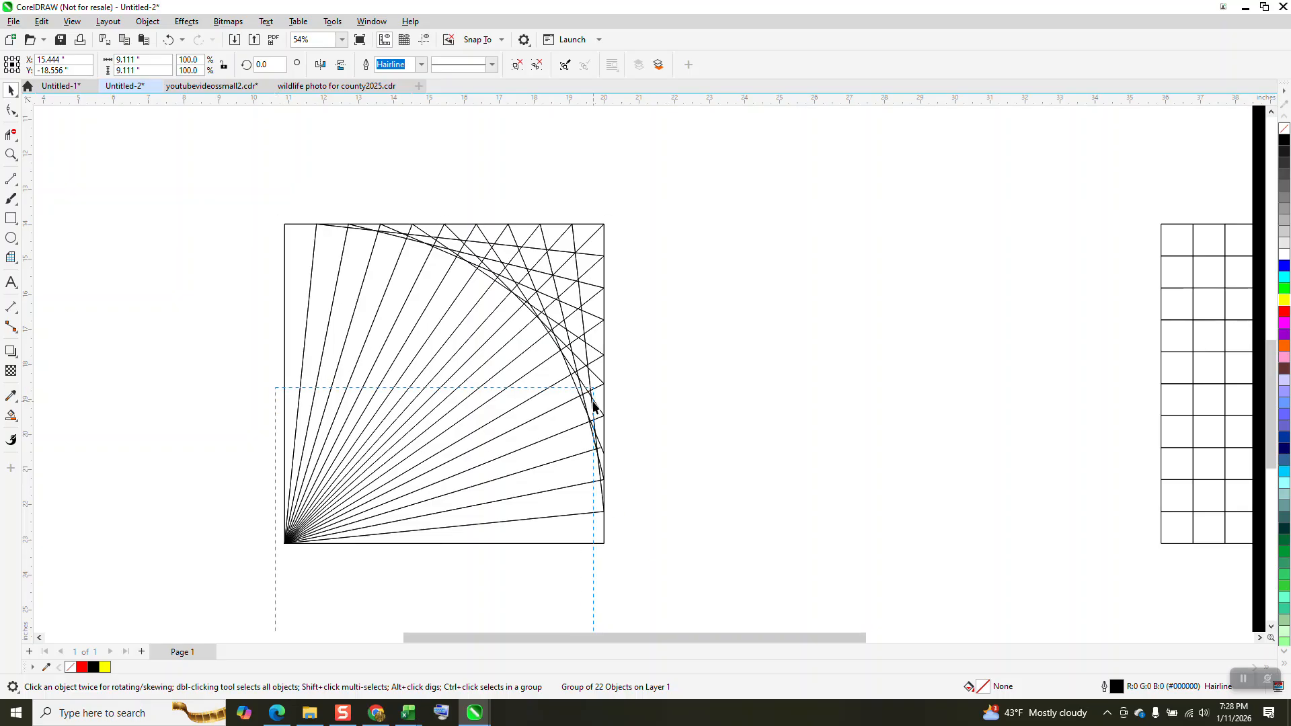
{"action": "left_click", "coordinate": [281, 397]}
{"action": "left_click", "coordinate": [285, 402], "text": "ctrl"}
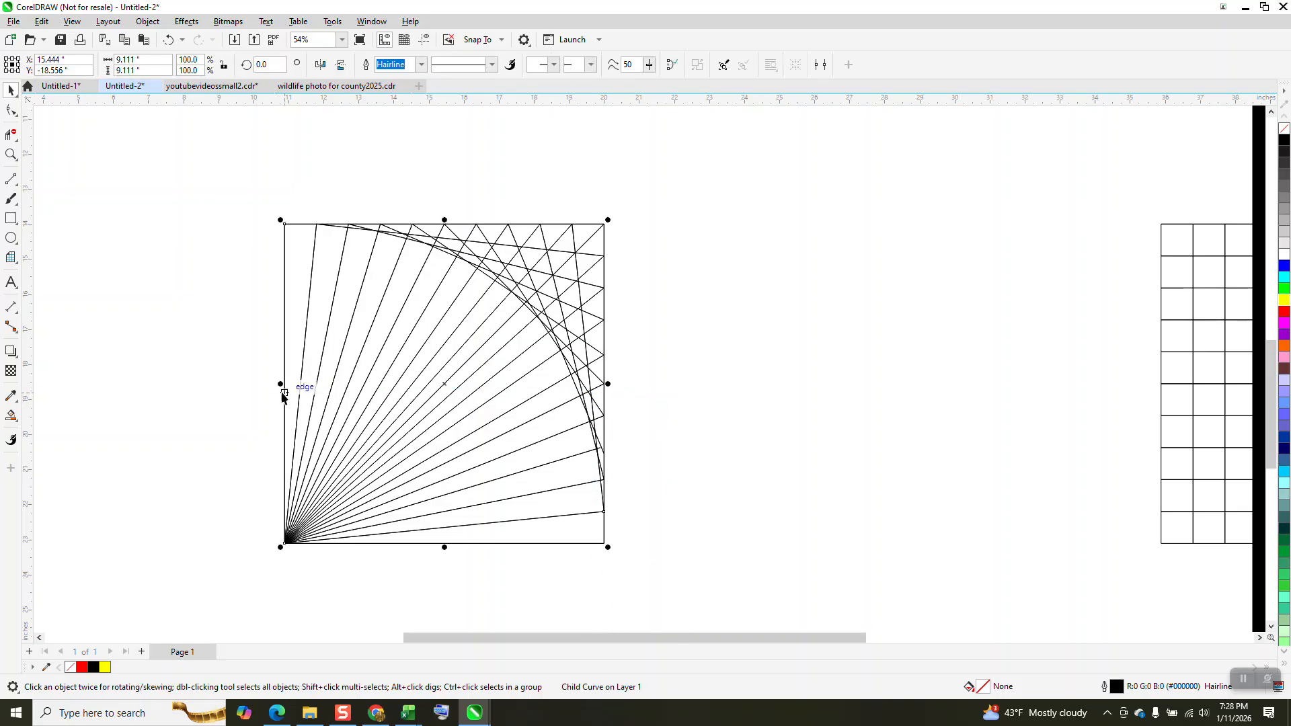
{"action": "left_click", "coordinate": [271, 359]}
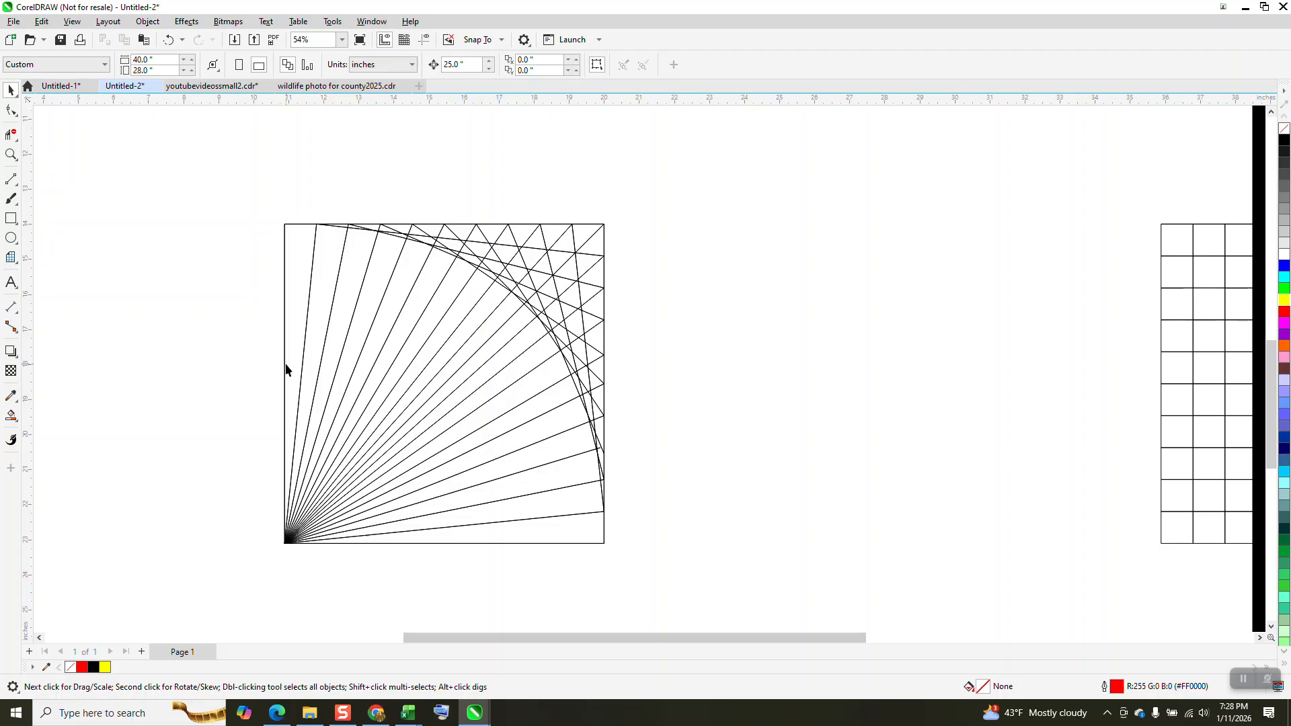
{"action": "left_click", "coordinate": [286, 369]}
{"action": "left_click_drag", "start_coordinate": [288, 360], "coordinate": [470, 369]}
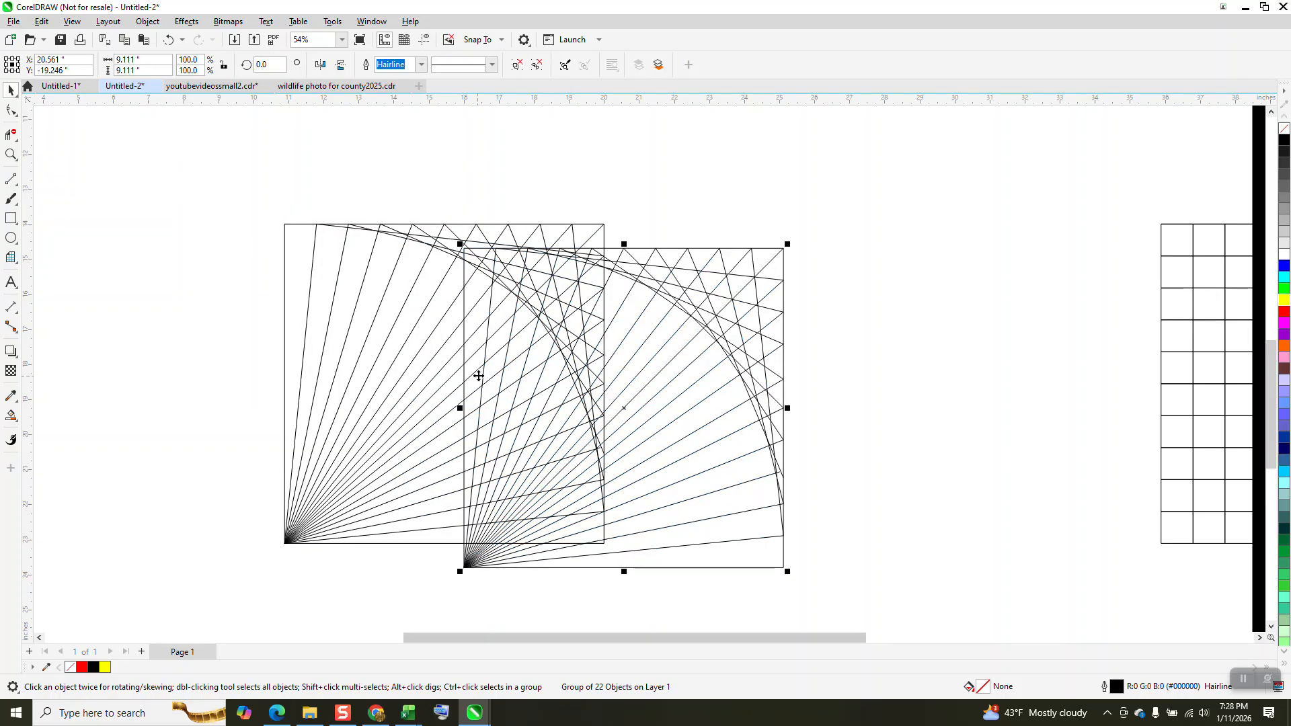
{"action": "key", "text": "Delete"}
Mirror a copy of the corrected quarter to the right, and mirror a copy of both quarters upward to form the full star
{"action": "left_click_drag", "start_coordinate": [232, 196], "coordinate": [719, 587]}
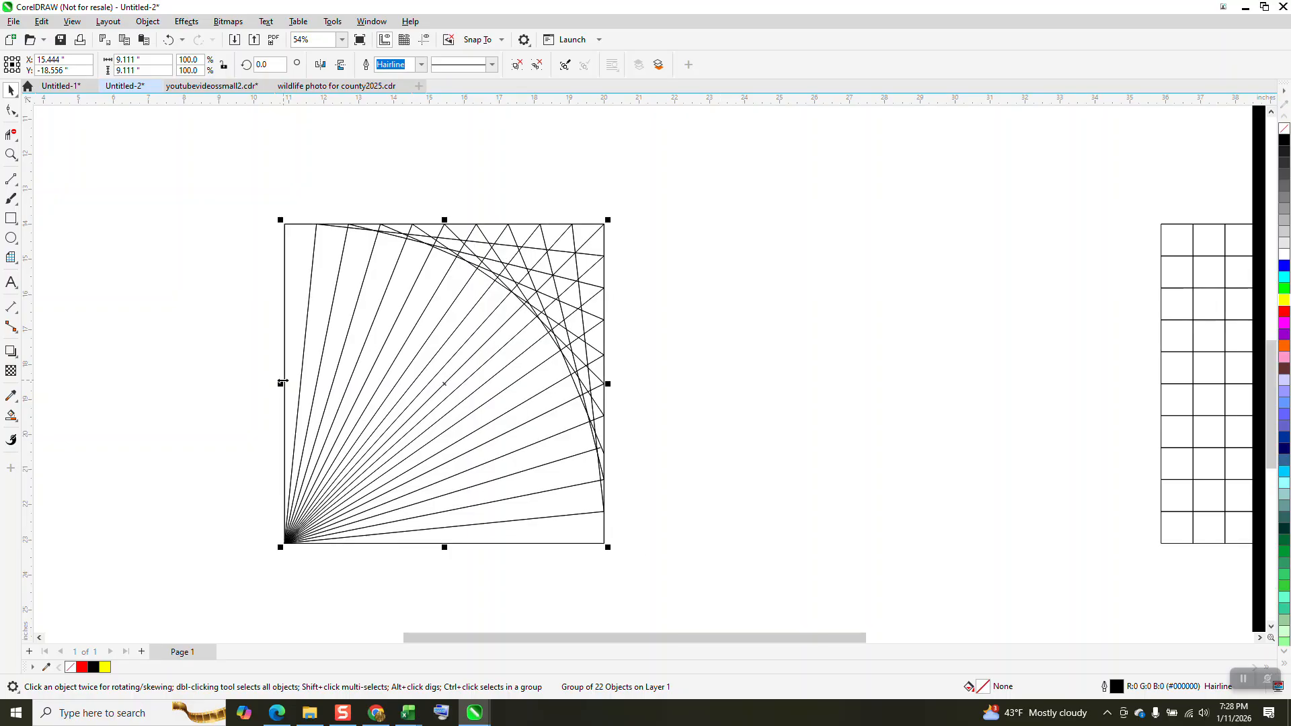
{"action": "left_click_drag", "start_coordinate": [278, 384], "coordinate": [928, 383]}
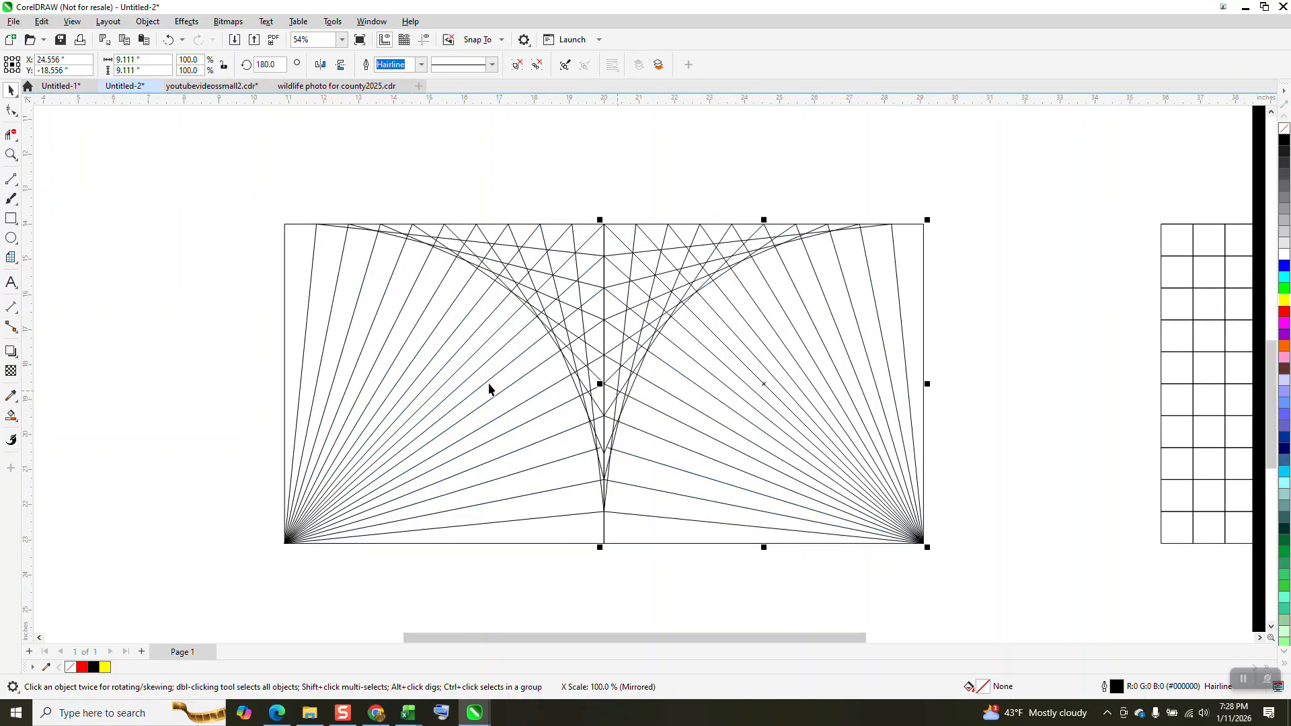
{"action": "scroll", "coordinate": [274, 286], "scroll_direction": "down", "scroll_amount": 2}
{"action": "left_click_drag", "start_coordinate": [260, 240], "coordinate": [703, 527]}
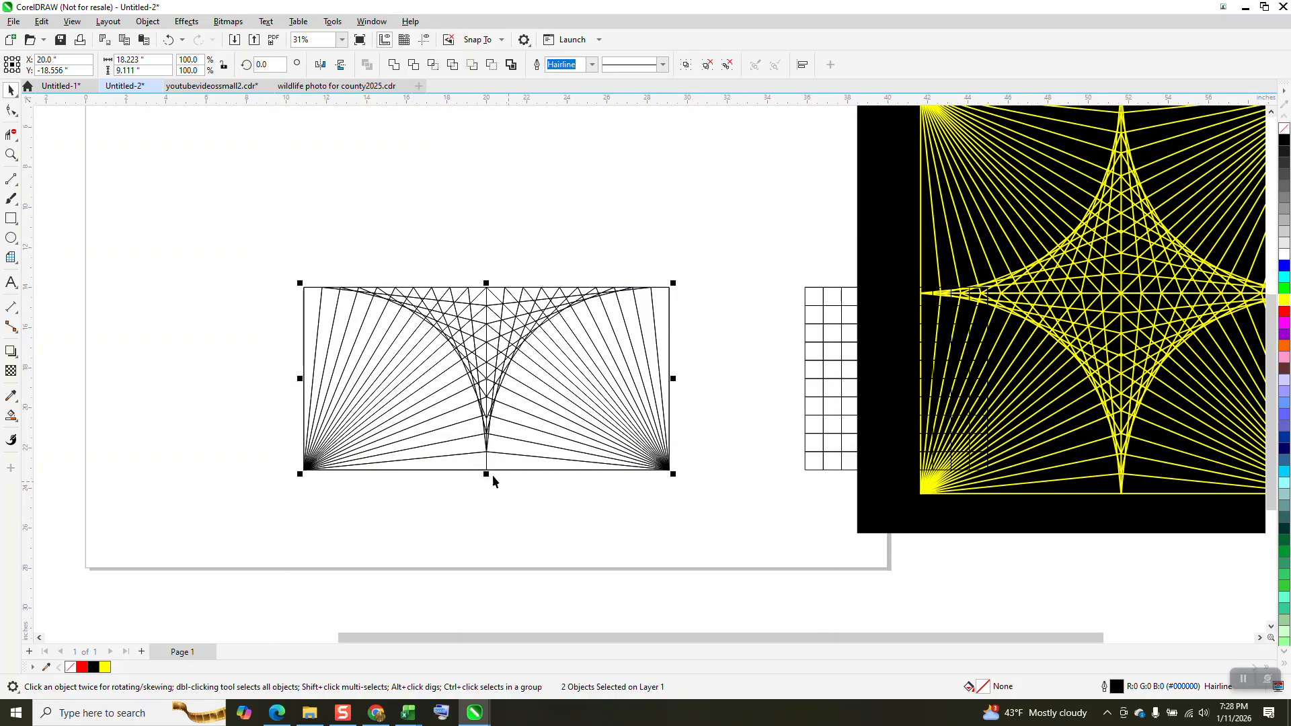
{"action": "left_click_drag", "start_coordinate": [481, 292], "coordinate": [481, 262]}
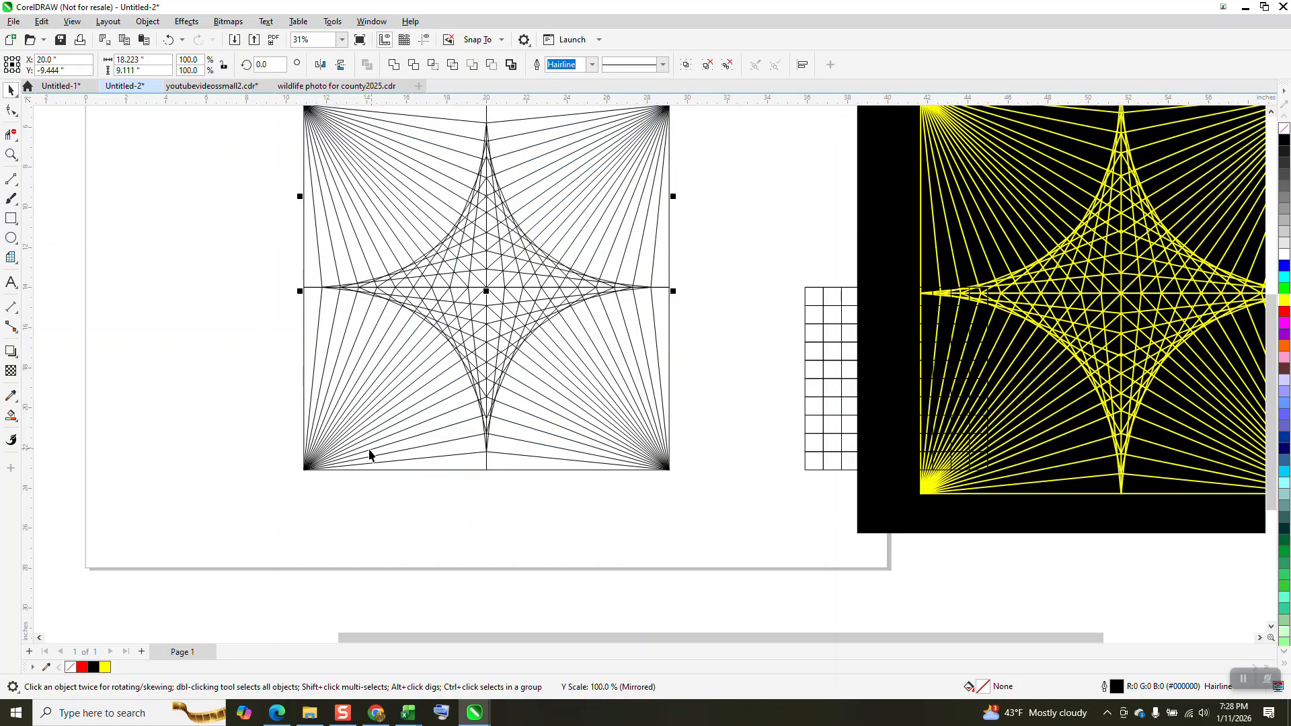
Set the outline of all four quarters to yellow and move the black background rectangle behind the star
{"action": "scroll", "coordinate": [357, 477], "scroll_direction": "down", "scroll_amount": 1}
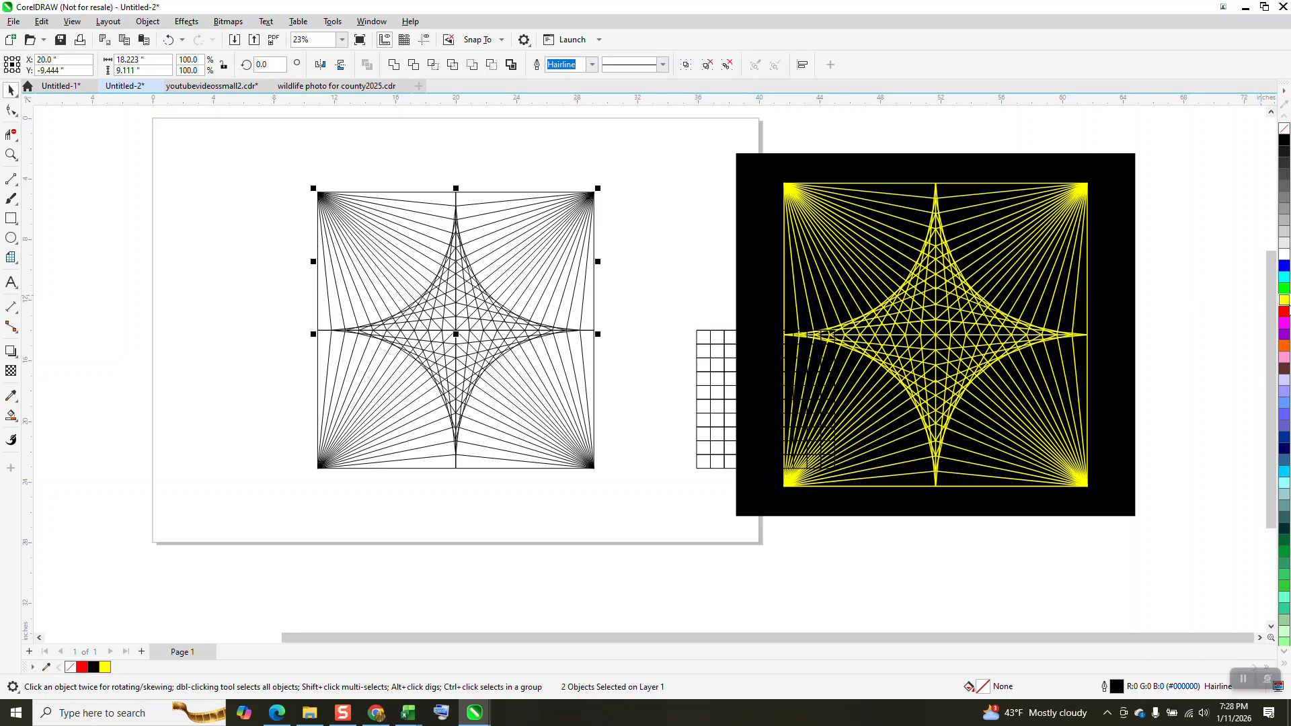
{"action": "right_click", "coordinate": [1285, 301]}
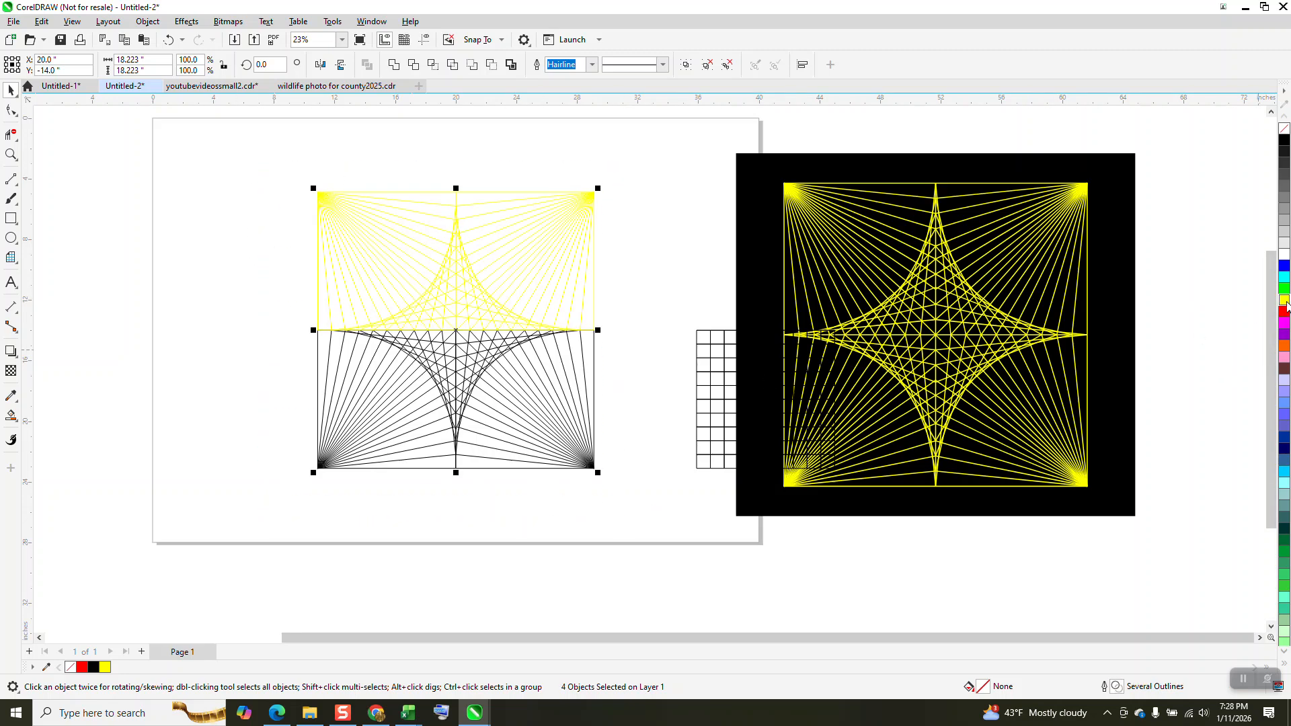
{"action": "right_click", "coordinate": [1285, 300]}
{"action": "left_click_drag", "start_coordinate": [771, 301], "coordinate": [305, 311]}
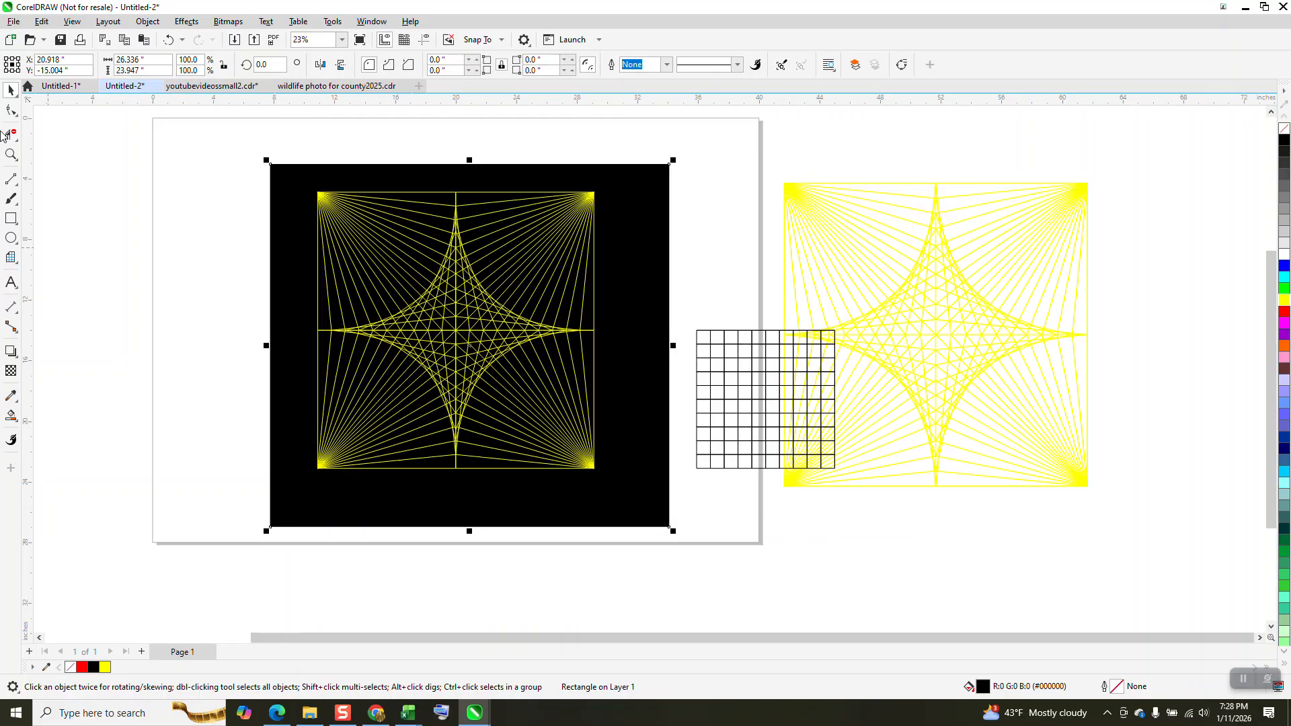
{"action": "left_click", "coordinate": [10, 153]}
{"action": "left_click_drag", "start_coordinate": [357, 299], "coordinate": [580, 390]}
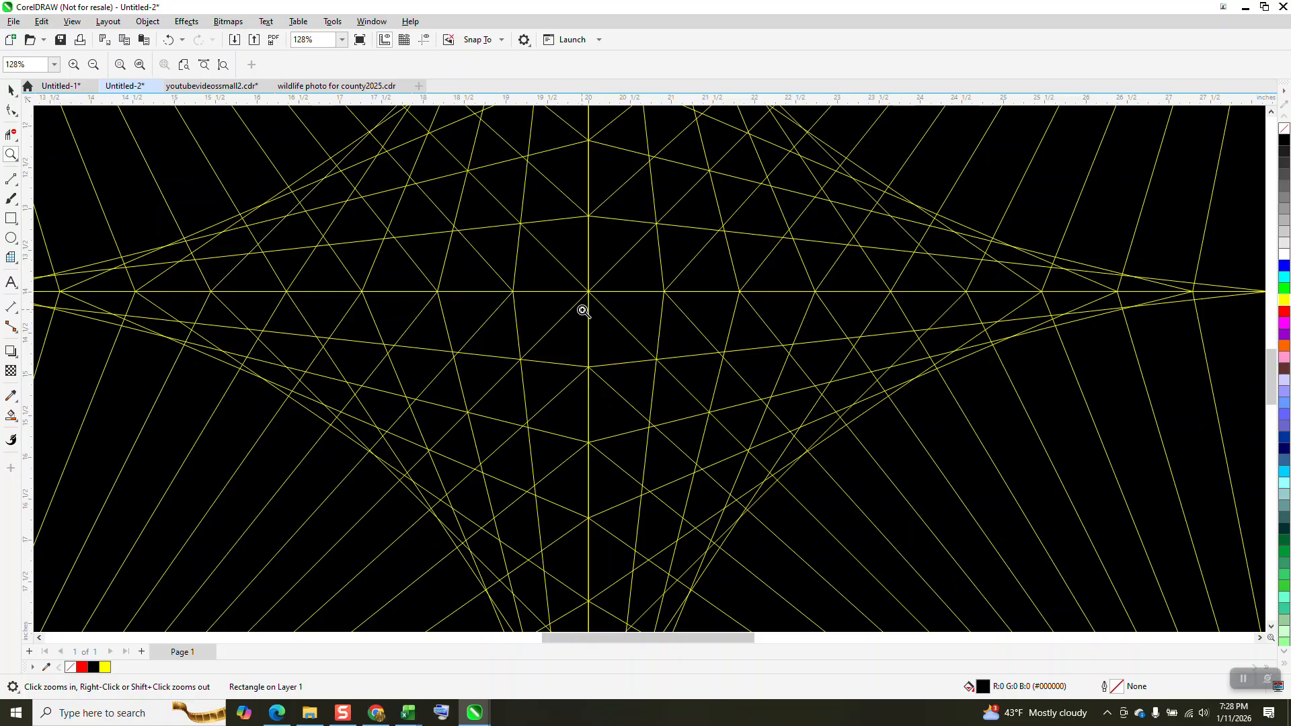
Select all four quarters of the yellow star without the black background rectangle
{"action": "scroll", "coordinate": [531, 306], "scroll_direction": "down", "scroll_amount": 5}
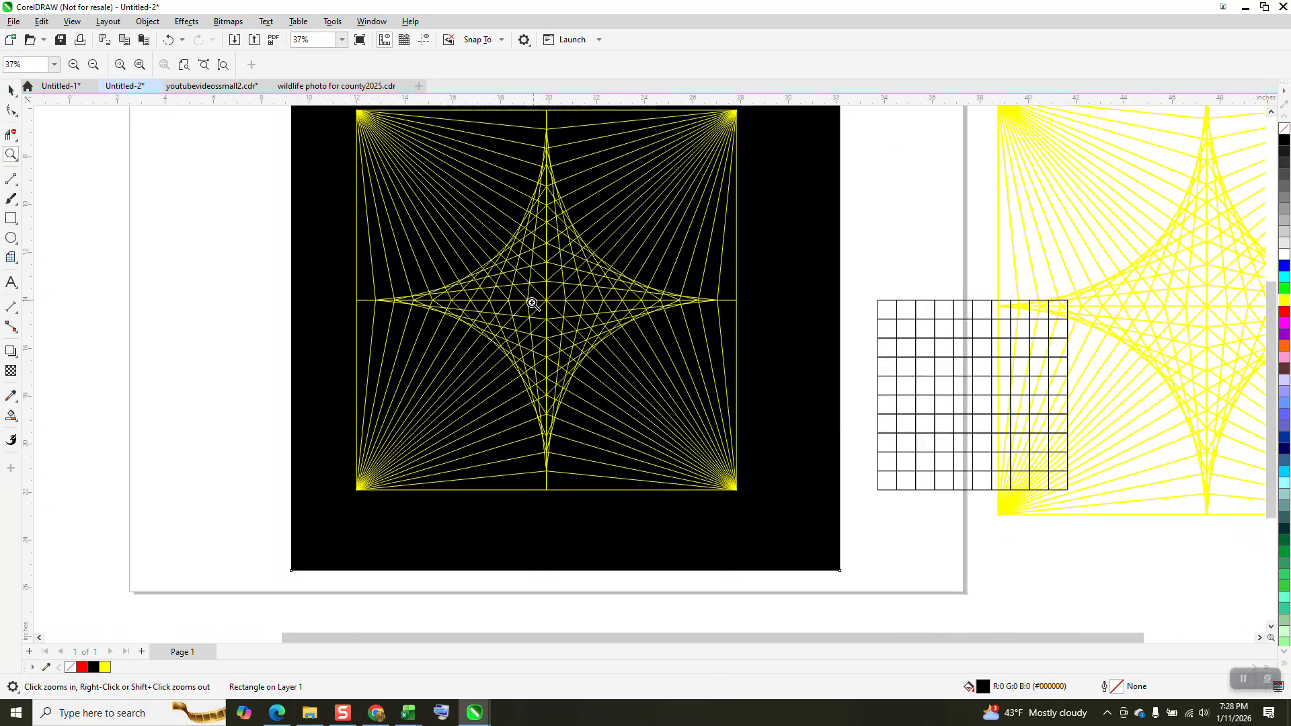
{"action": "scroll", "coordinate": [531, 304], "scroll_direction": "down", "scroll_amount": 2}
{"action": "left_click", "coordinate": [11, 89]}
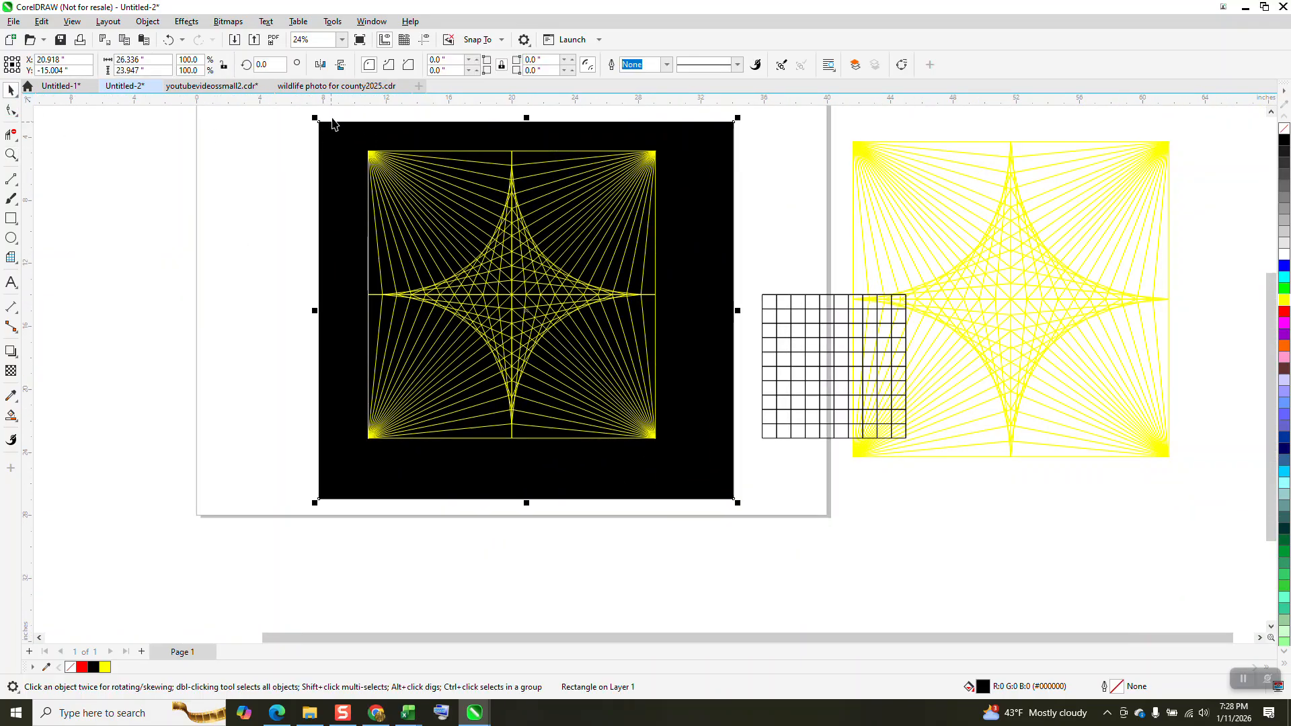
{"action": "left_click_drag", "start_coordinate": [334, 113], "coordinate": [686, 471]}
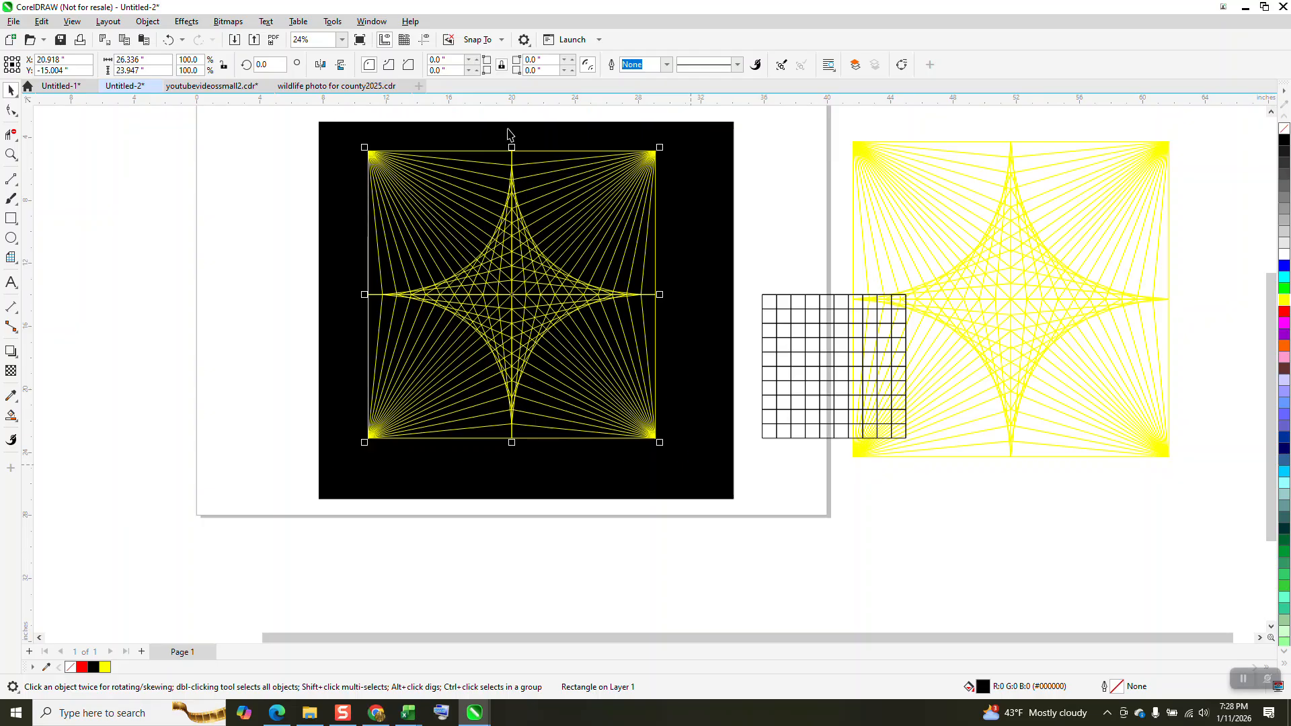
Try a 10 pt outline width on the four star quarters and undo the change
{"action": "left_click", "coordinate": [591, 64]}
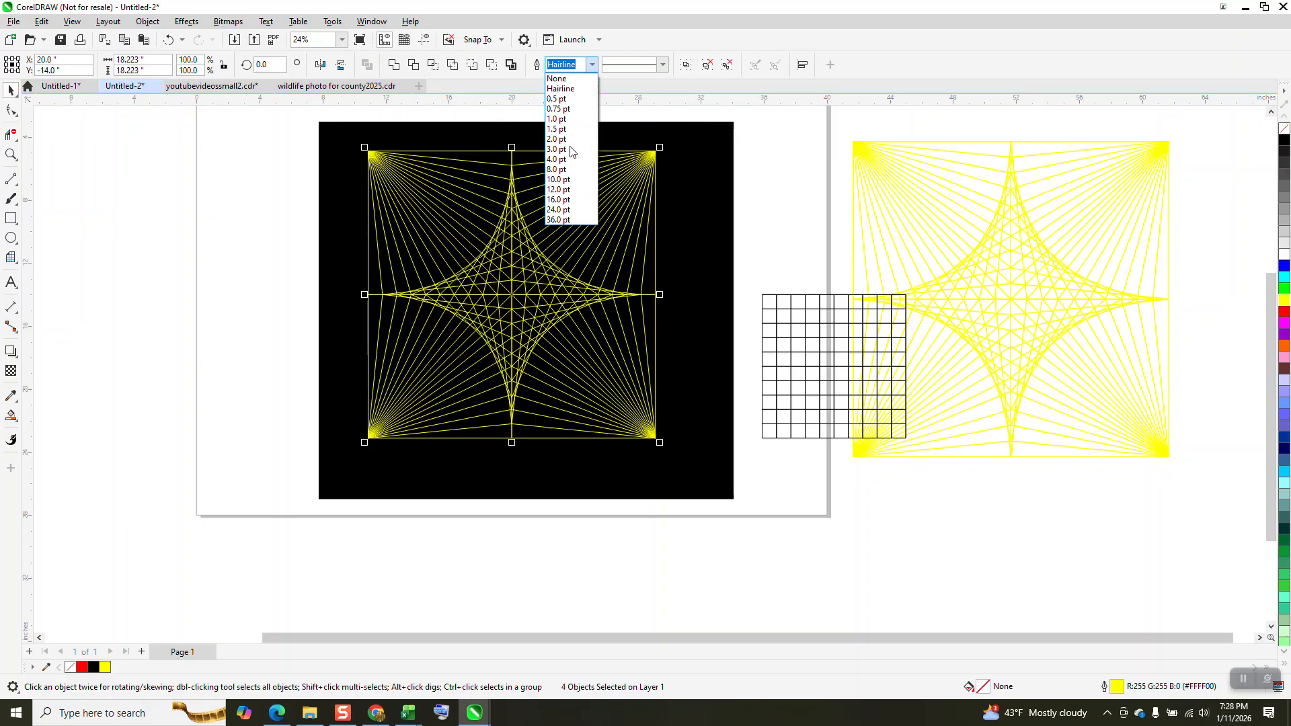
{"action": "left_click", "coordinate": [564, 181]}
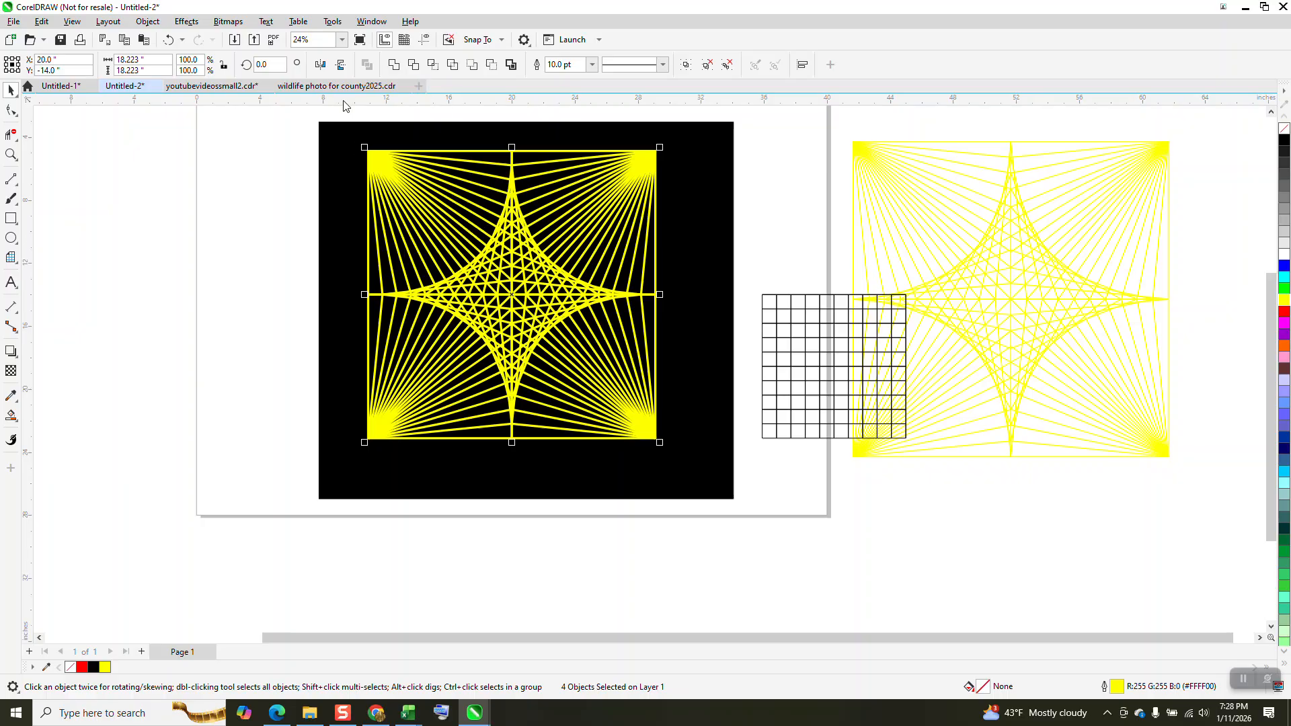
{"action": "left_click", "coordinate": [169, 41]}
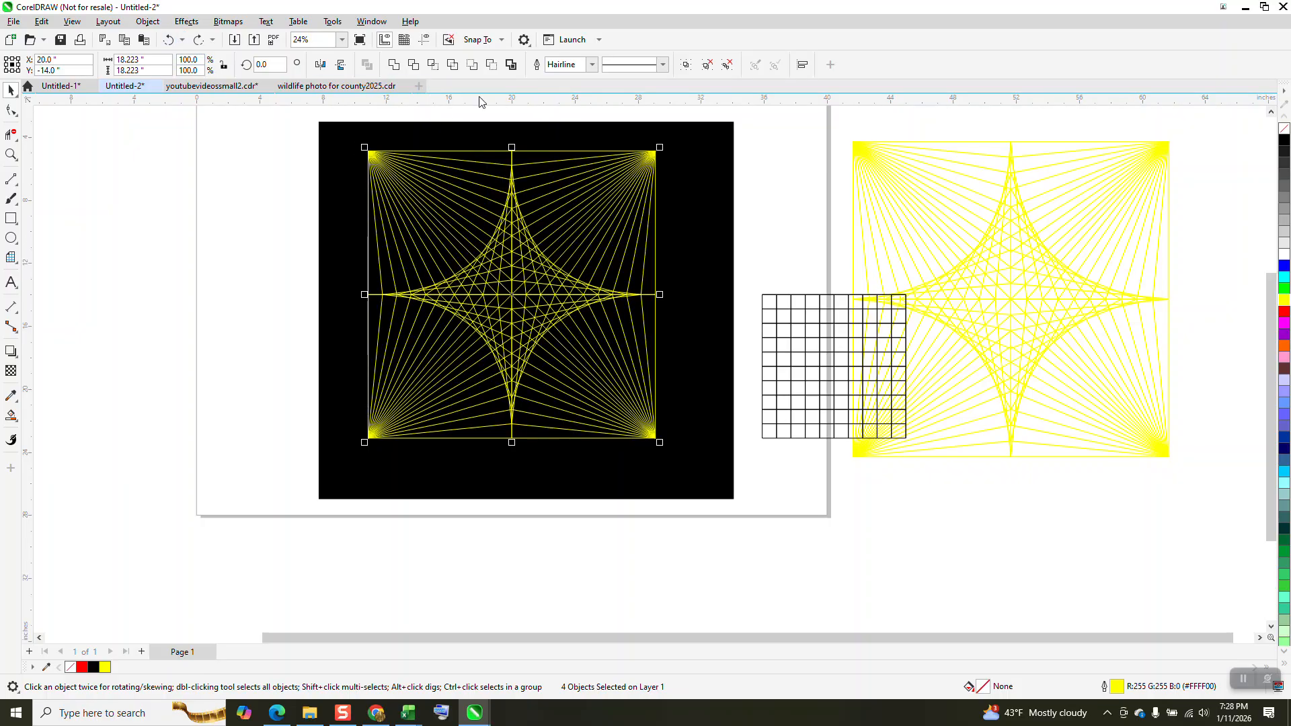
Set the outline width of the four star quarters to 3 pt, increase it to 8 pt, and deselect them
{"action": "left_click", "coordinate": [592, 64]}
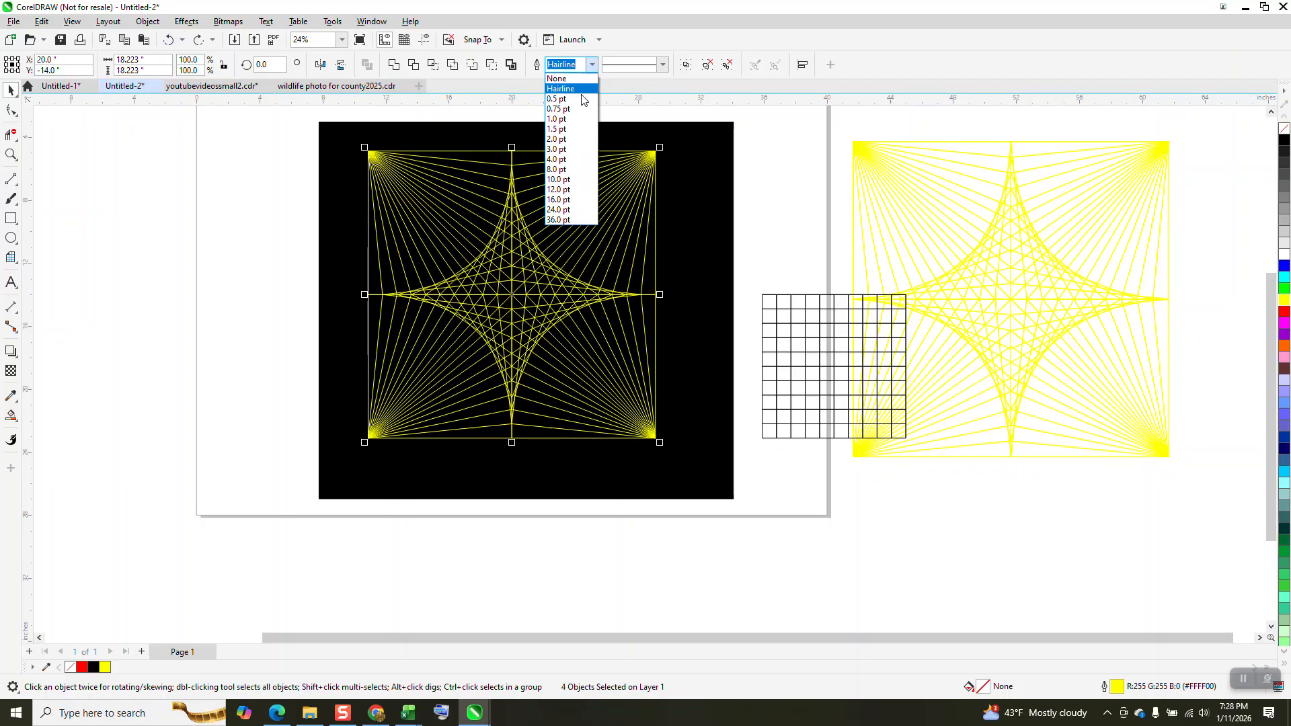
{"action": "left_click", "coordinate": [563, 149]}
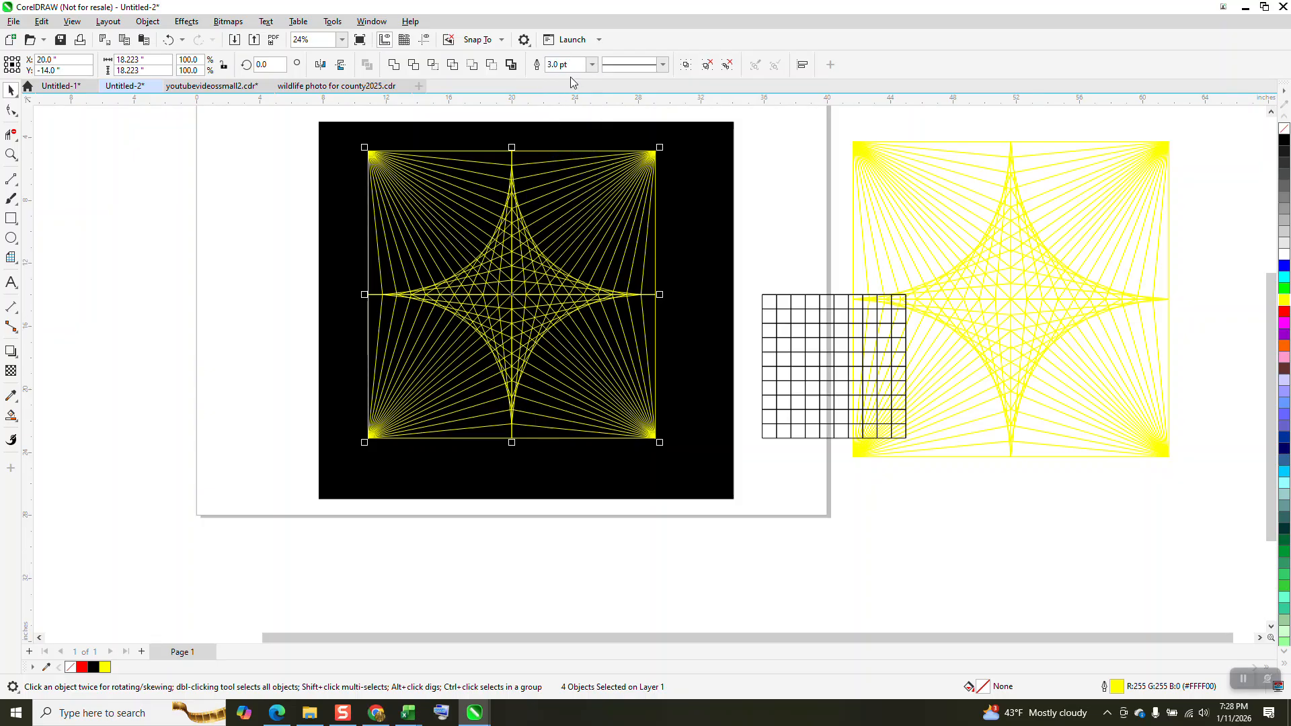
{"action": "left_click", "coordinate": [592, 64]}
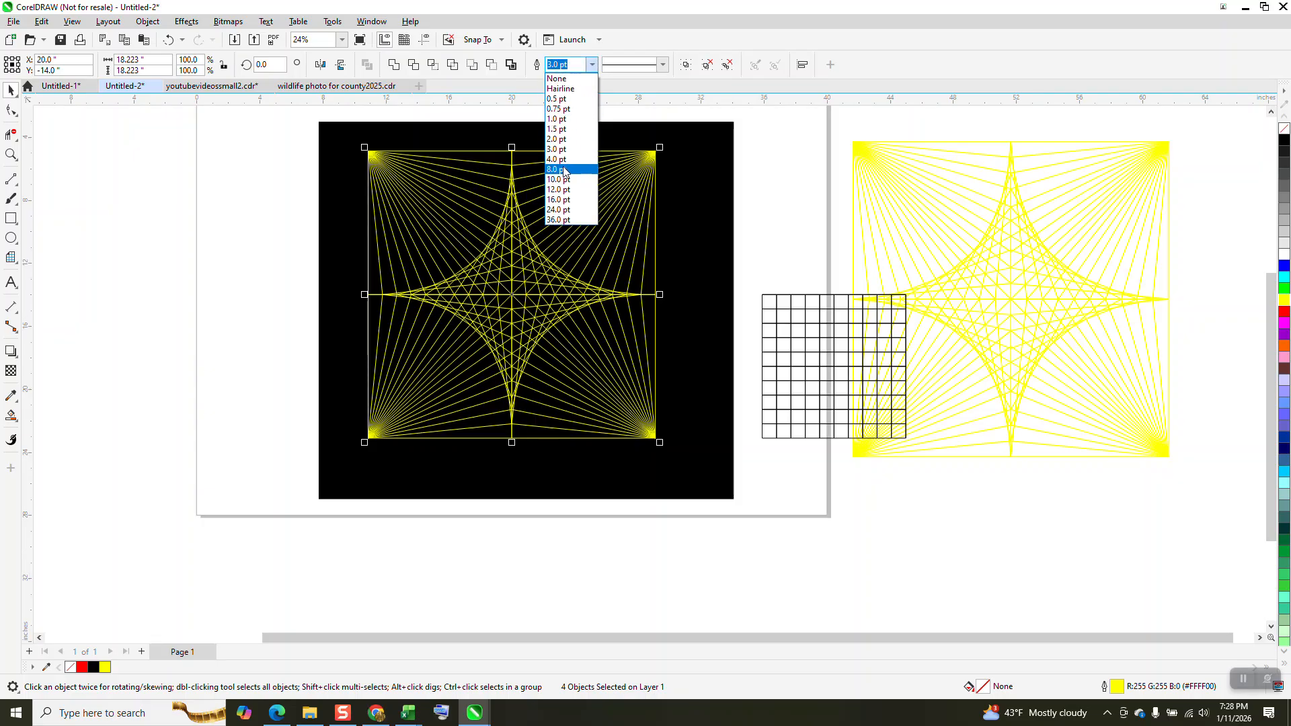
{"action": "left_click", "coordinate": [564, 169]}
{"action": "left_click", "coordinate": [204, 191]}
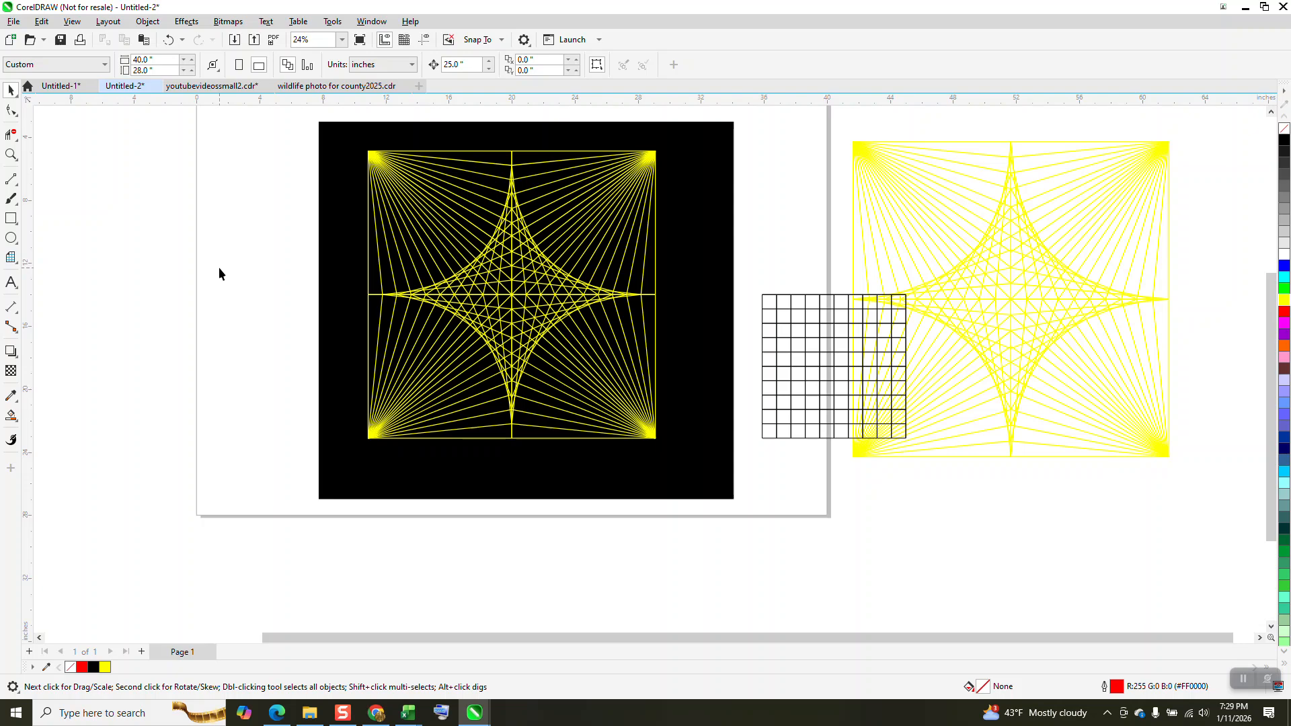